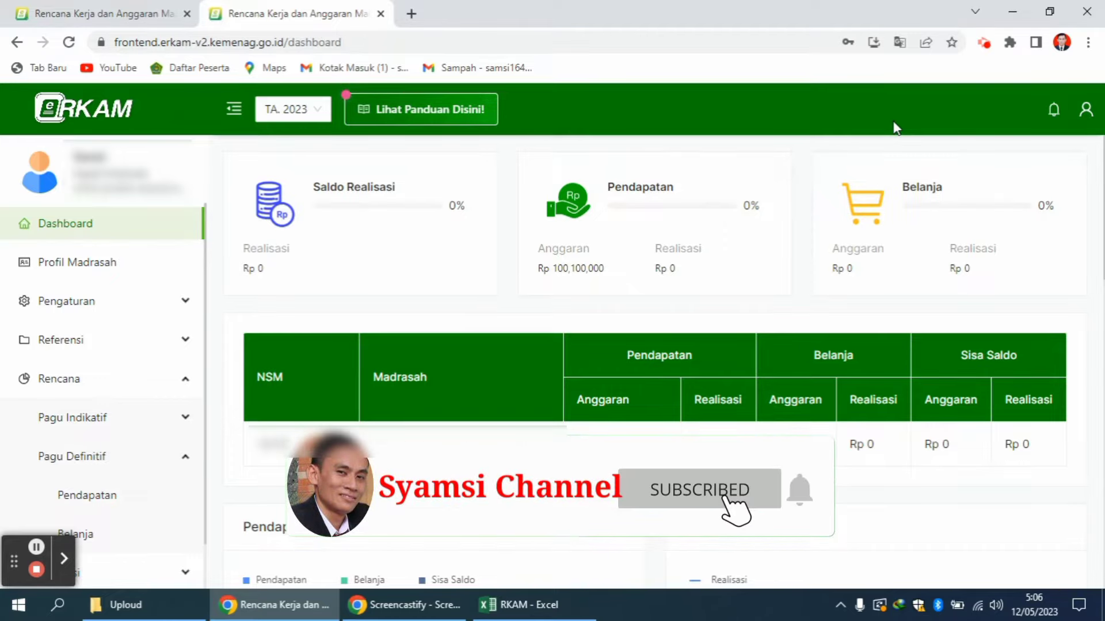
Start adding a new activity plan in the Belanja section of Pagu Definitif
{"action": "scroll", "coordinate": [1096, 187], "scroll_direction": "down", "scroll_amount": 7}
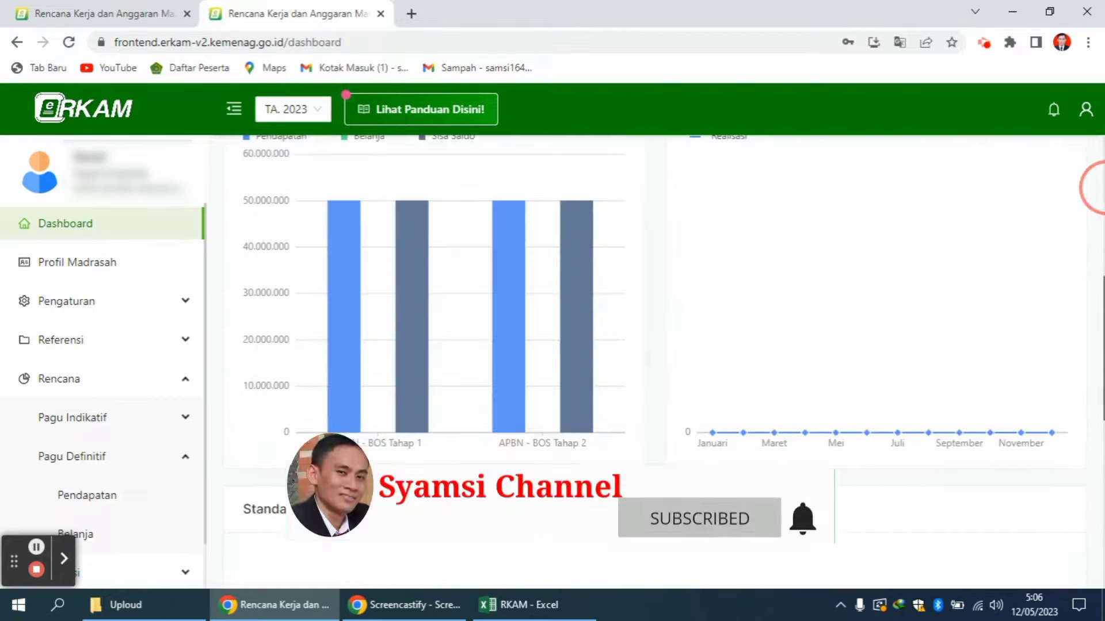
{"action": "scroll", "coordinate": [1096, 187], "scroll_direction": "up", "scroll_amount": 1}
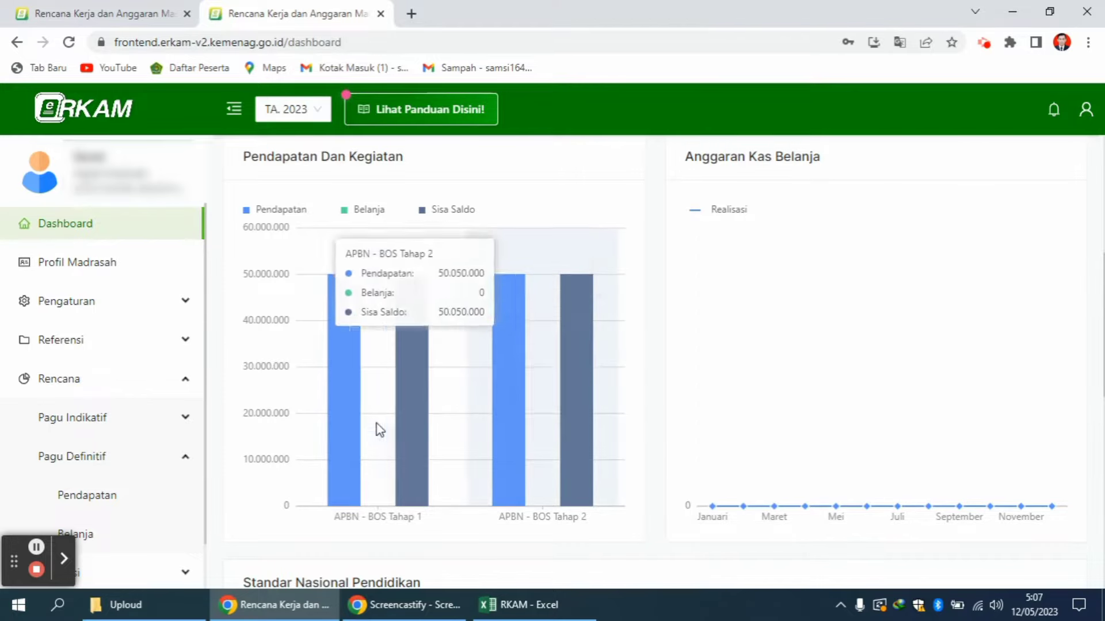
{"action": "left_click", "coordinate": [96, 544]}
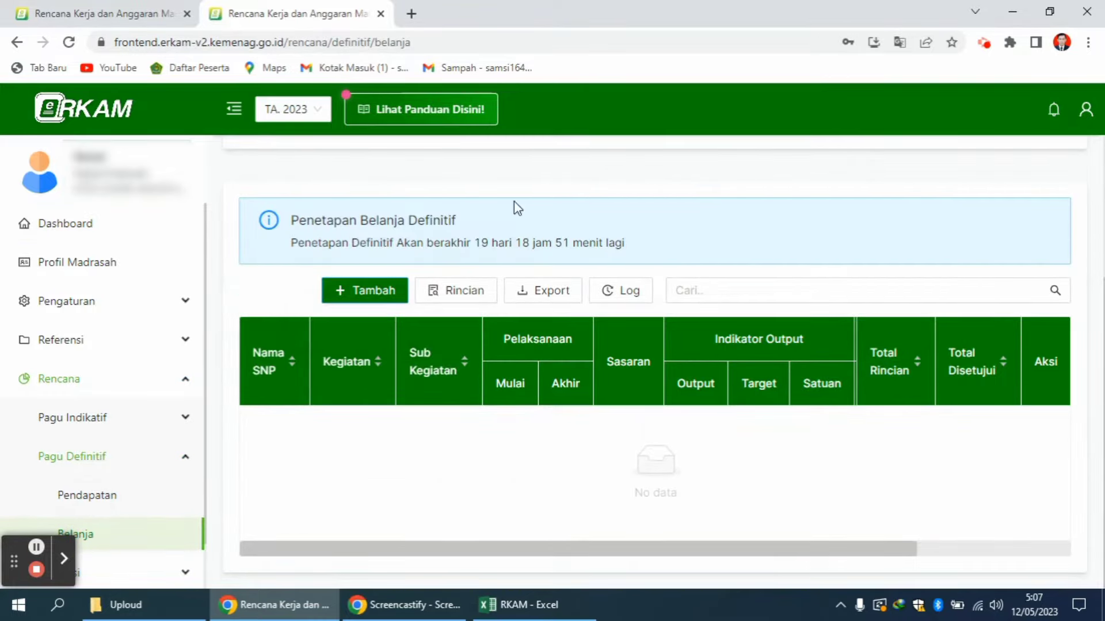
{"action": "left_click", "coordinate": [374, 291]}
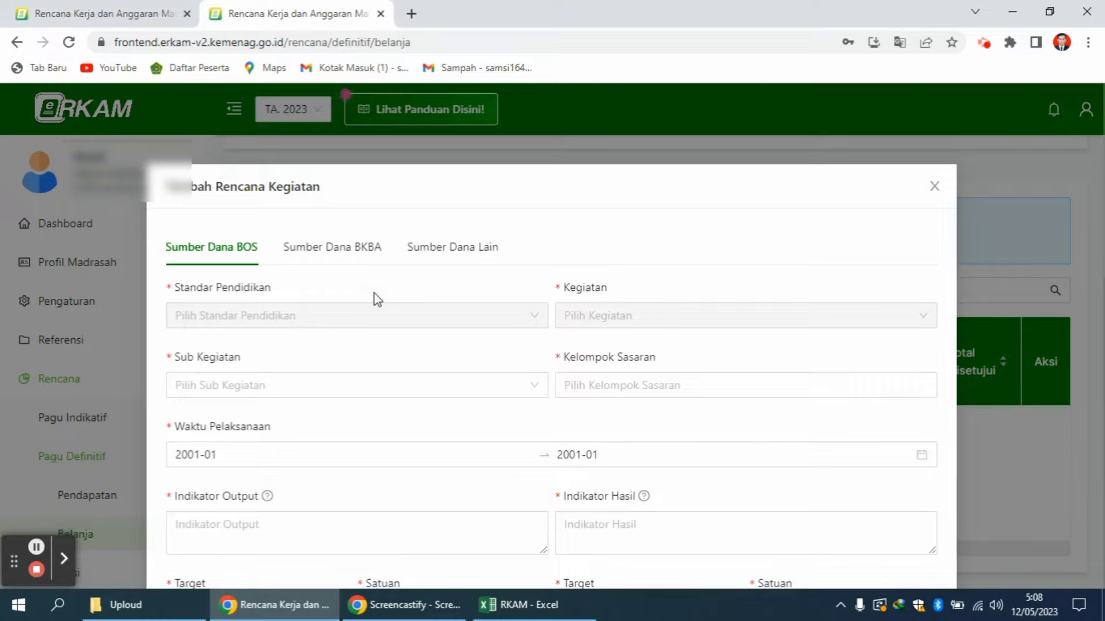
Use Sumber Dana BOS as the funding source and choose the sub-activity "3.2.1. Pelaksanaan Kegiatan Belajar Mengajar"
{"action": "left_click", "coordinate": [313, 249]}
{"action": "left_click", "coordinate": [469, 248]}
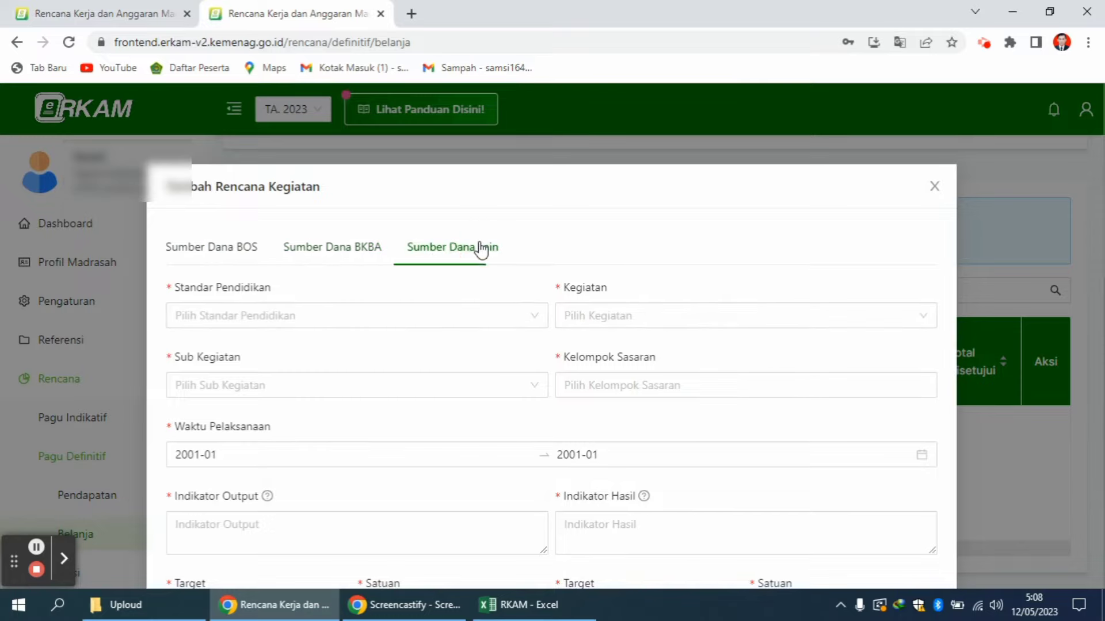
{"action": "left_click", "coordinate": [247, 248]}
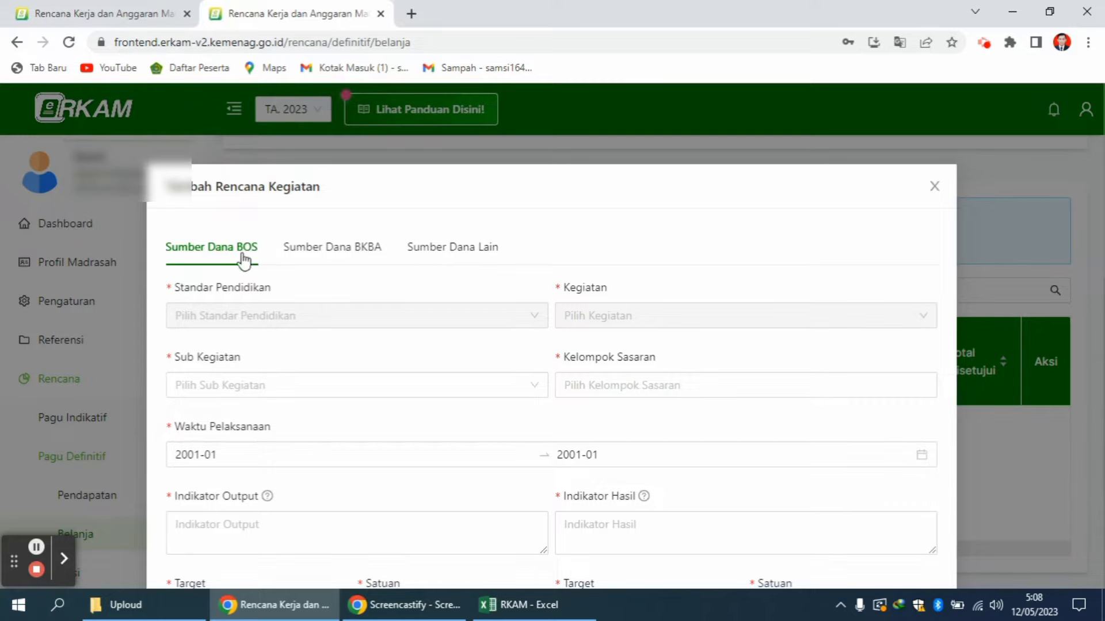
{"action": "left_click", "coordinate": [314, 385]}
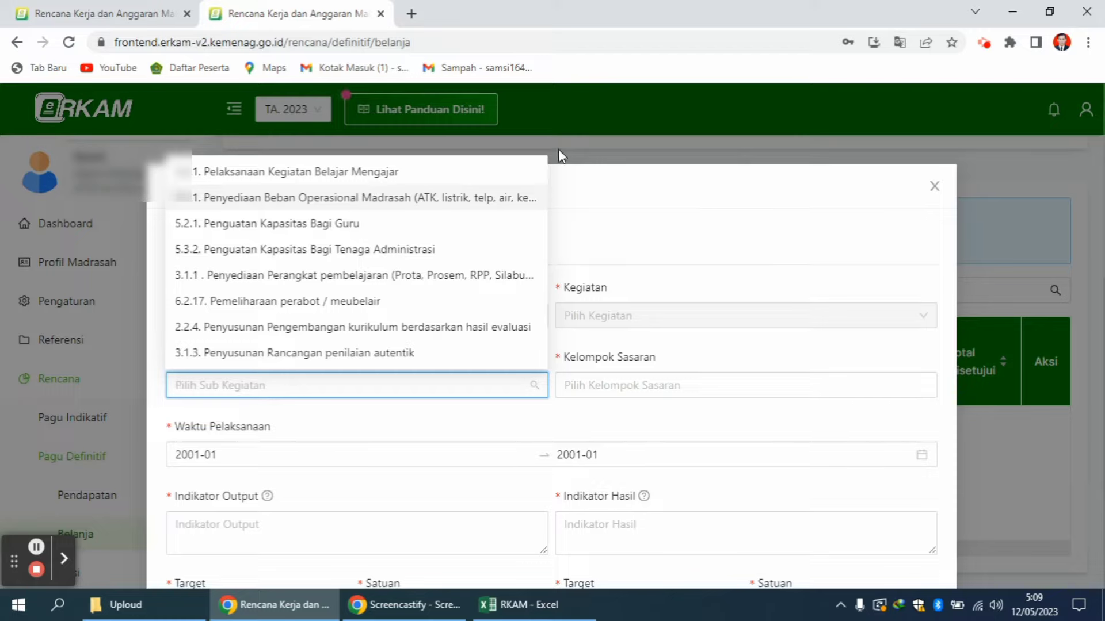
{"action": "left_click", "coordinate": [401, 172]}
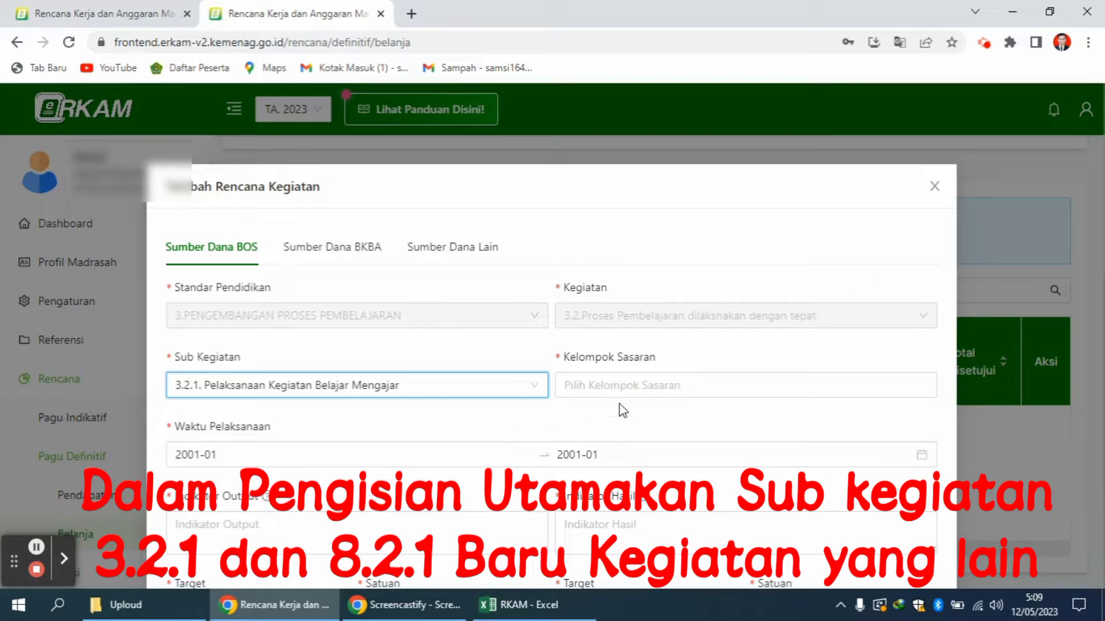
Set the Kelompok Sasaran of the activity plan to Madrasah, Siswa and Guru
{"action": "left_click", "coordinate": [644, 389]}
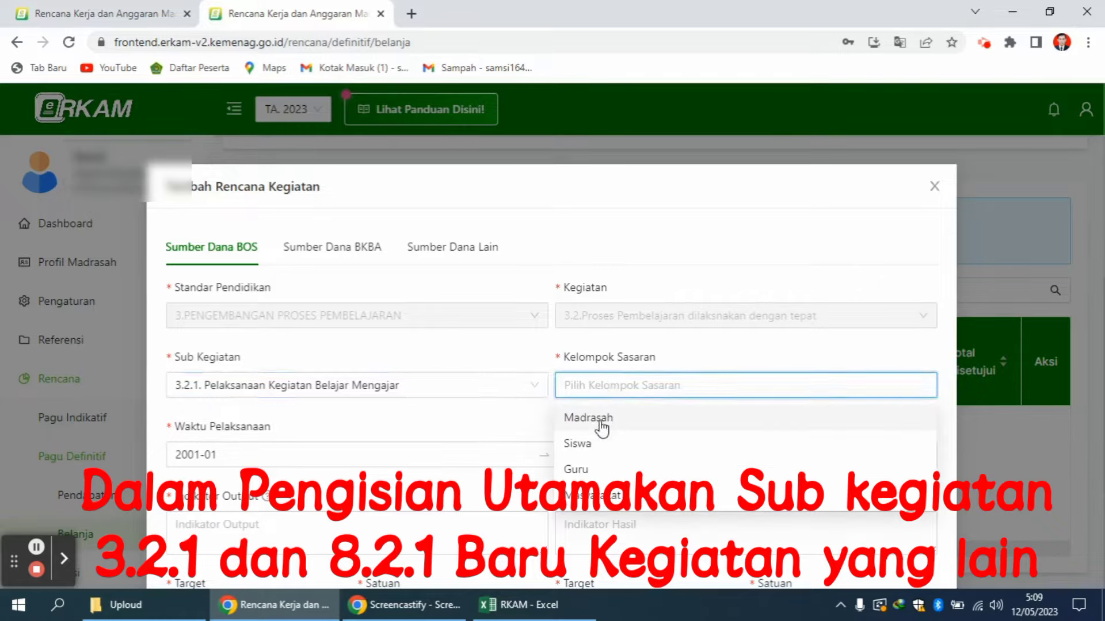
{"action": "left_click", "coordinate": [600, 426]}
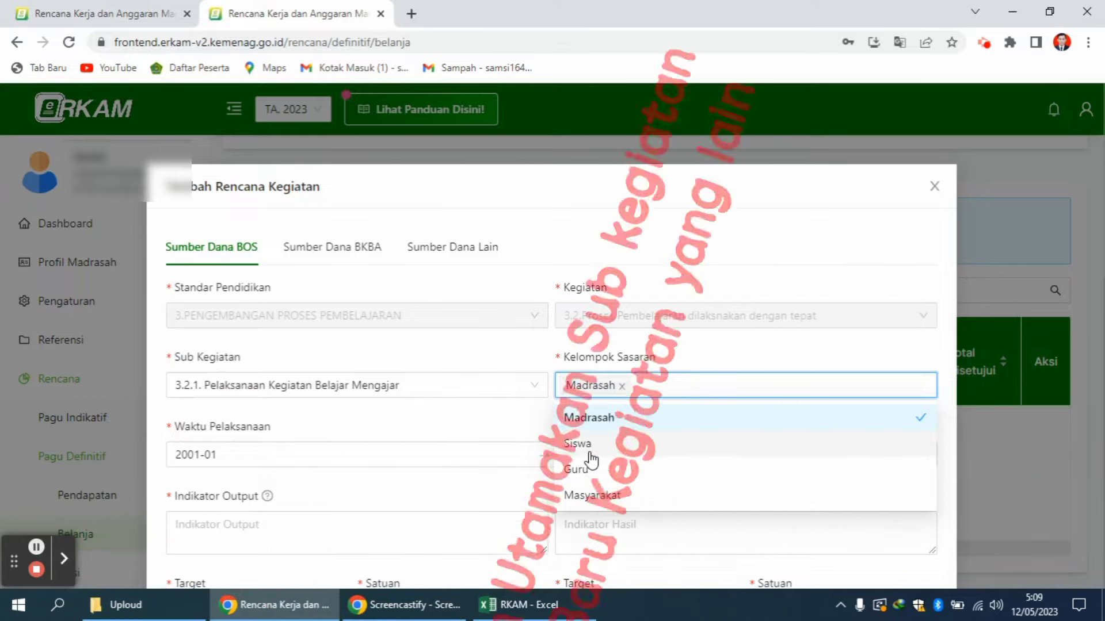
{"action": "left_click", "coordinate": [589, 451]}
{"action": "left_click", "coordinate": [582, 469]}
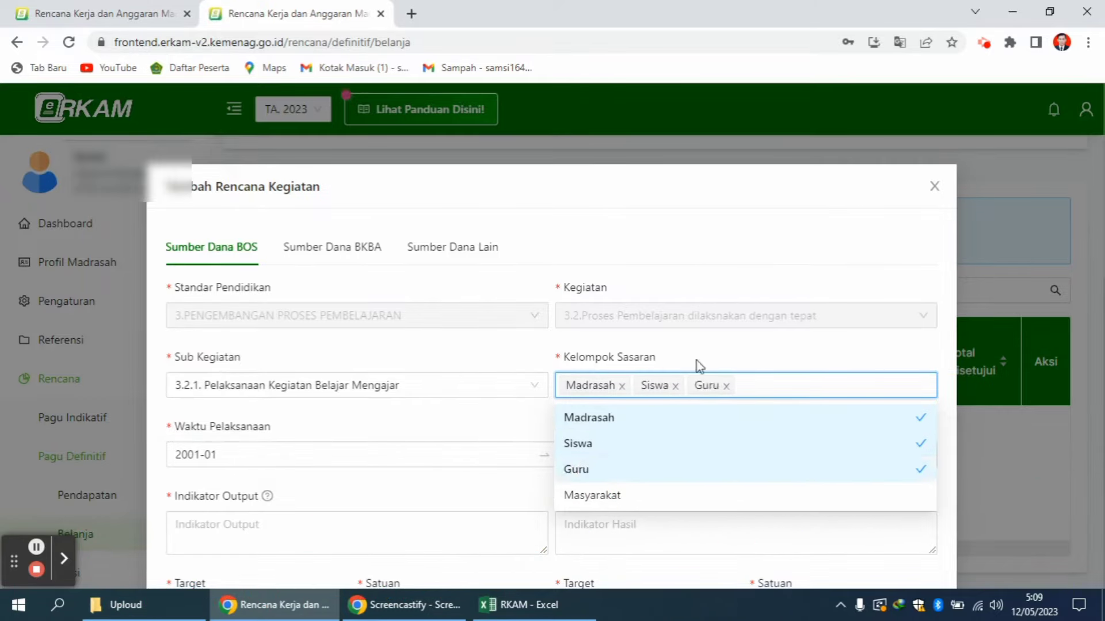
{"action": "left_click", "coordinate": [735, 352]}
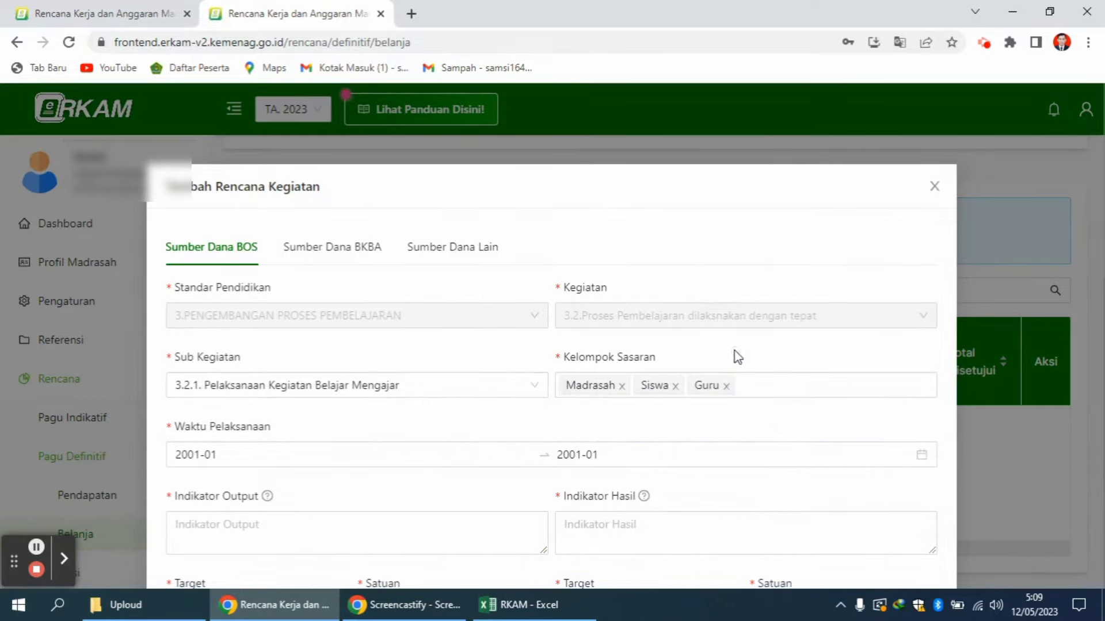
Set the Waktu Pelaksanaan from January 2023 to December 2023
{"action": "left_click", "coordinate": [445, 452]}
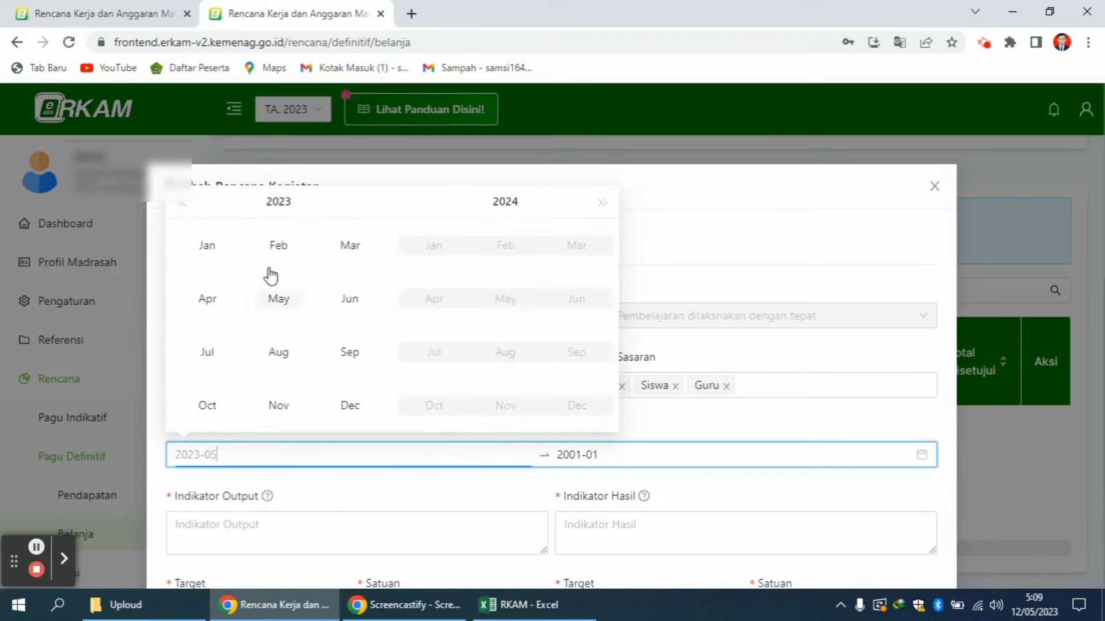
{"action": "left_click", "coordinate": [207, 245]}
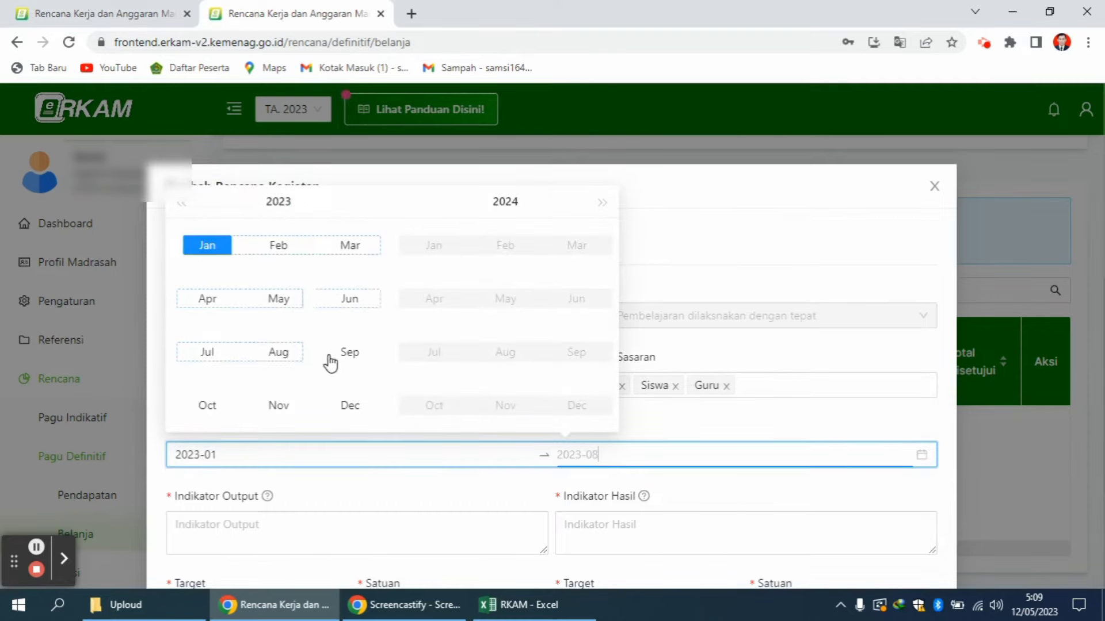
{"action": "left_click", "coordinate": [350, 405]}
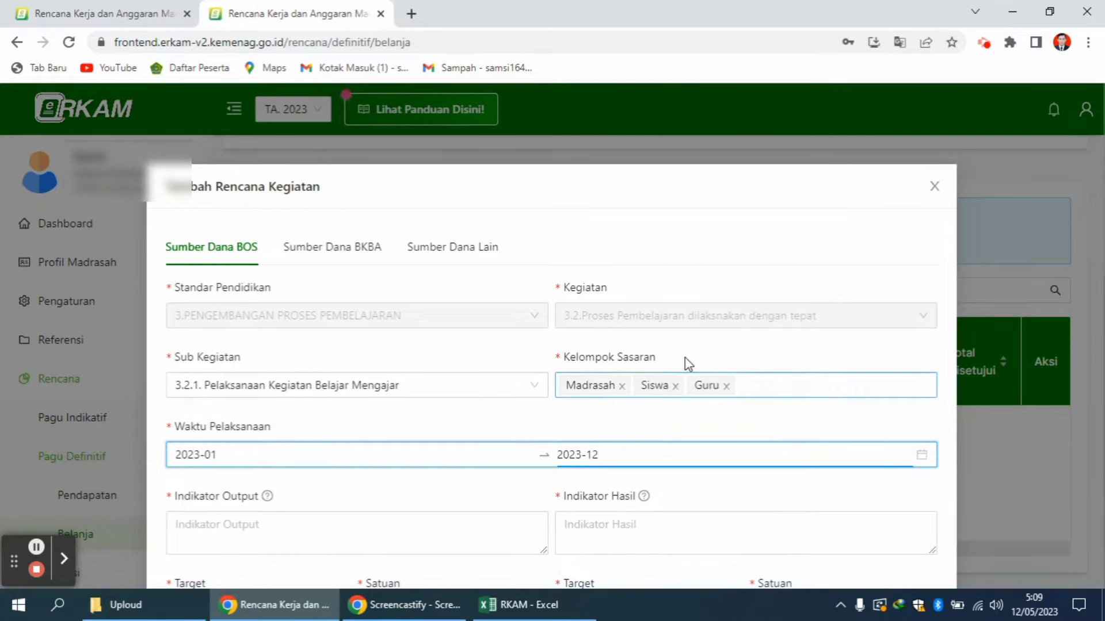
Enter "Terlaksananya kegiatan Belajar mengajar" as the Indikator Output
{"action": "scroll", "coordinate": [1096, 233], "scroll_direction": "down", "scroll_amount": 1}
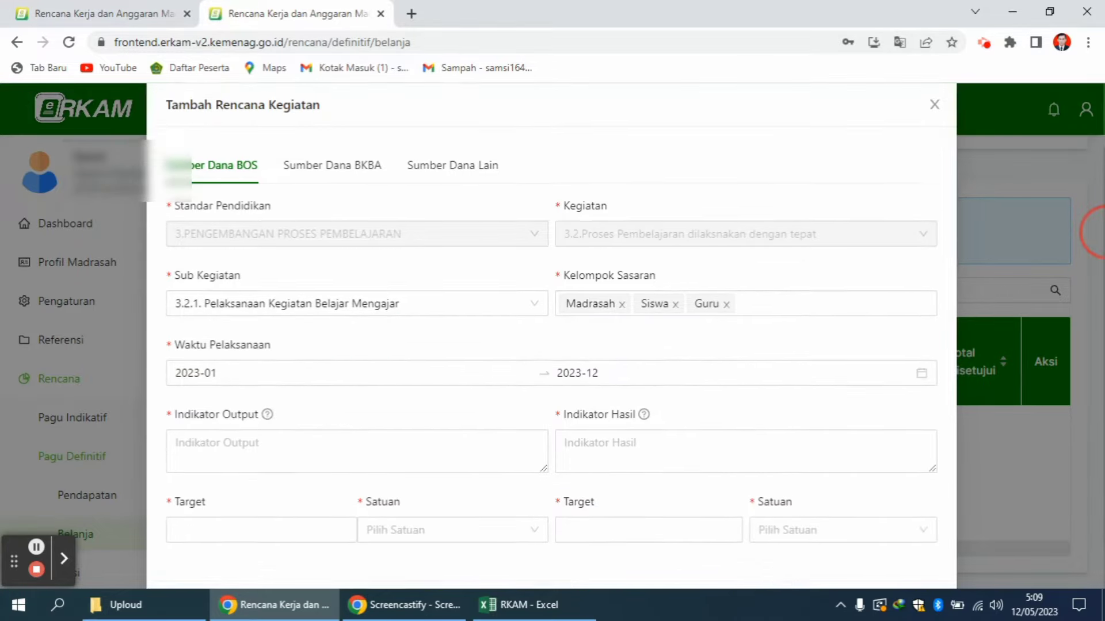
{"action": "scroll", "coordinate": [1097, 233], "scroll_direction": "down", "scroll_amount": 1}
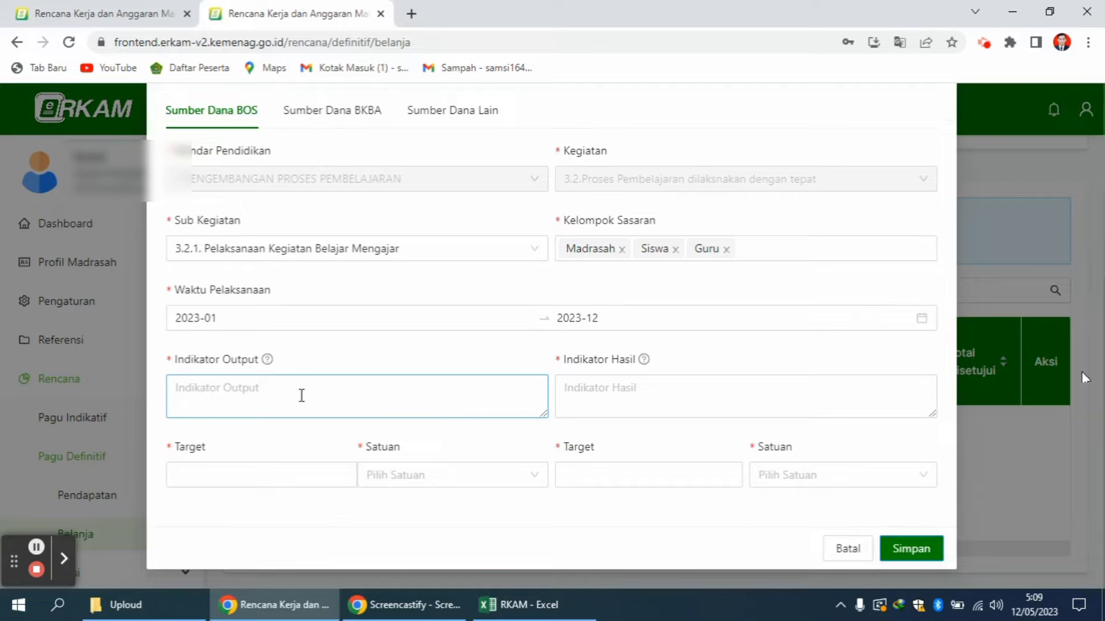
{"action": "left_click", "coordinate": [211, 389]}
{"action": "type", "text": "P"}
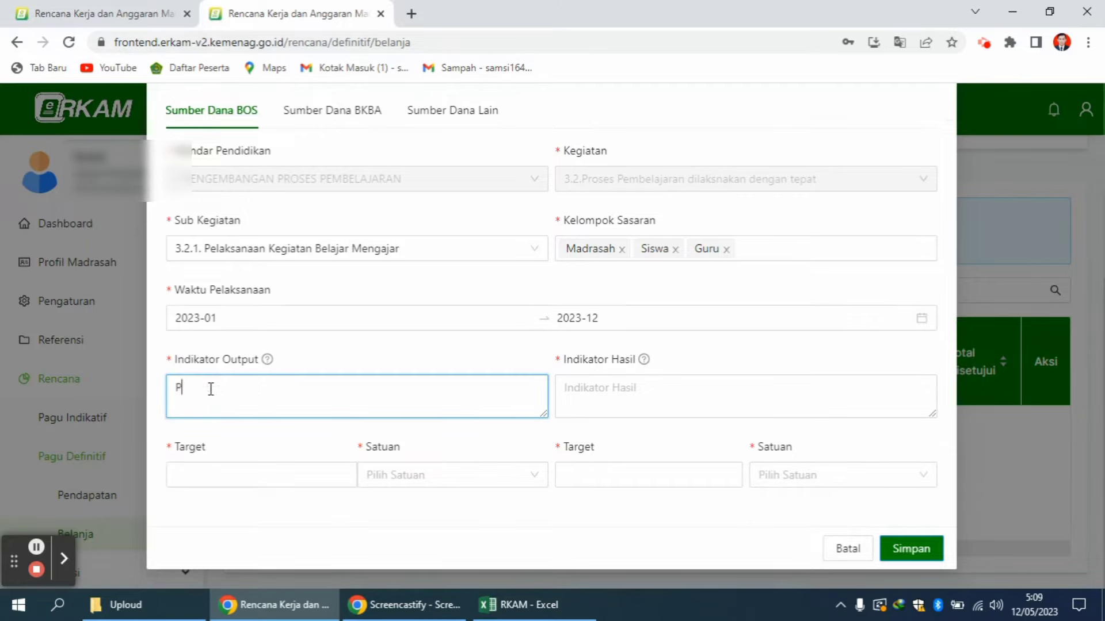
{"action": "type", "text": "elaksananya kegiatan Bel"}
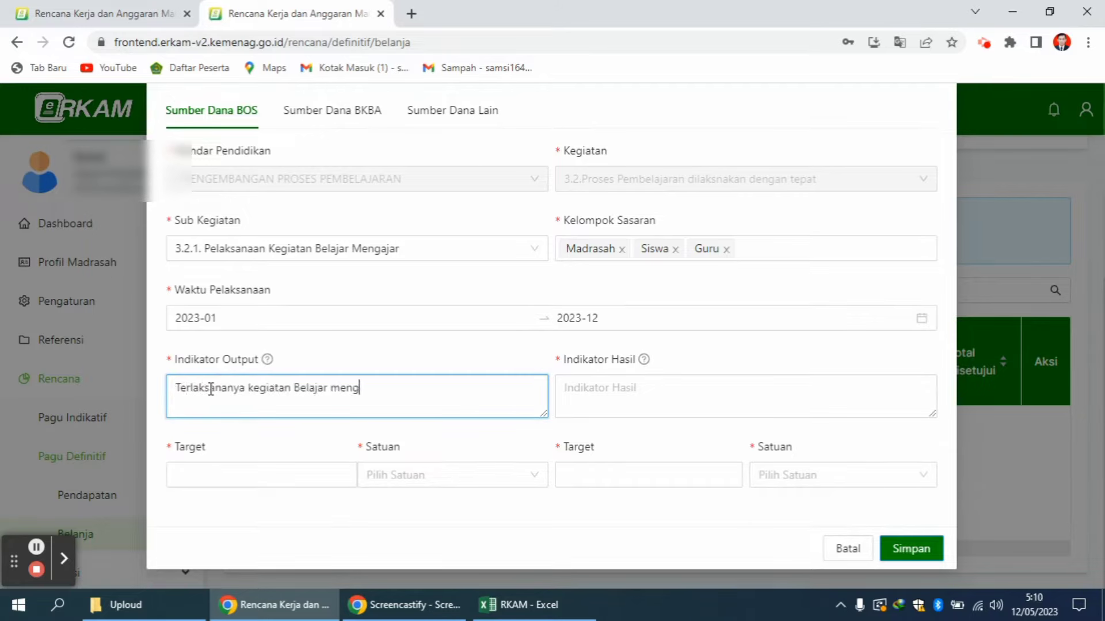
{"action": "type", "text": "ajar"}
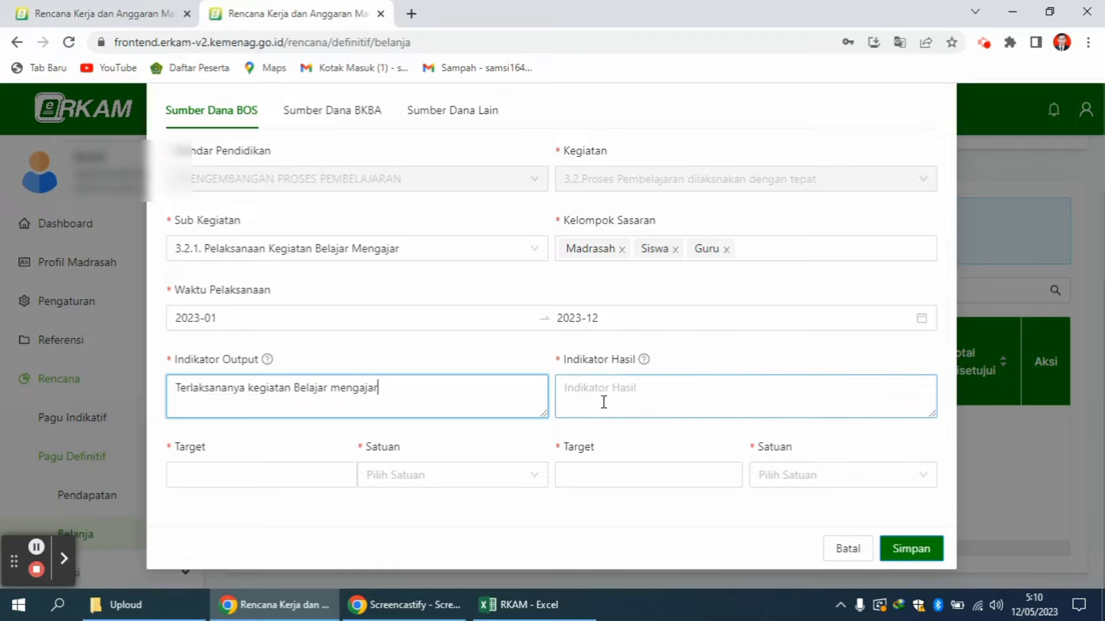
Enter "Kegiatan belajar mengajar berjalan dengan lancar" as the Indikator Hasil
{"action": "left_click", "coordinate": [593, 395]}
{"action": "key", "text": "BackSpace"}
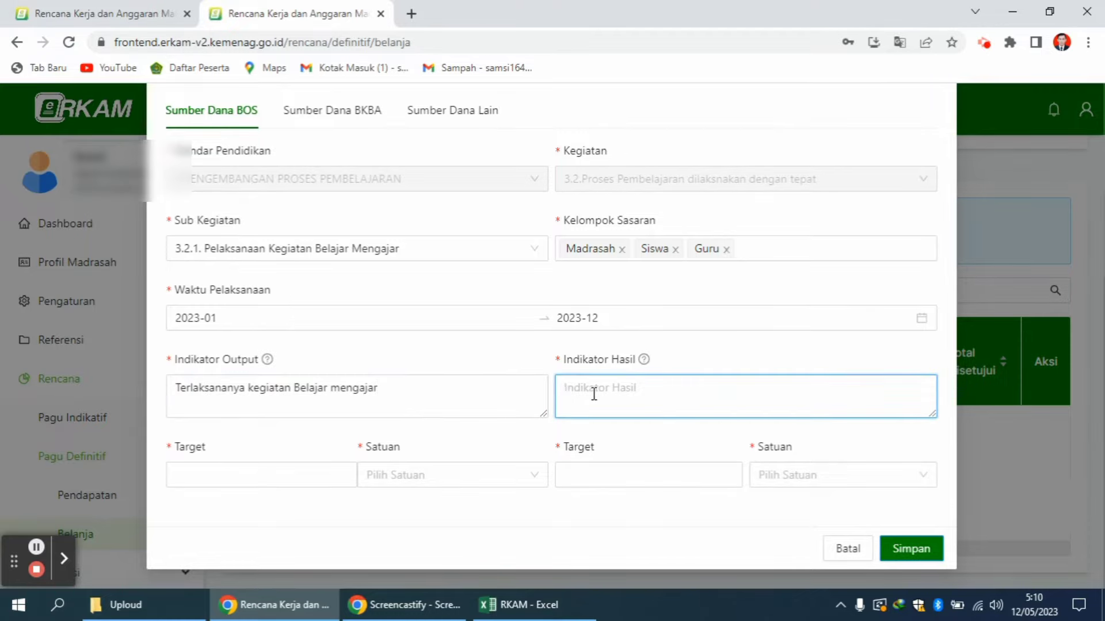
{"action": "type", "text": "Kegiatan belajar  mengajar ber"}
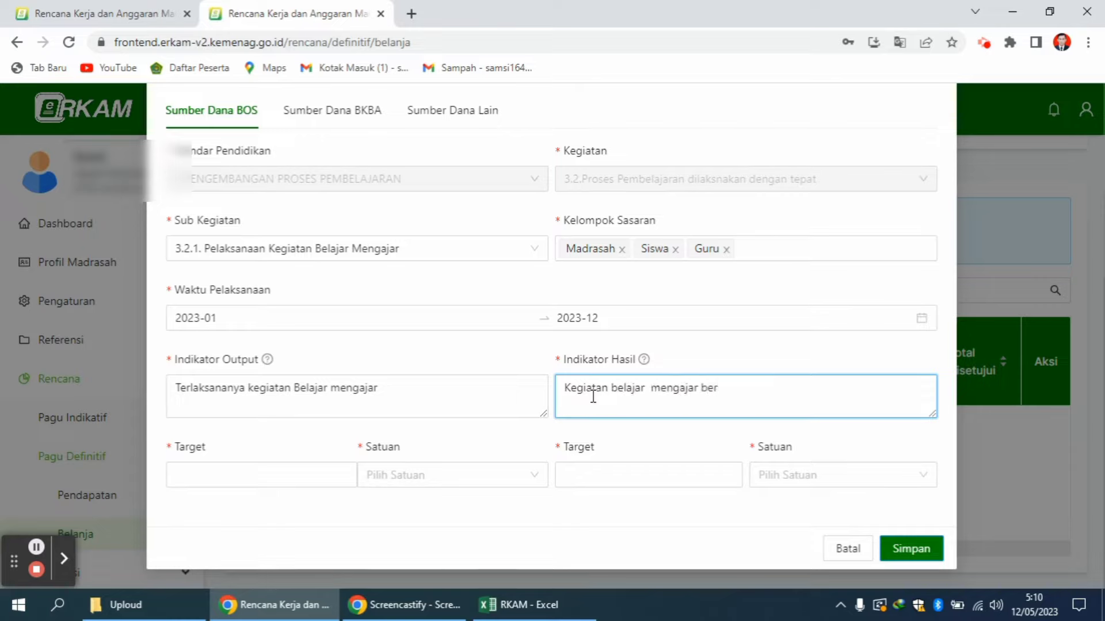
{"action": "type", "text": "jalan dengan lancar"}
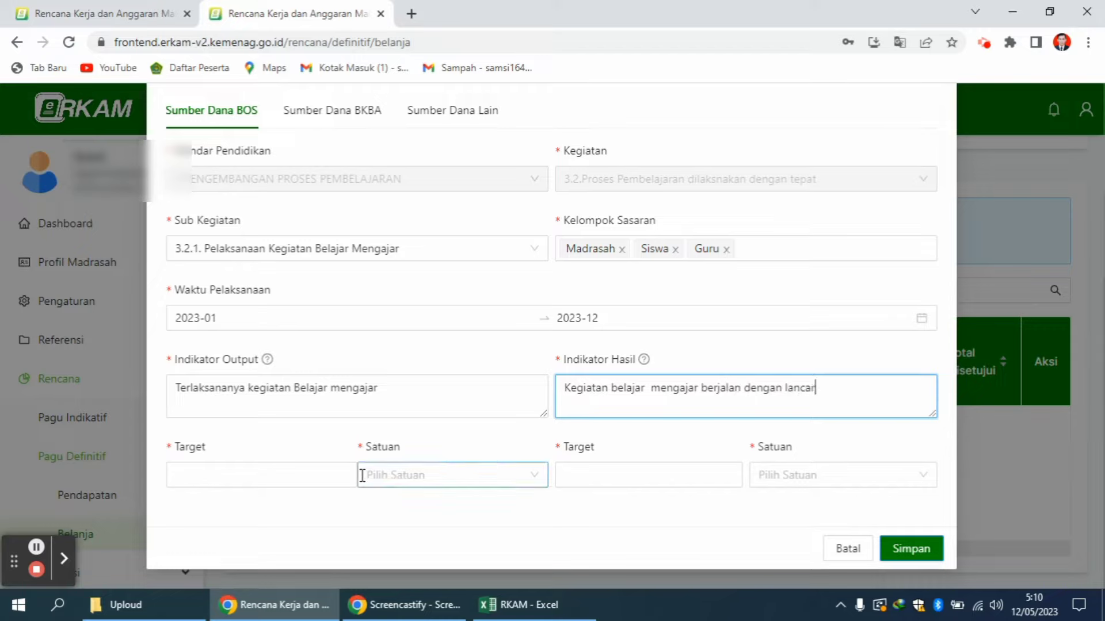
Set the output indicator's target to 12 with bulan as its unit
{"action": "left_click", "coordinate": [304, 475]}
{"action": "type", "text": "12"}
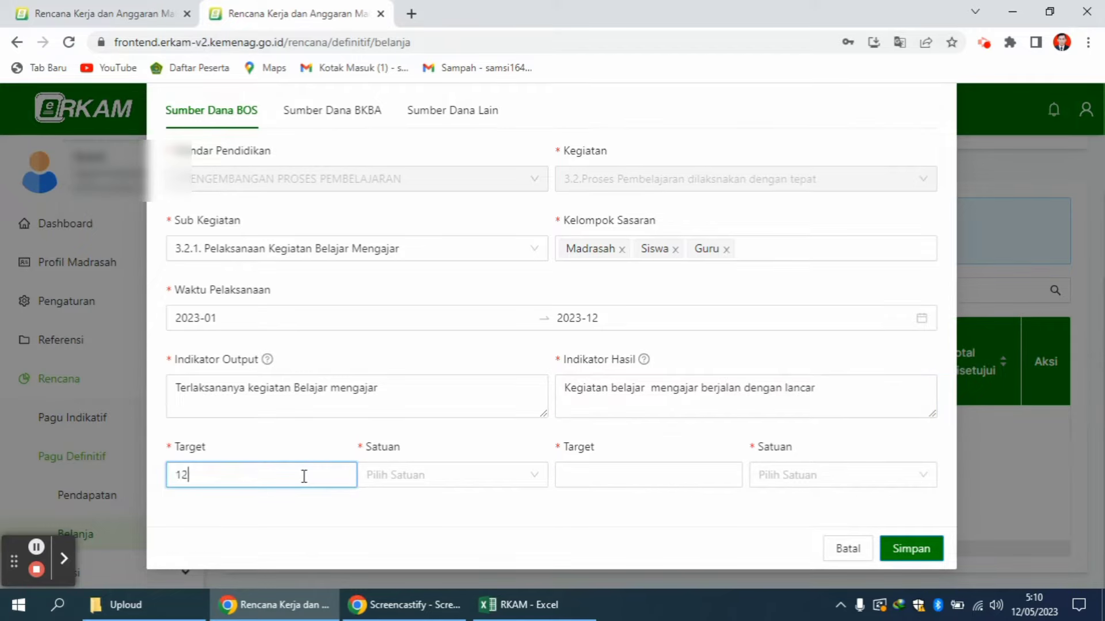
{"action": "left_click", "coordinate": [417, 475]}
{"action": "type", "text": "bu"}
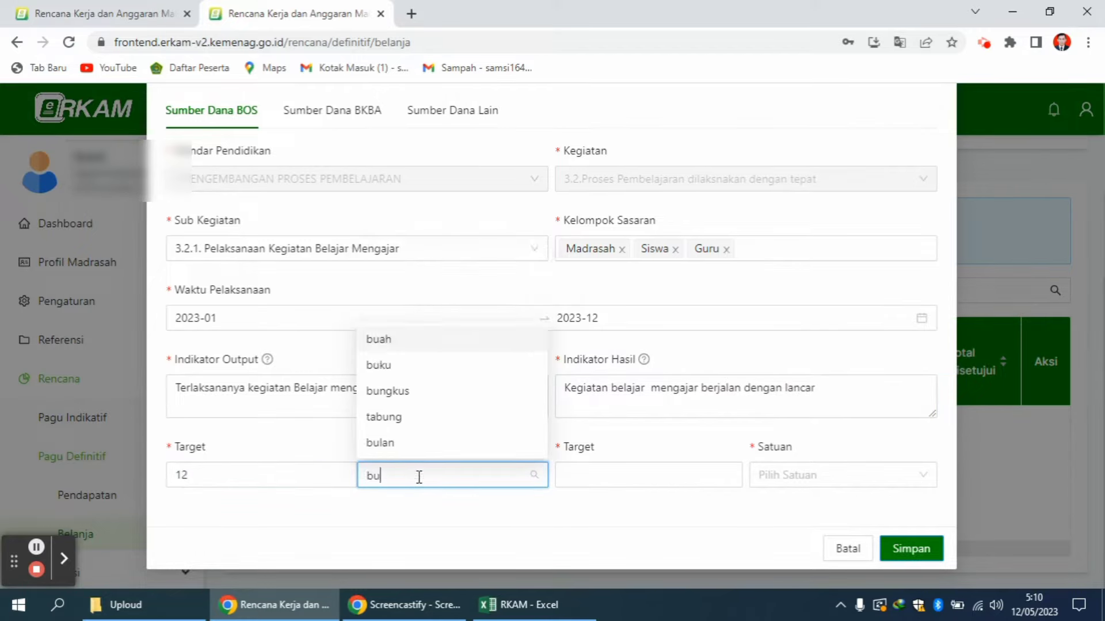
{"action": "left_click", "coordinate": [386, 442]}
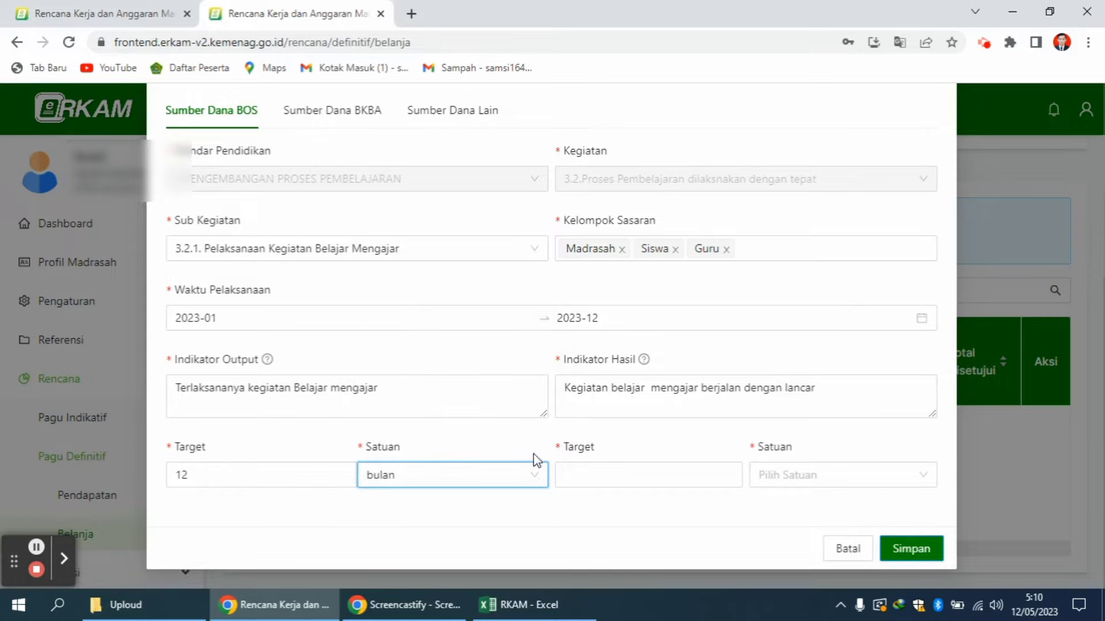
Set the Indikator Hasil target to 100 with % as its unit and save the activity plan
{"action": "left_click", "coordinate": [585, 476]}
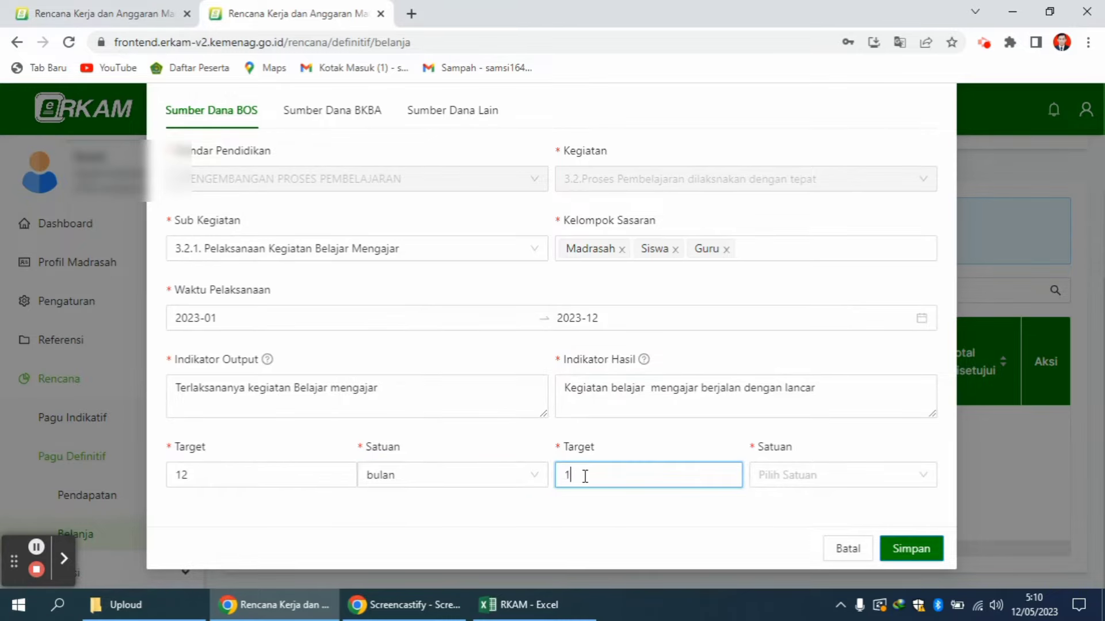
{"action": "left_click", "coordinate": [817, 480]}
{"action": "type", "text": "%"}
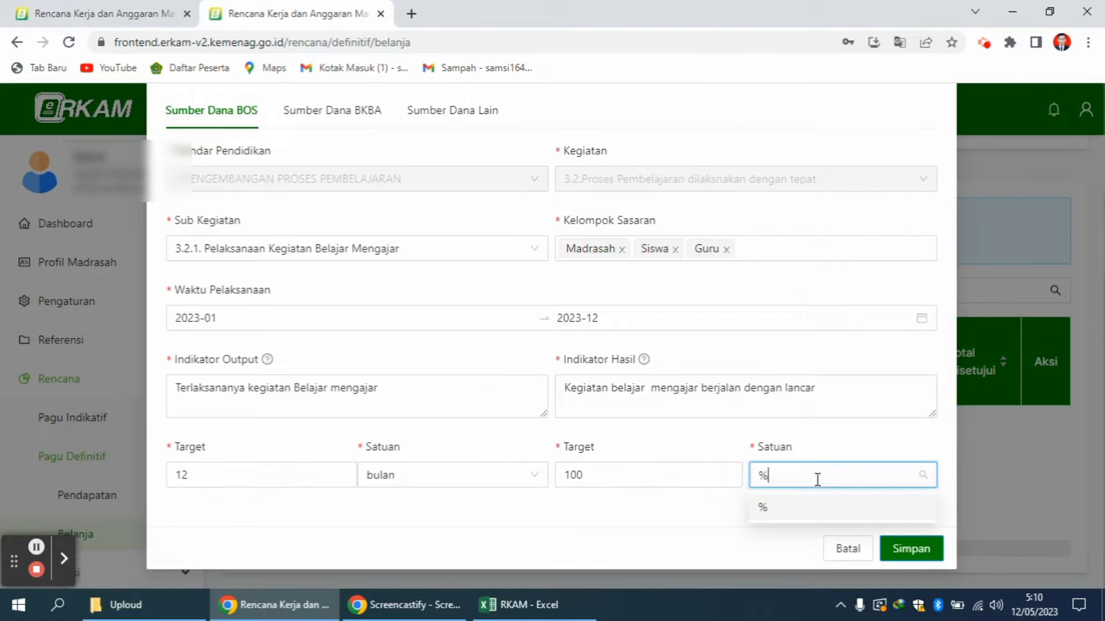
{"action": "left_click", "coordinate": [793, 507]}
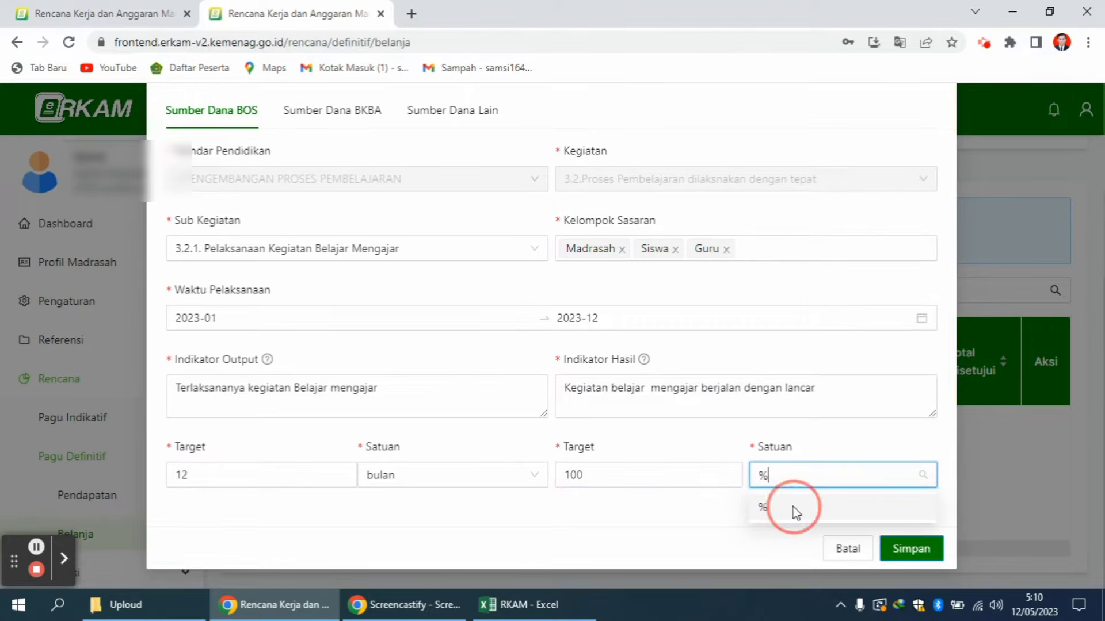
{"action": "left_click", "coordinate": [908, 552]}
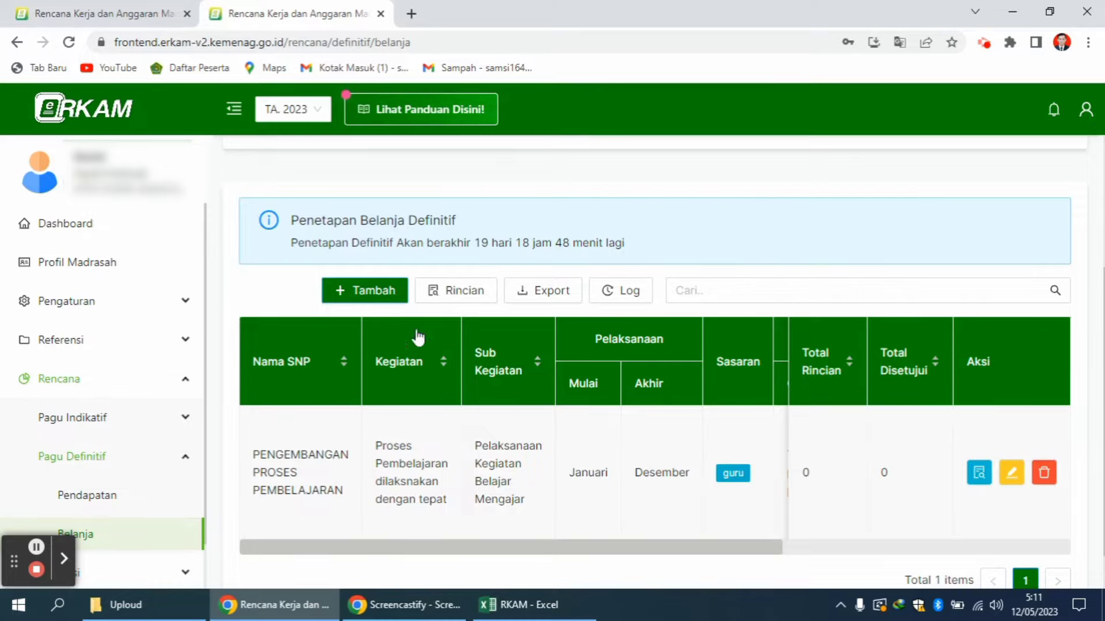
Add another BOS activity plan with the sub-activity "8.2.1. Penyediaan Beban Operasional Madrasah"
{"action": "left_click", "coordinate": [371, 291]}
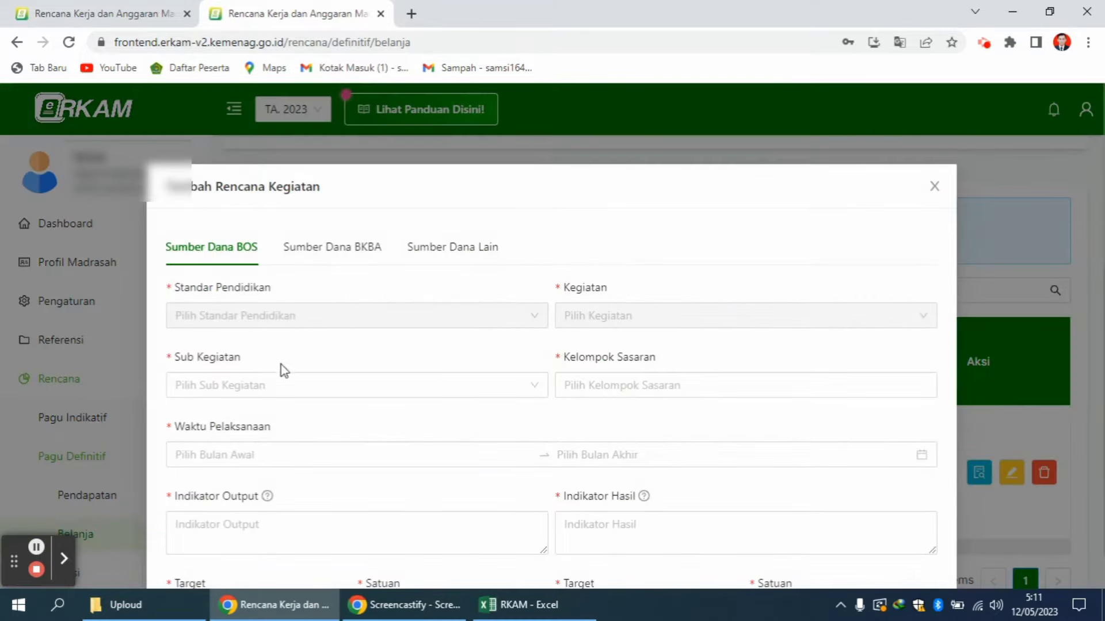
{"action": "left_click", "coordinate": [257, 393]}
{"action": "type", "text": "8"}
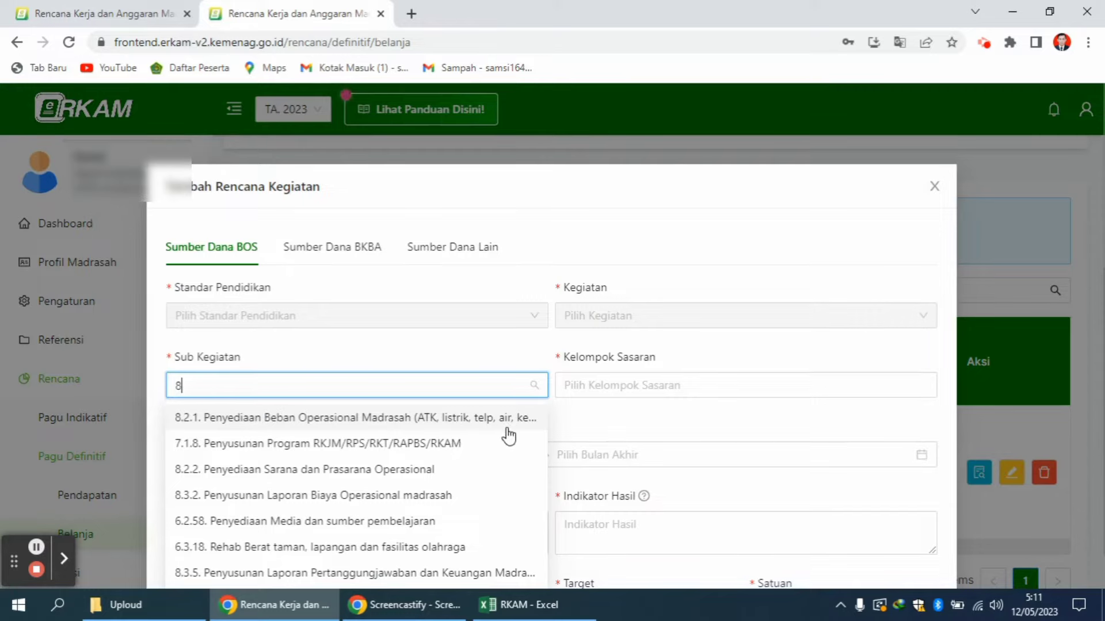
{"action": "left_click", "coordinate": [472, 423]}
{"action": "left_click", "coordinate": [624, 401]}
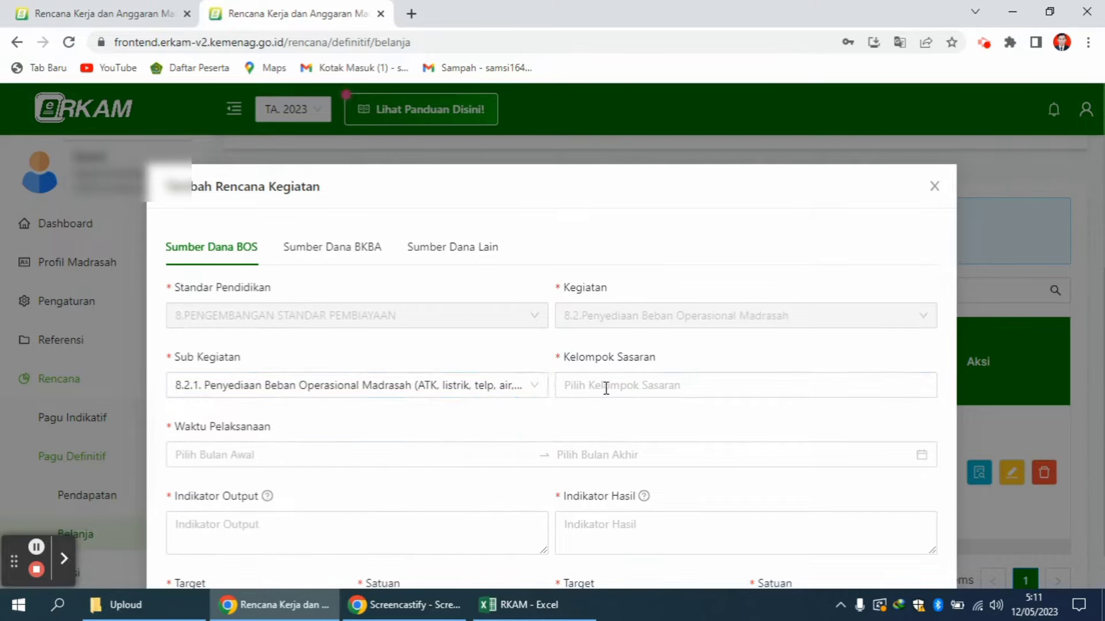
Assign Madrasah, Siswa and Guru as the Kelompok Sasaran of the 8.2.1 activity plan
{"action": "left_click", "coordinate": [606, 388]}
{"action": "left_click", "coordinate": [592, 420]}
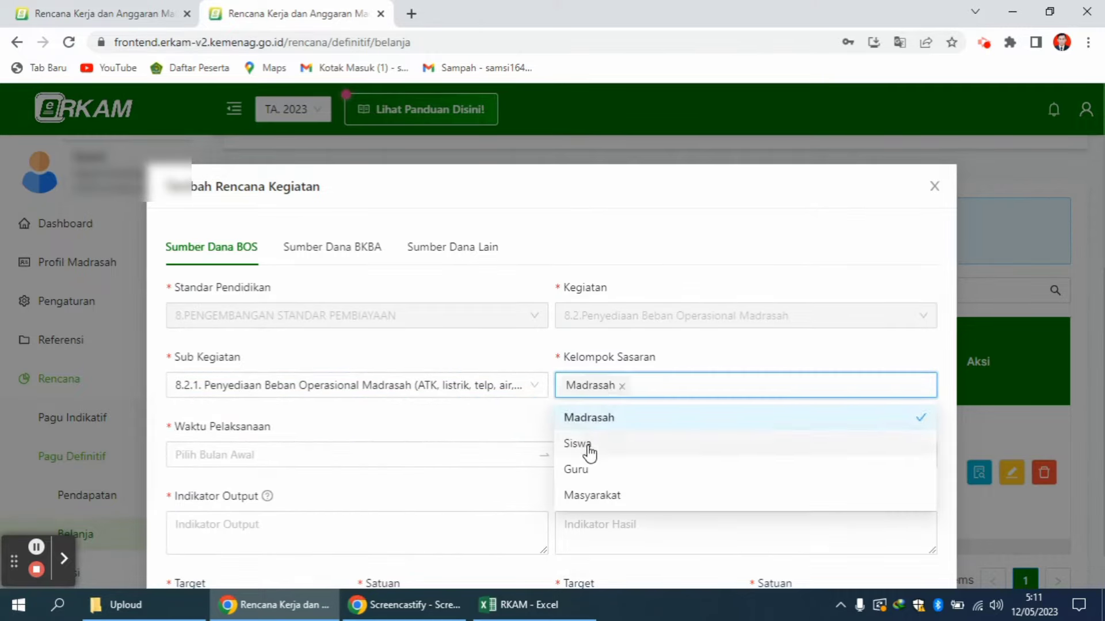
{"action": "left_click", "coordinate": [588, 452]}
{"action": "left_click", "coordinate": [582, 471]}
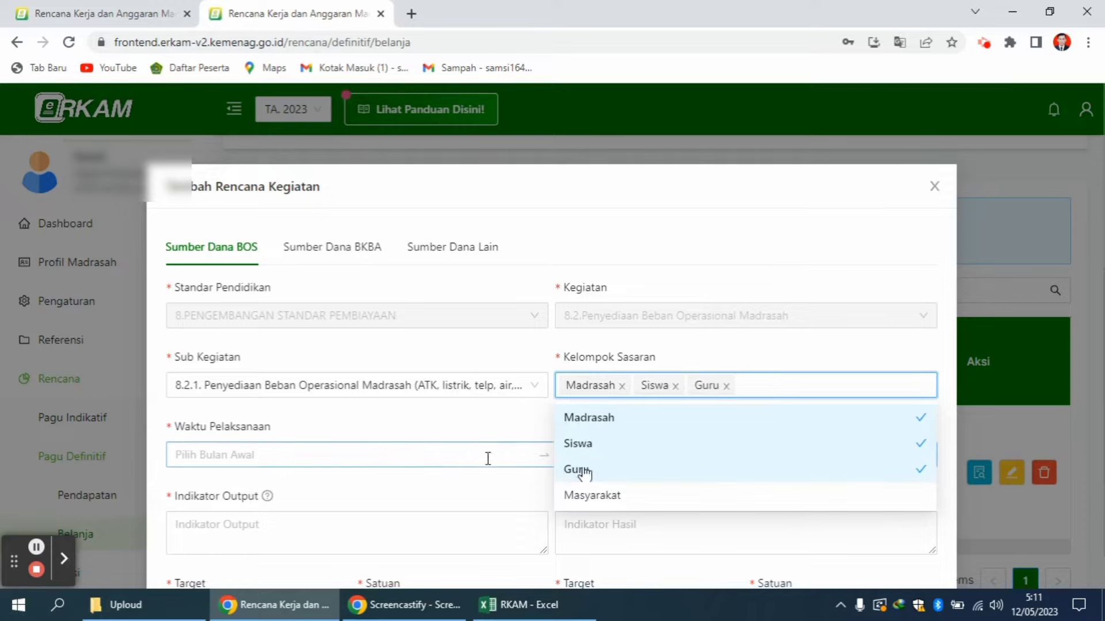
Set the Waktu Pelaksanaan of the 8.2.1 activity plan from January to December 2023
{"action": "left_click", "coordinate": [339, 455]}
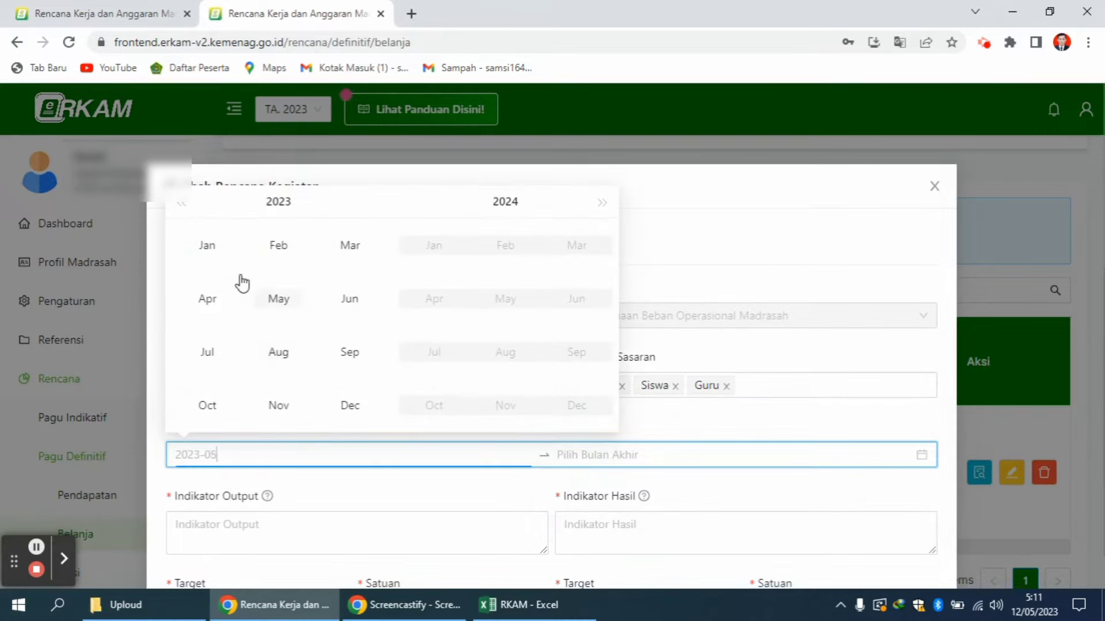
{"action": "left_click", "coordinate": [206, 246]}
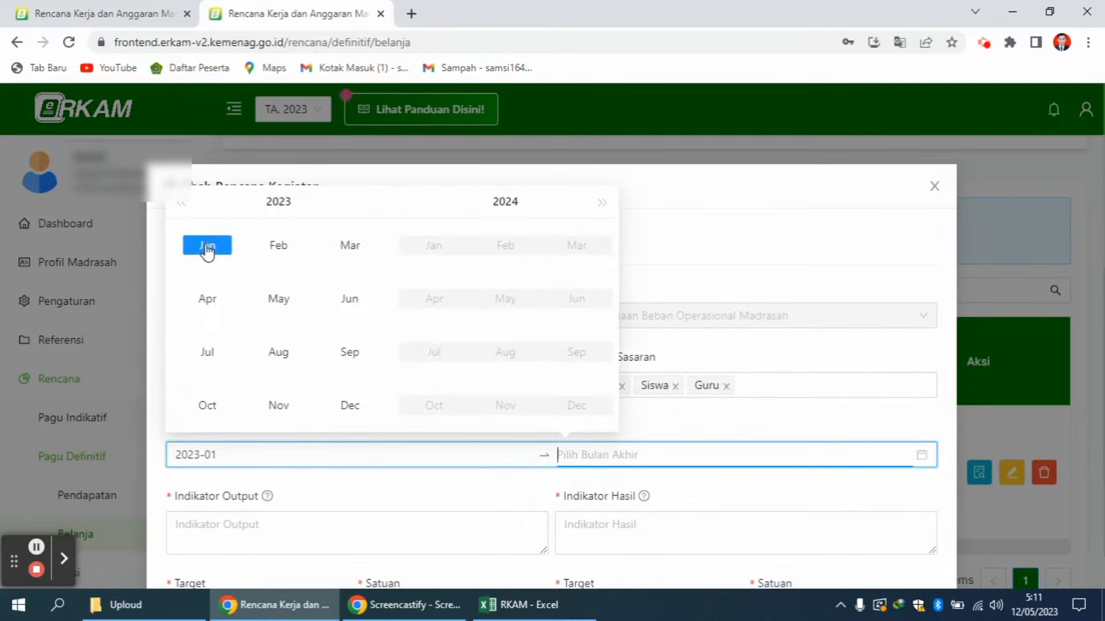
{"action": "left_click", "coordinate": [349, 405]}
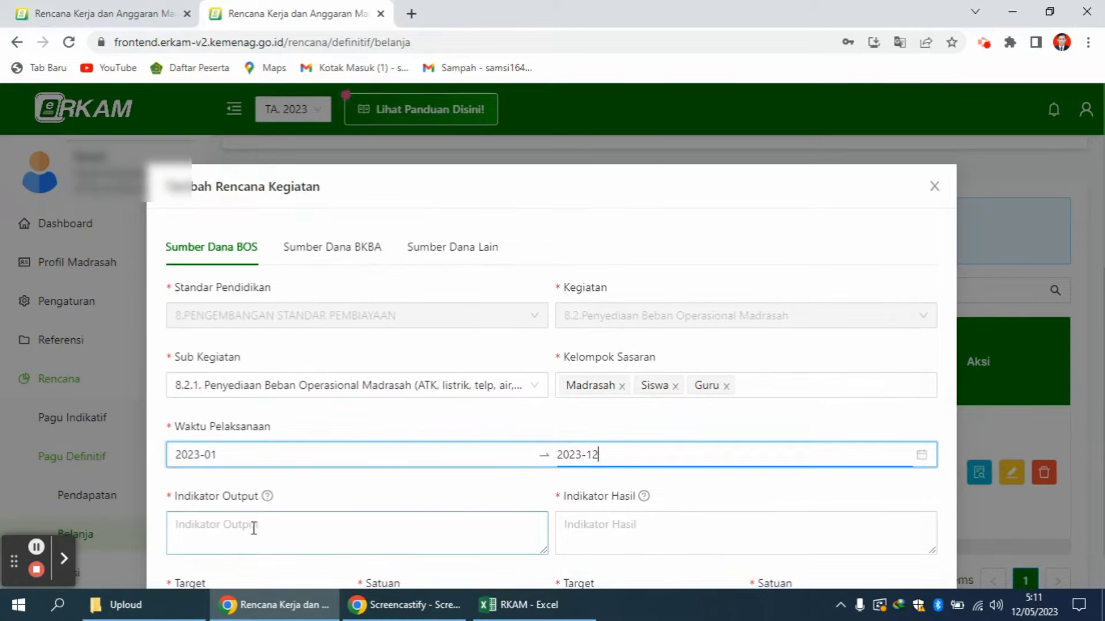
Enter "Tersedianya sarana operional madrasah" as the Indikator Output and "Beban operasional madrasah tercukupi" as the Indikator Hasil
{"action": "left_click", "coordinate": [207, 525]}
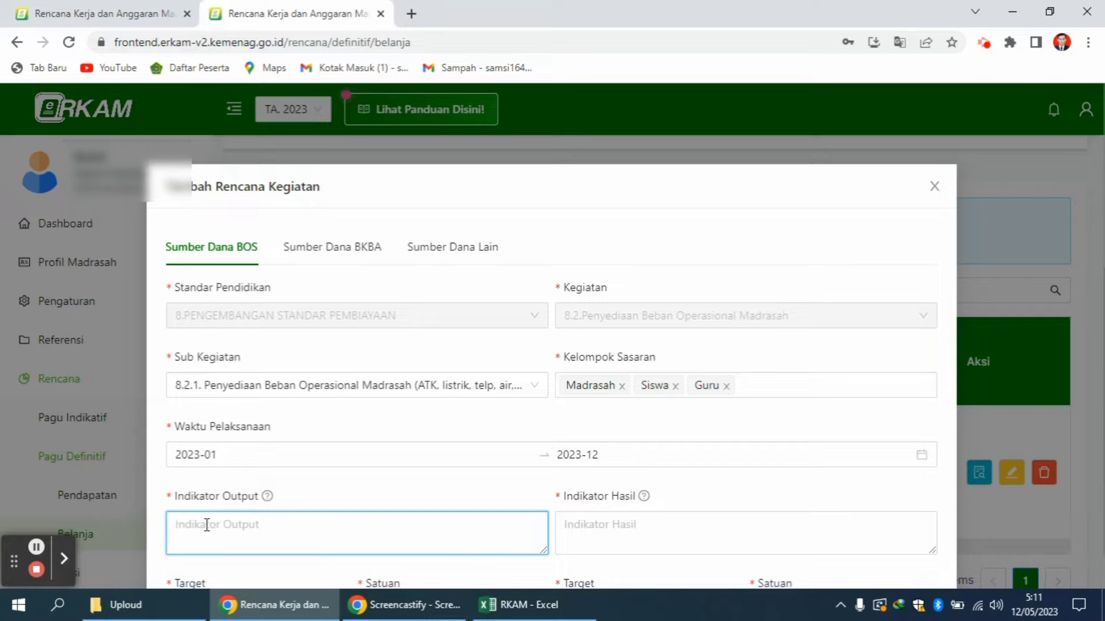
{"action": "type", "text": "Tersedianya sarana operional madrasa"}
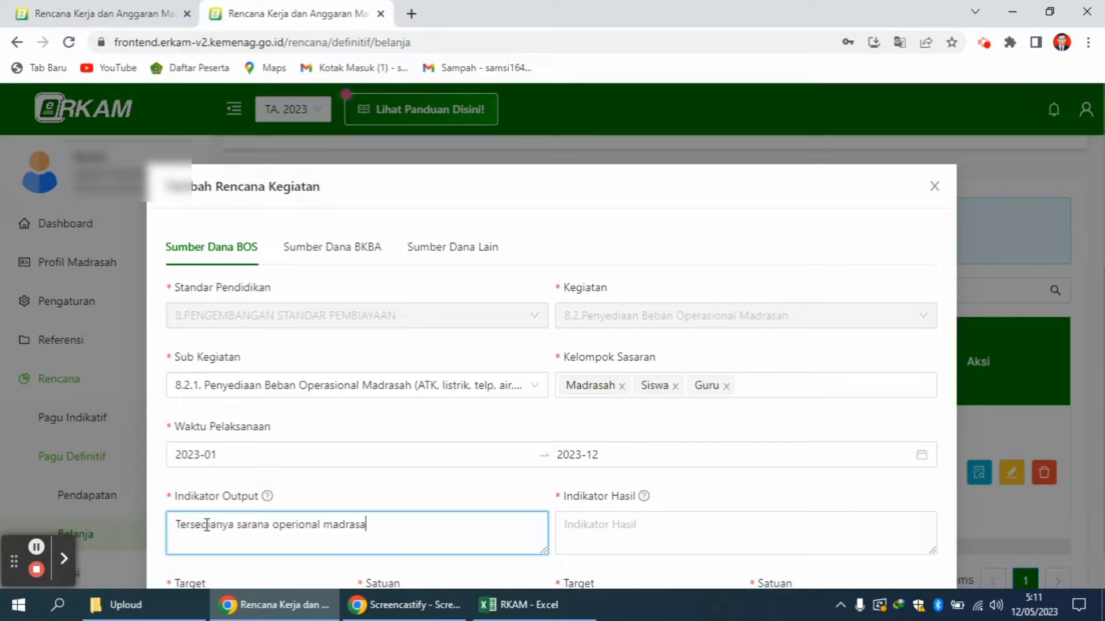
{"action": "left_click", "coordinate": [569, 524]}
{"action": "type", "text": "Beban operasional madrasah tercukupi"}
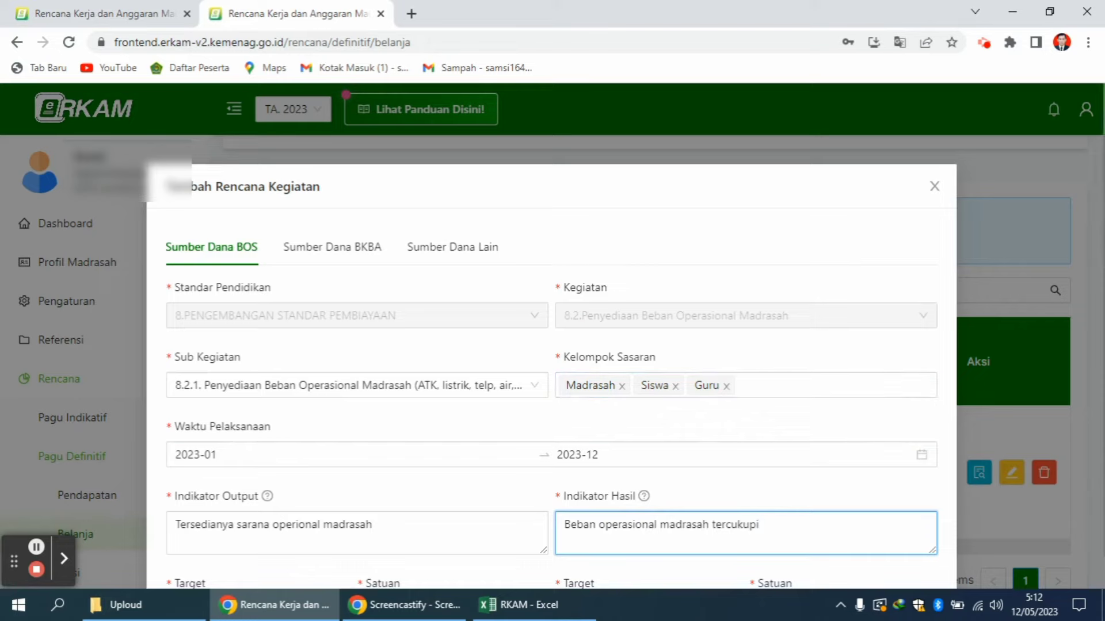
Set the Indikator Output target of the 8.2.1 plan to 12 with bulan as its unit
{"action": "scroll", "coordinate": [616, 456], "scroll_direction": "down", "scroll_amount": 3}
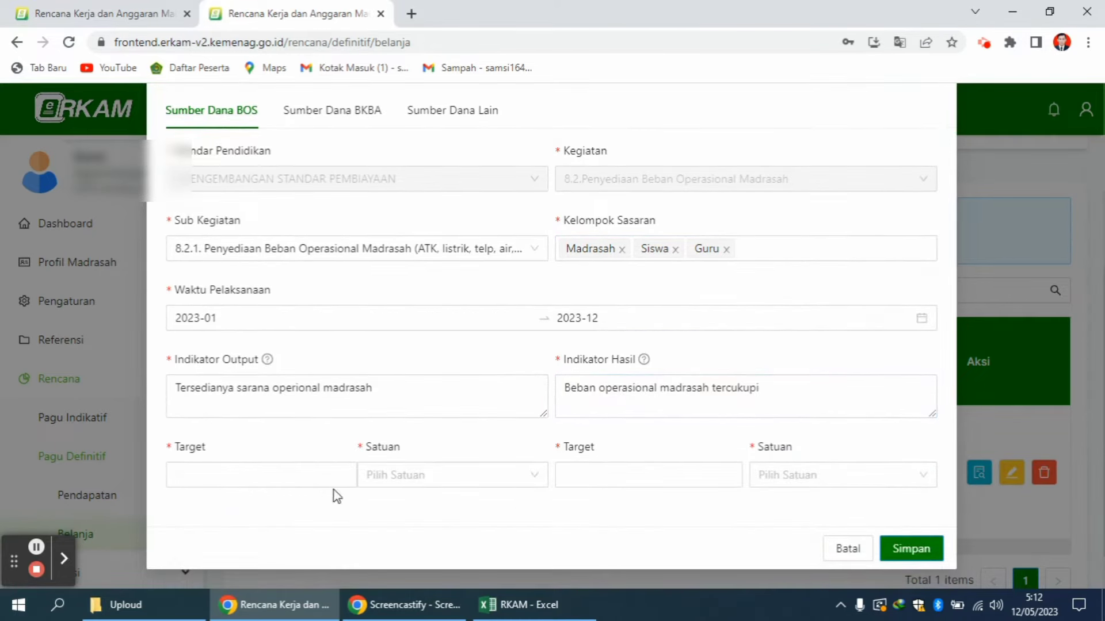
{"action": "left_click", "coordinate": [174, 469]}
{"action": "type", "text": "12"}
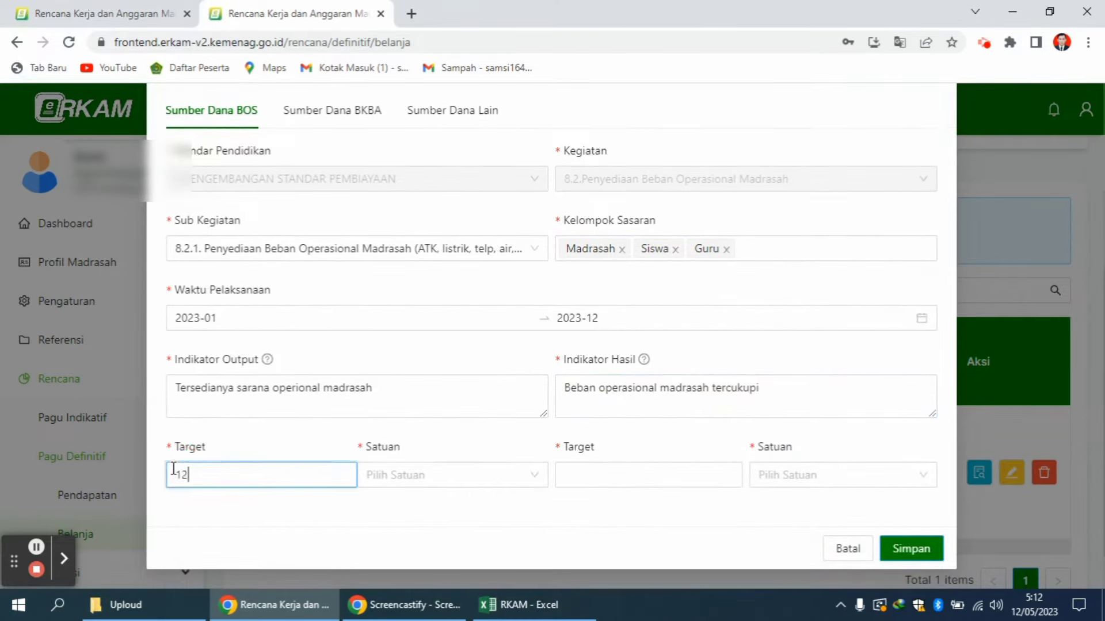
{"action": "left_click", "coordinate": [404, 468]}
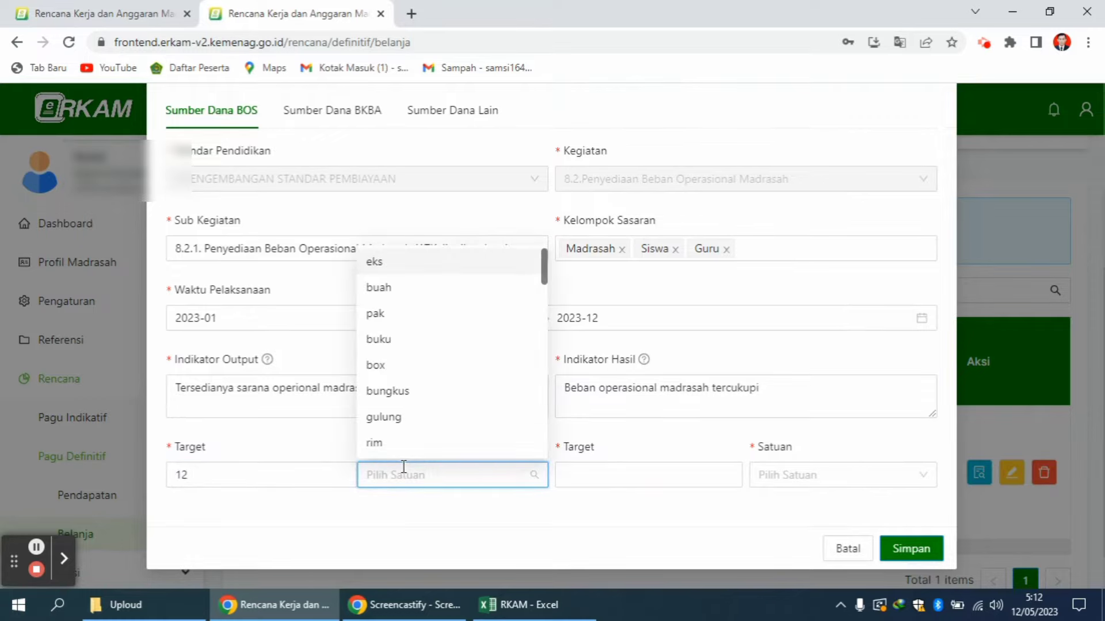
{"action": "type", "text": "bul"}
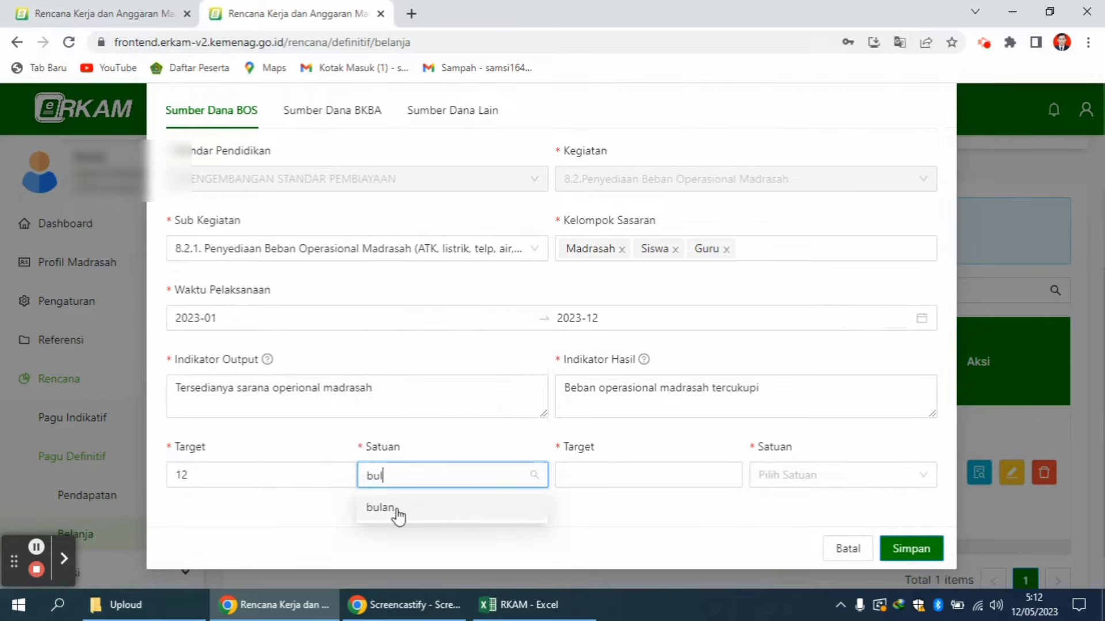
{"action": "left_click", "coordinate": [397, 510]}
Set the Indikator Hasil target of the 8.2.1 plan to 100 with % as its unit and save the plan
{"action": "left_click", "coordinate": [578, 476]}
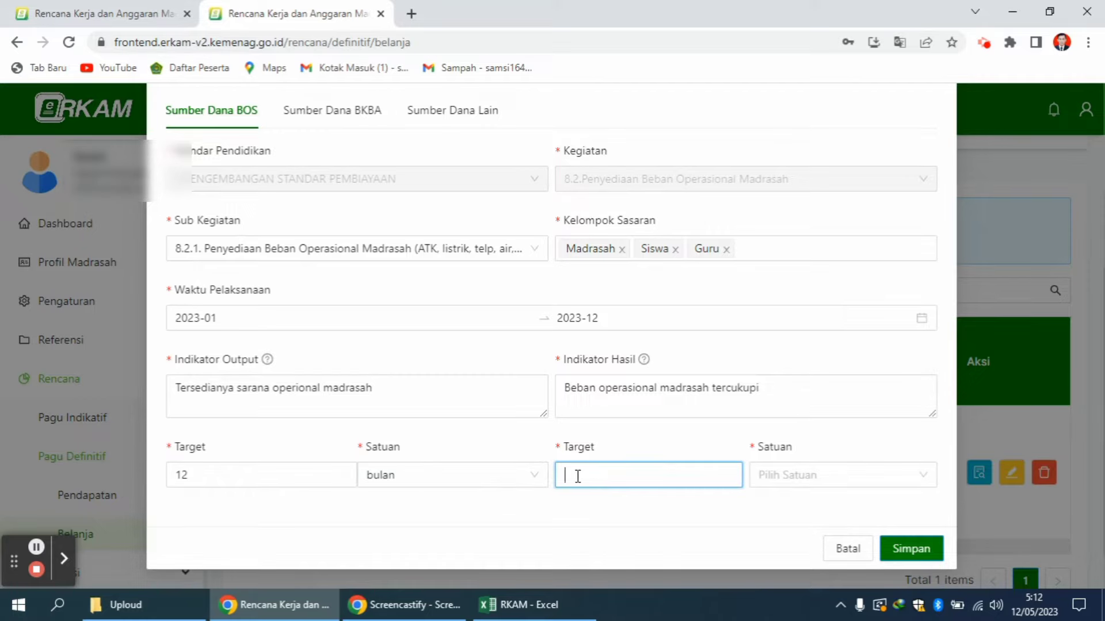
{"action": "left_click", "coordinate": [782, 478]}
{"action": "type", "text": "%"}
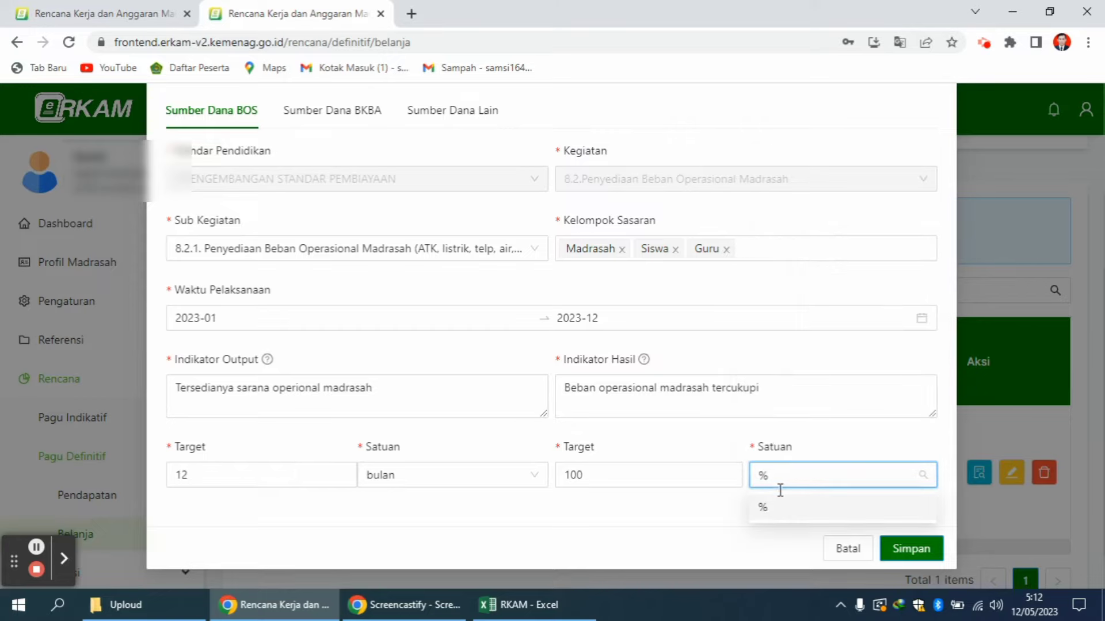
{"action": "left_click", "coordinate": [784, 508]}
{"action": "left_click", "coordinate": [905, 550]}
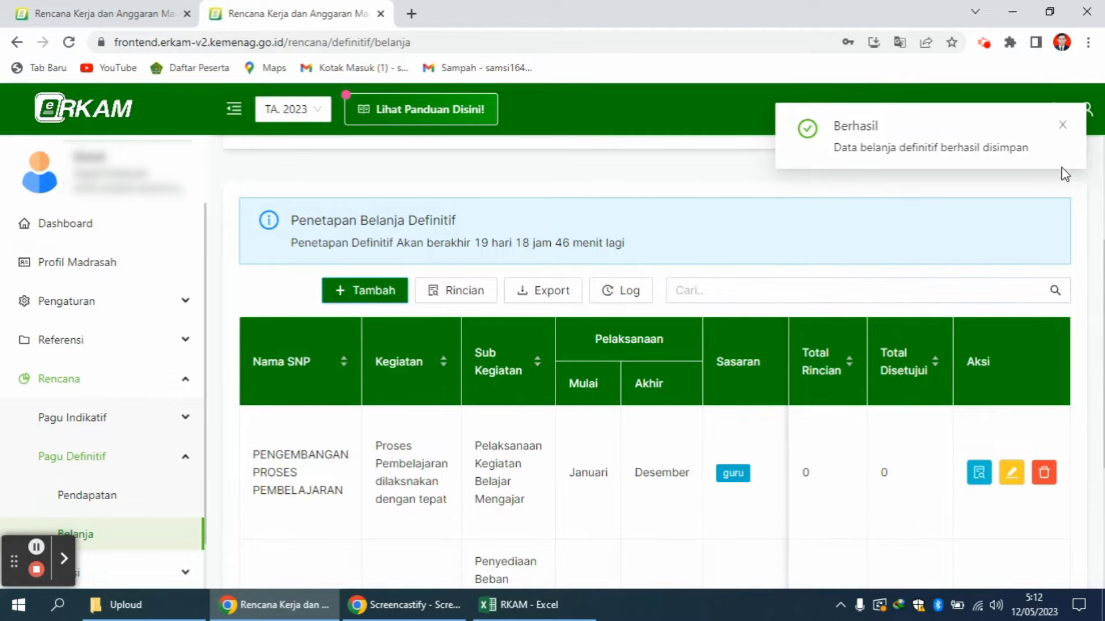
{"action": "left_click", "coordinate": [1060, 134]}
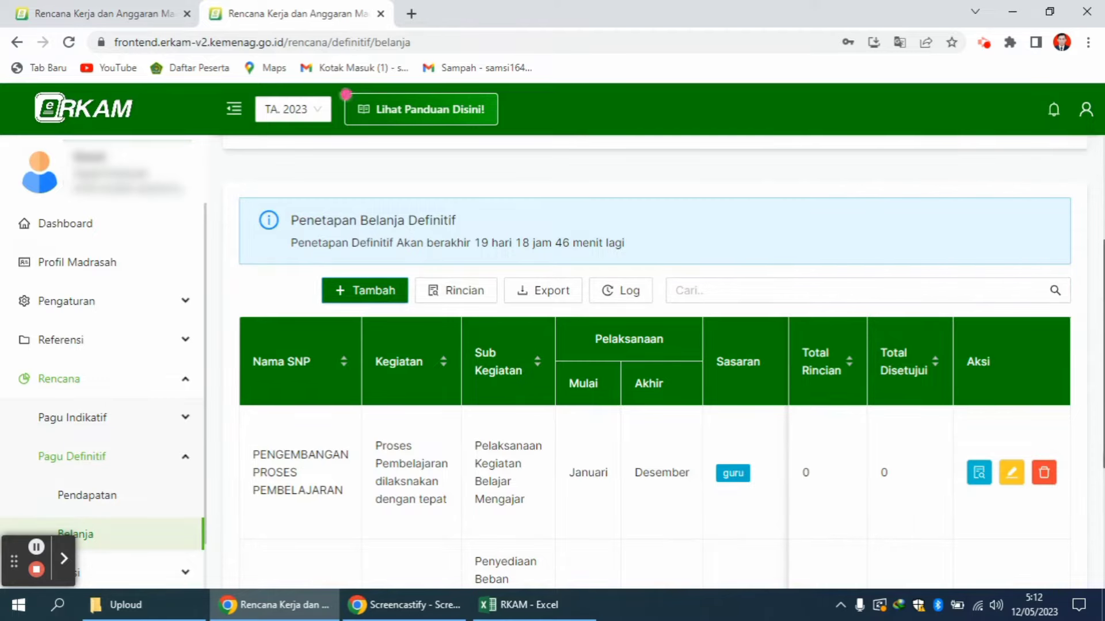
Switch the account to the other available madrasah role with Ganti Role
{"action": "left_click_drag", "start_coordinate": [1100, 313], "coordinate": [1100, 381]}
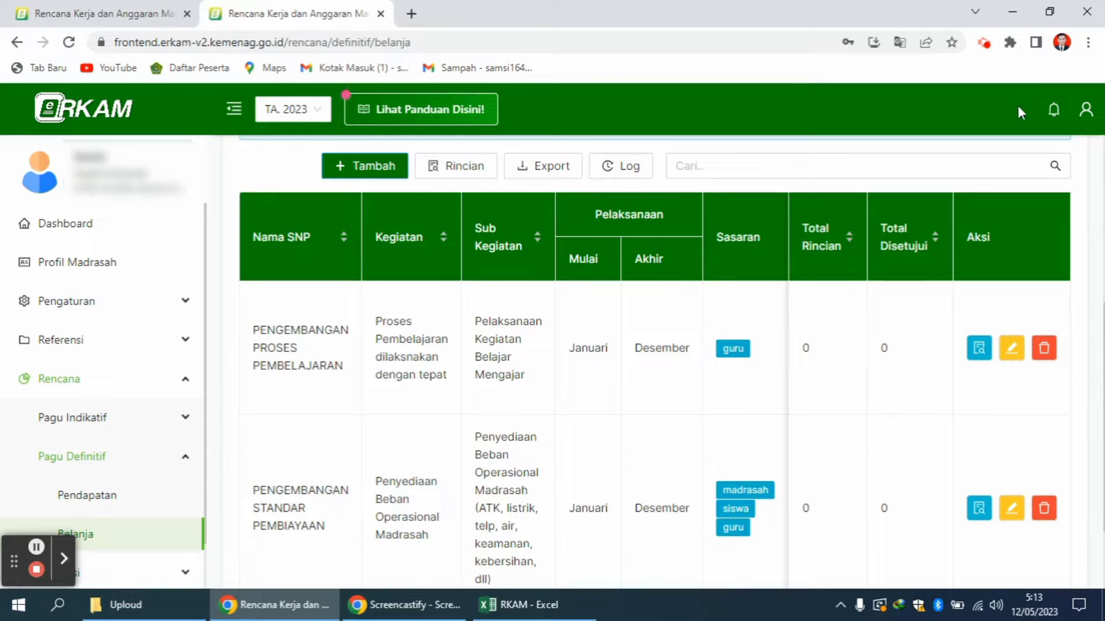
{"action": "left_click", "coordinate": [1086, 112]}
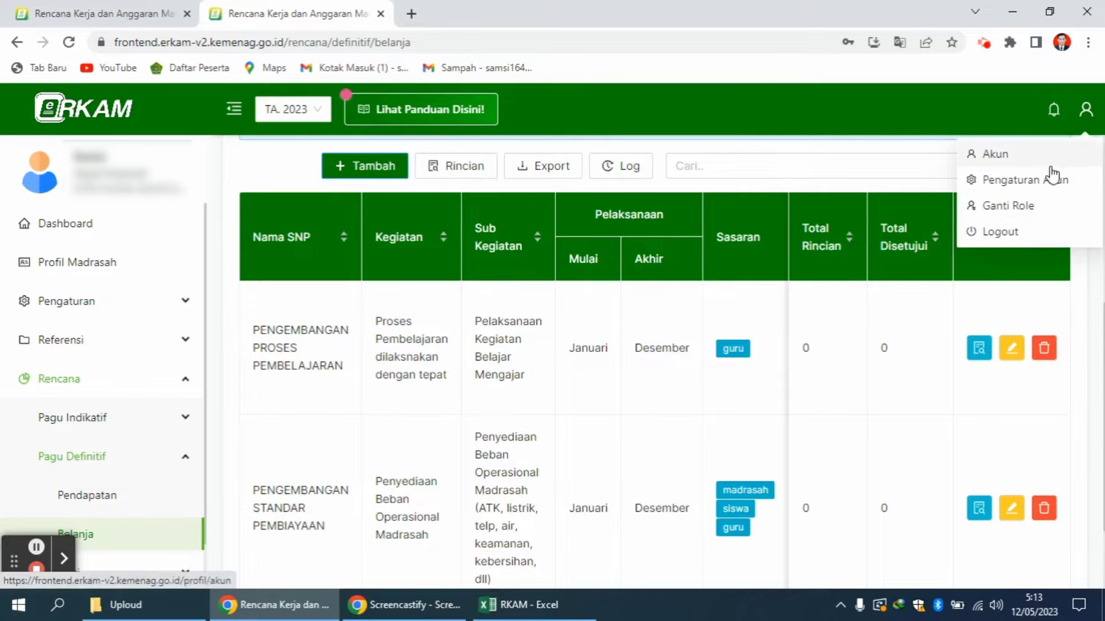
{"action": "left_click", "coordinate": [1022, 207]}
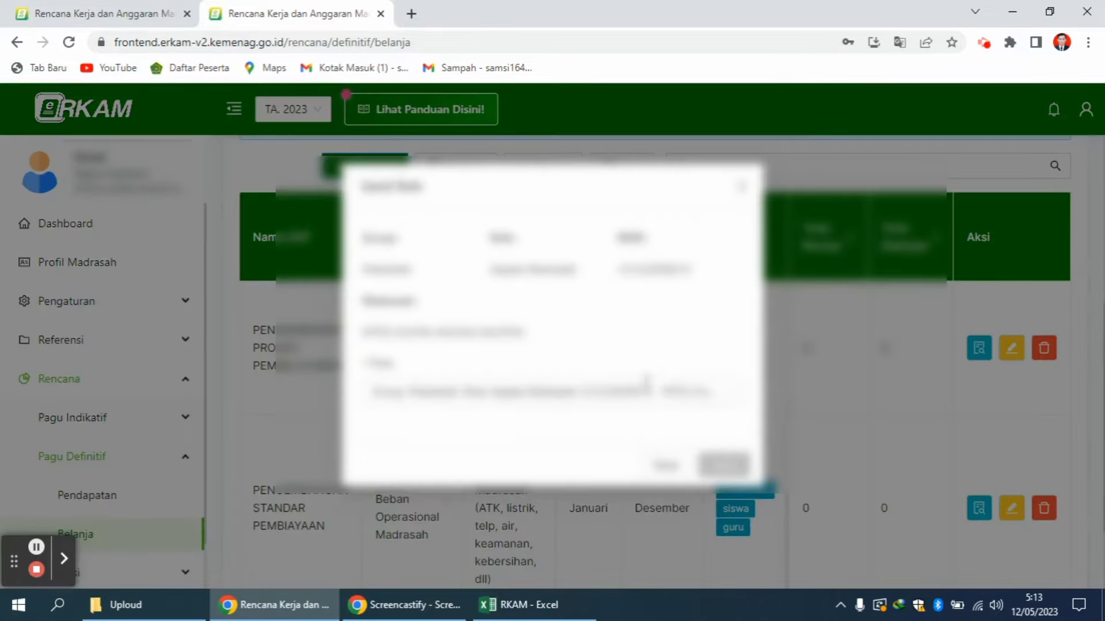
{"action": "left_click", "coordinate": [644, 389]}
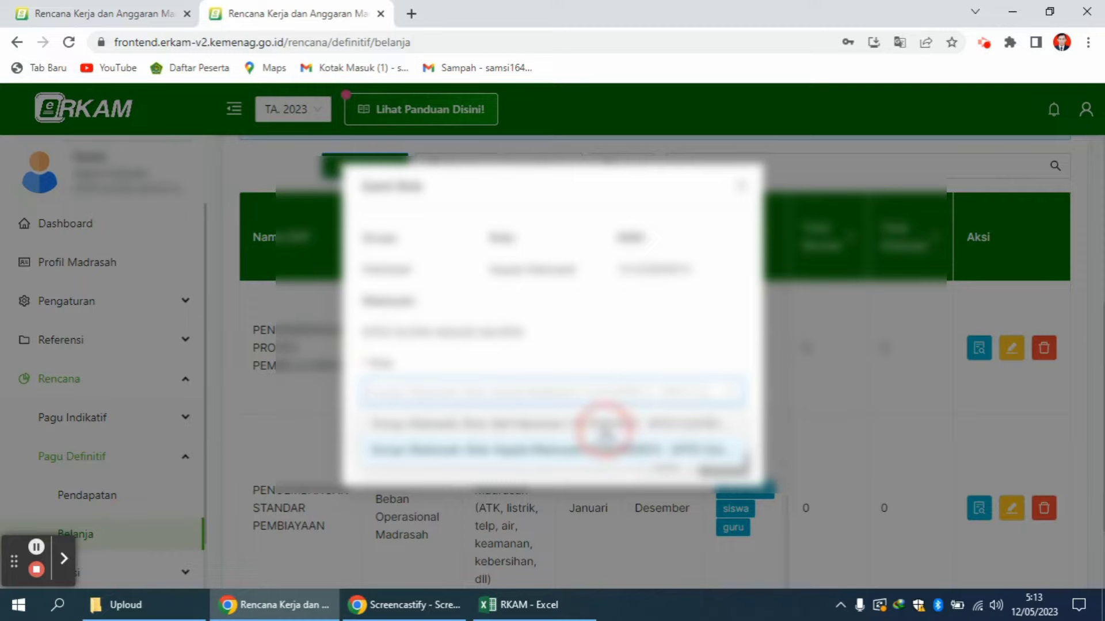
{"action": "left_click", "coordinate": [604, 433]}
{"action": "left_click", "coordinate": [724, 465]}
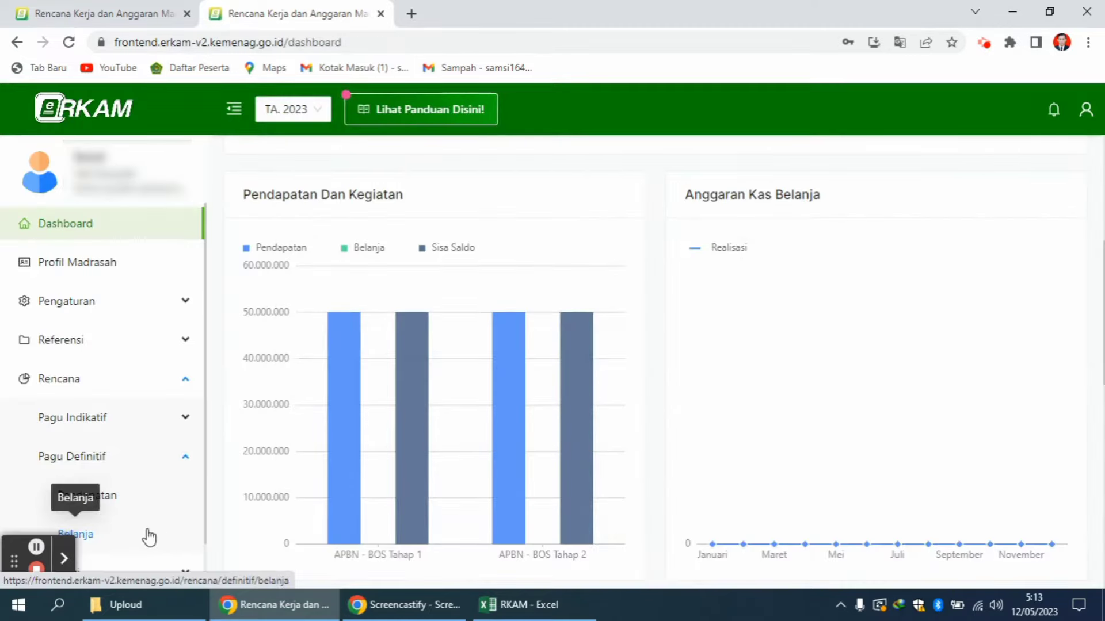
Go back to the Pagu Definitif expenditure list and open the details of the "Pelaksanaan Kegiatan Belajar Mengajar" plan
{"action": "left_click", "coordinate": [115, 534]}
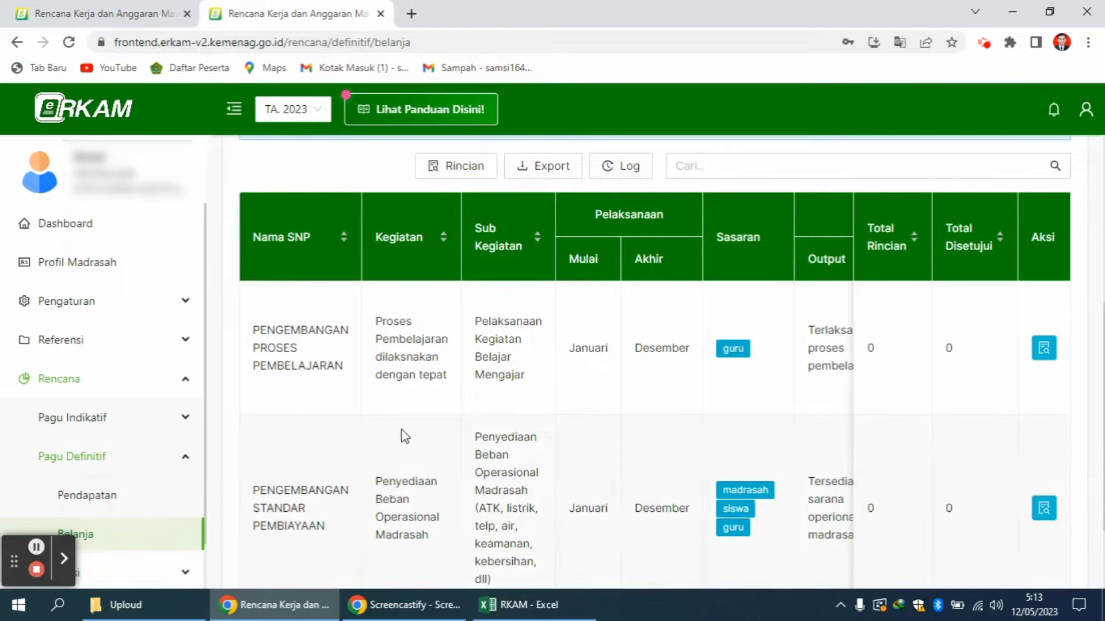
{"action": "scroll", "coordinate": [1092, 353], "scroll_direction": "down", "scroll_amount": 2}
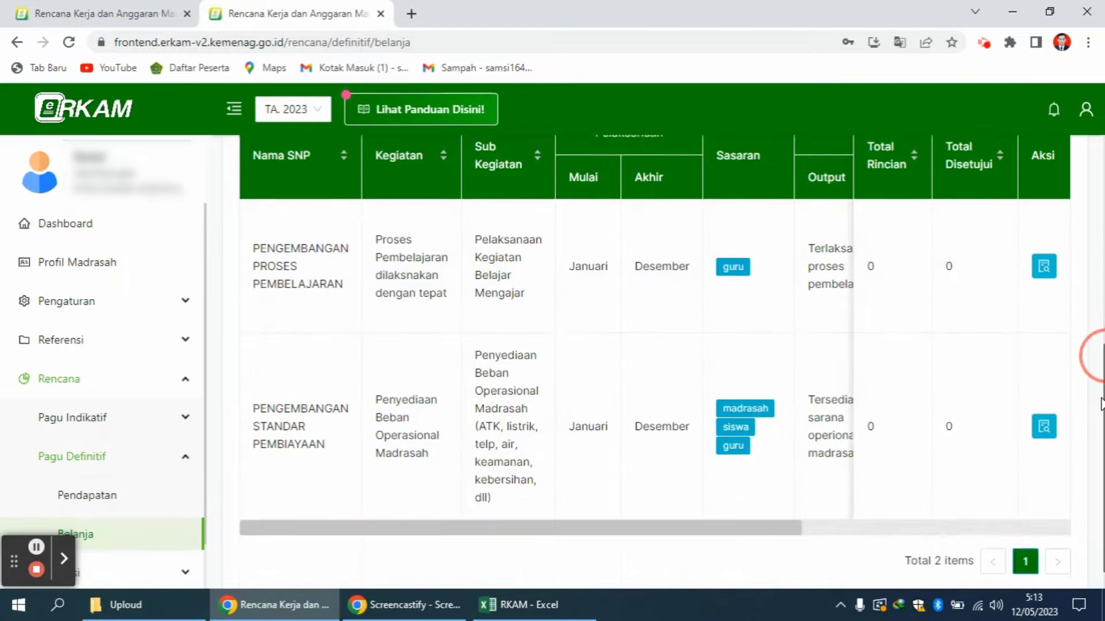
{"action": "left_click_drag", "start_coordinate": [732, 526], "coordinate": [863, 512]}
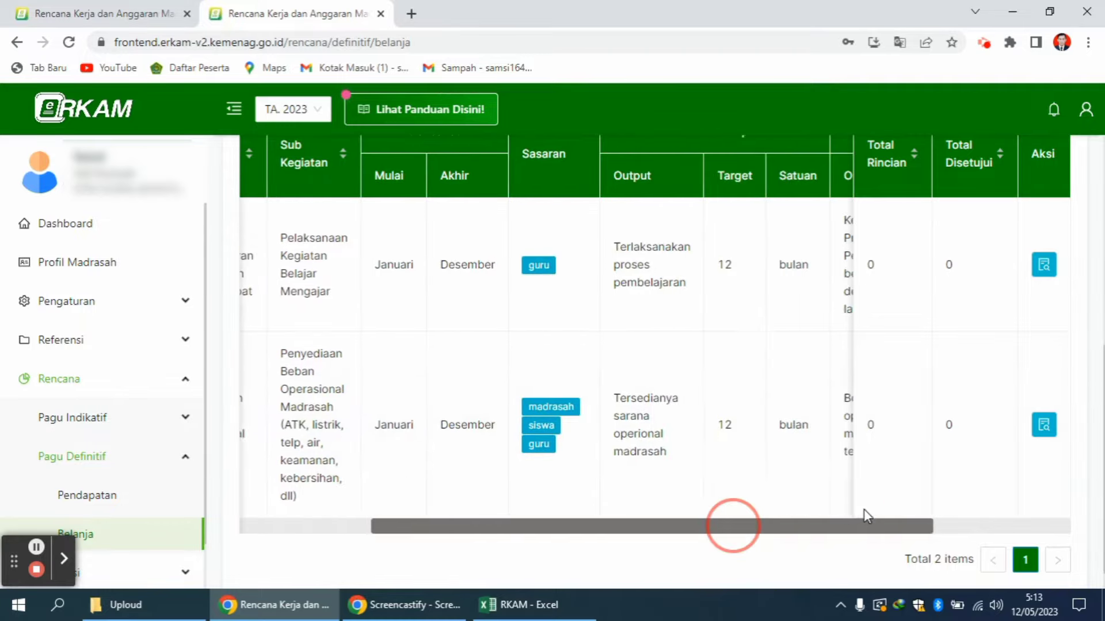
{"action": "scroll", "coordinate": [1096, 439], "scroll_direction": "up", "scroll_amount": 2}
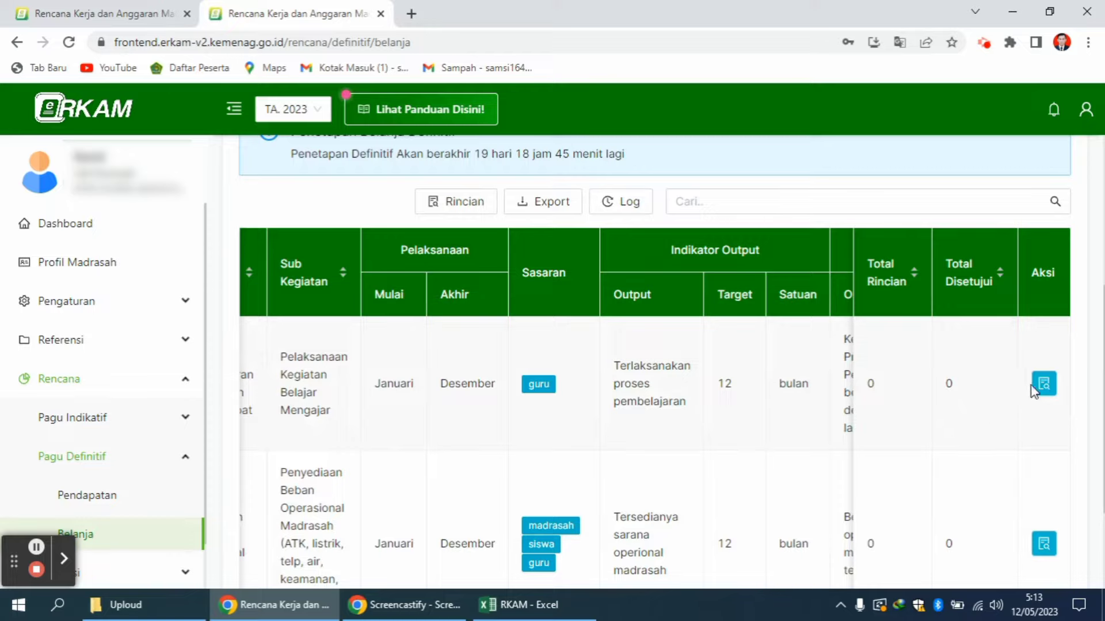
{"action": "left_click", "coordinate": [1047, 383]}
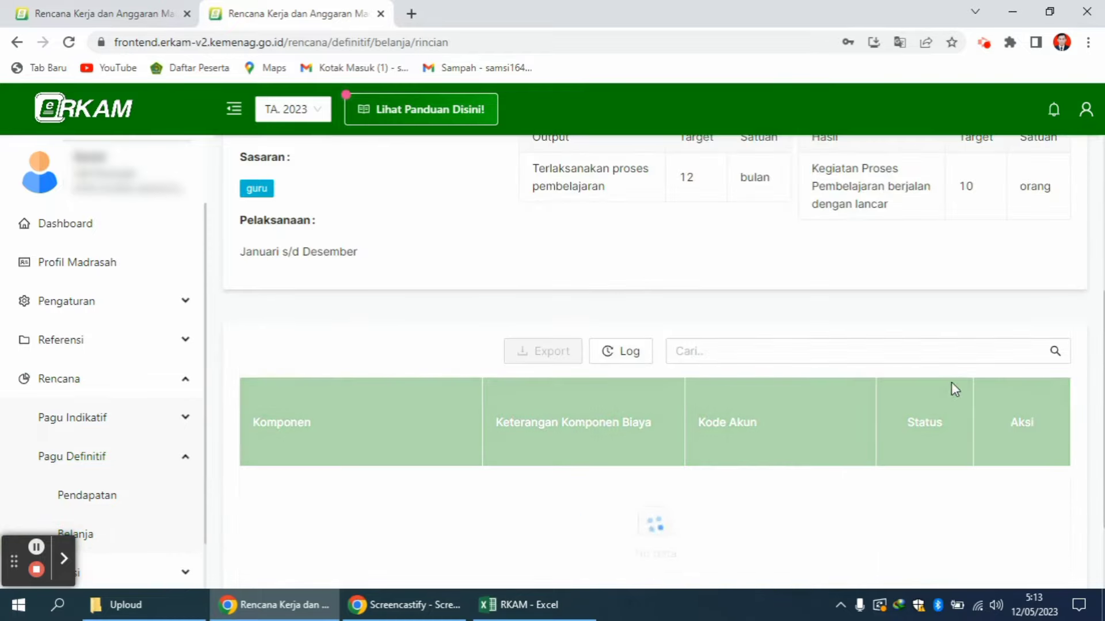
Review the plan's details and open the Komponen Biaya selection for a new expenditure item
{"action": "scroll", "coordinate": [1098, 338], "scroll_direction": "up", "scroll_amount": 4}
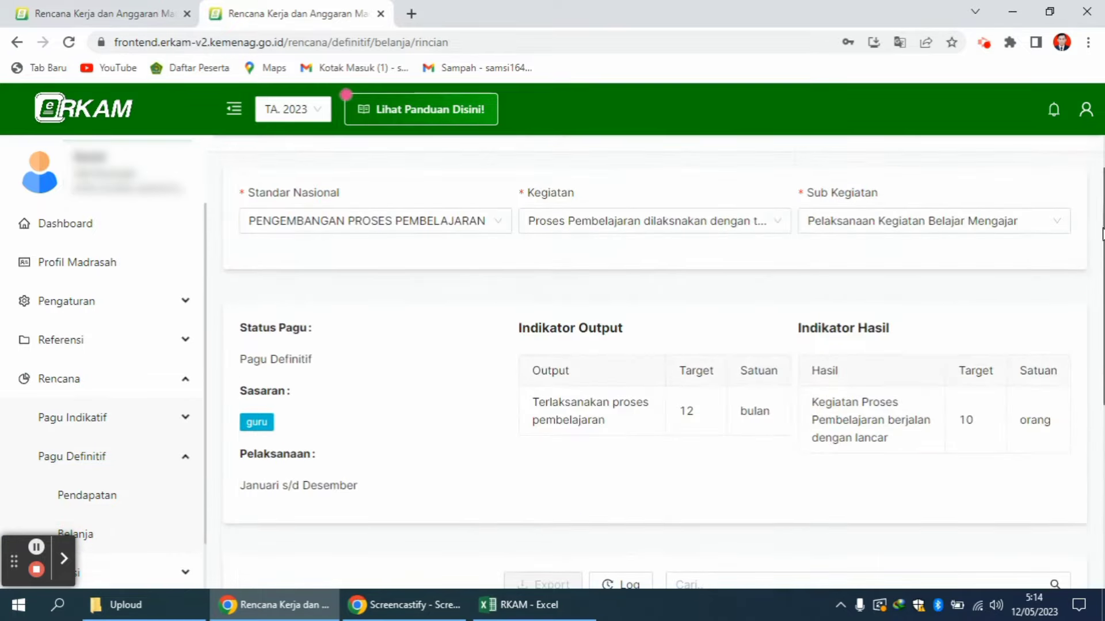
{"action": "scroll", "coordinate": [1093, 223], "scroll_direction": "up", "scroll_amount": 1}
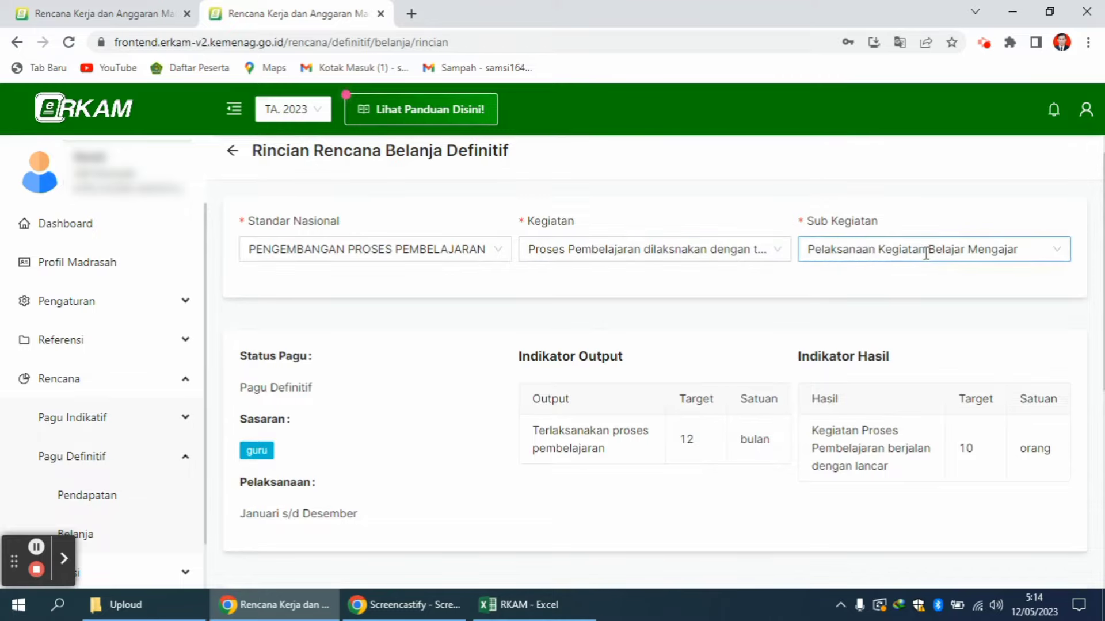
{"action": "left_click_drag", "start_coordinate": [1102, 244], "coordinate": [1095, 472]}
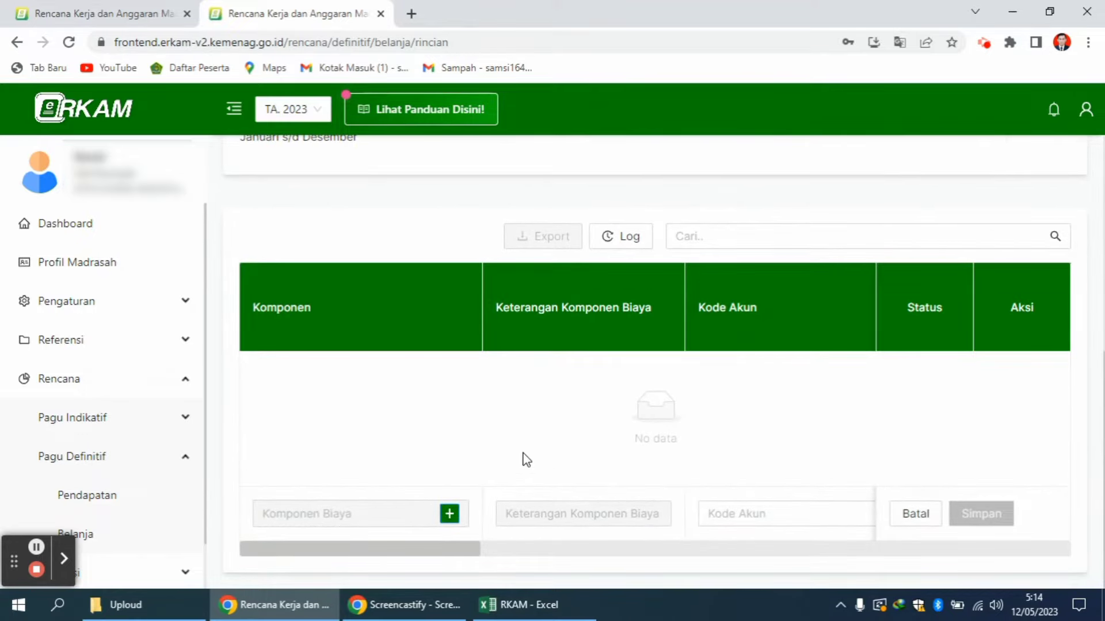
{"action": "left_click", "coordinate": [449, 514]}
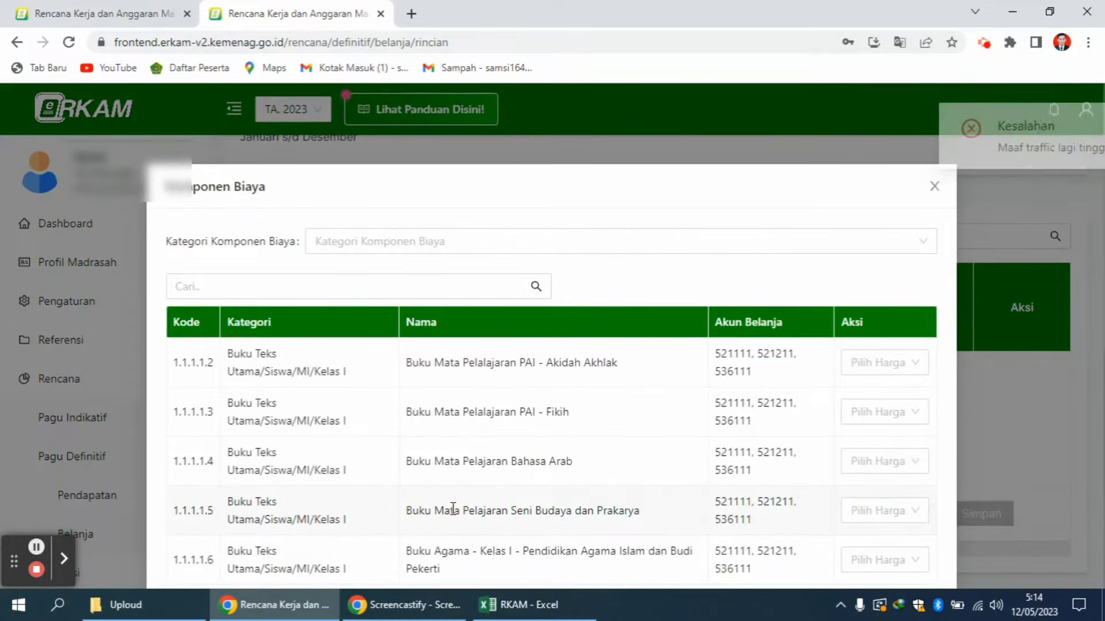
{"action": "left_click", "coordinate": [1062, 125]}
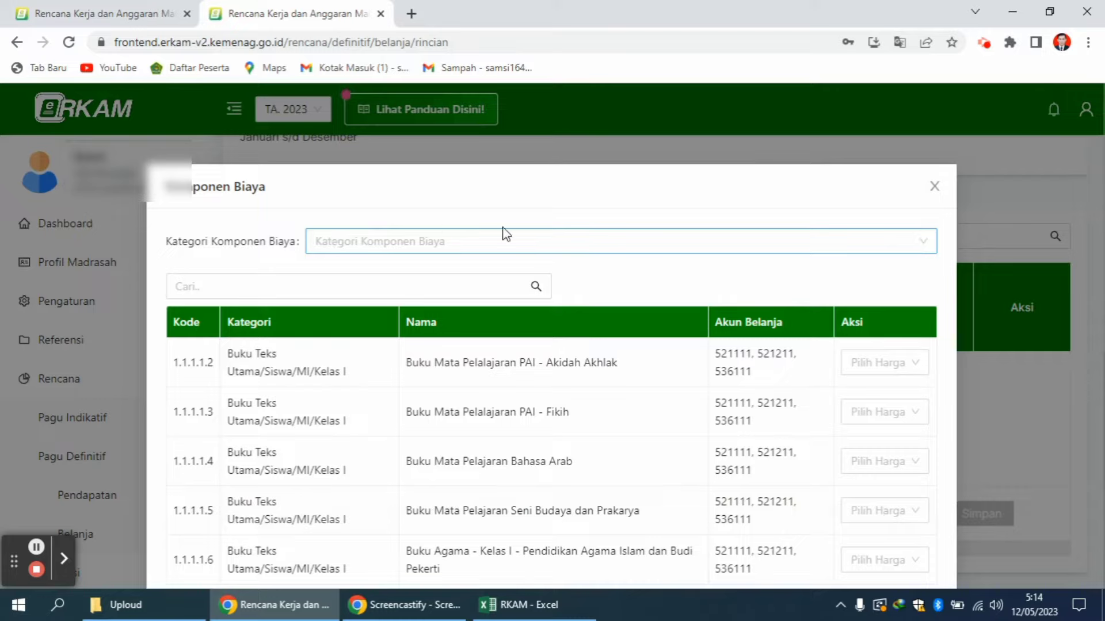
Look through the full list of cost component categories, from Buku Teks Utama to Gaji dan Tunjangan PNS
{"action": "left_click", "coordinate": [326, 242]}
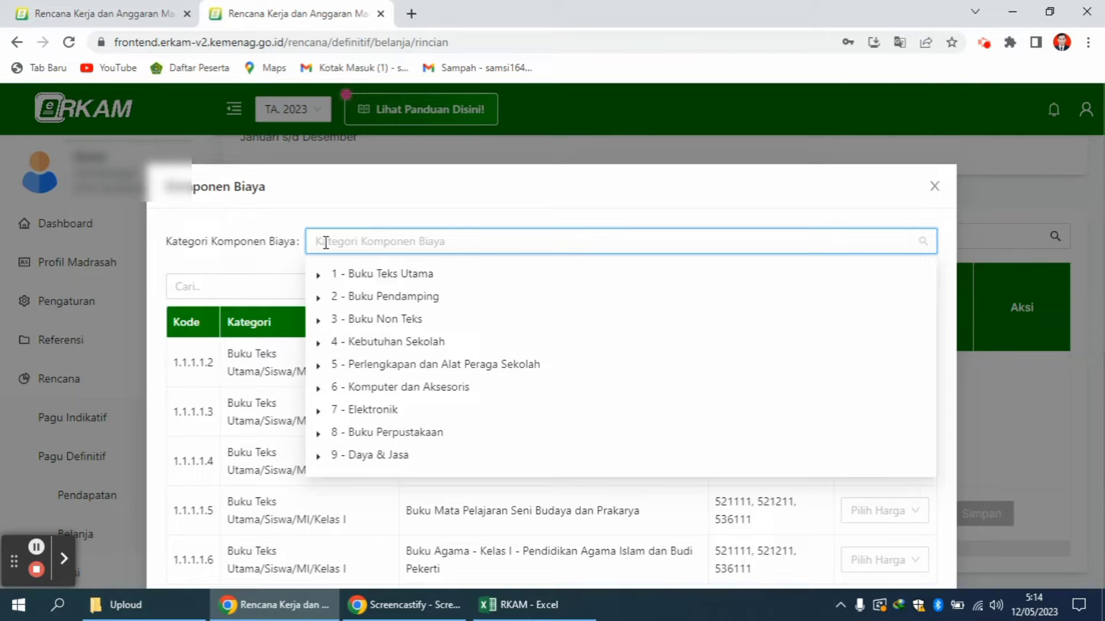
{"action": "key", "text": "Down"}
{"action": "key", "text": "Down"}
{"action": "key", "text": "Down"}
{"action": "key", "text": "Down"}
{"action": "key", "text": "Down"}
{"action": "key", "text": "Down"}
{"action": "key", "text": "Down"}
{"action": "key", "text": "Down"}
{"action": "key", "text": "Down"}
{"action": "key", "text": "Down"}
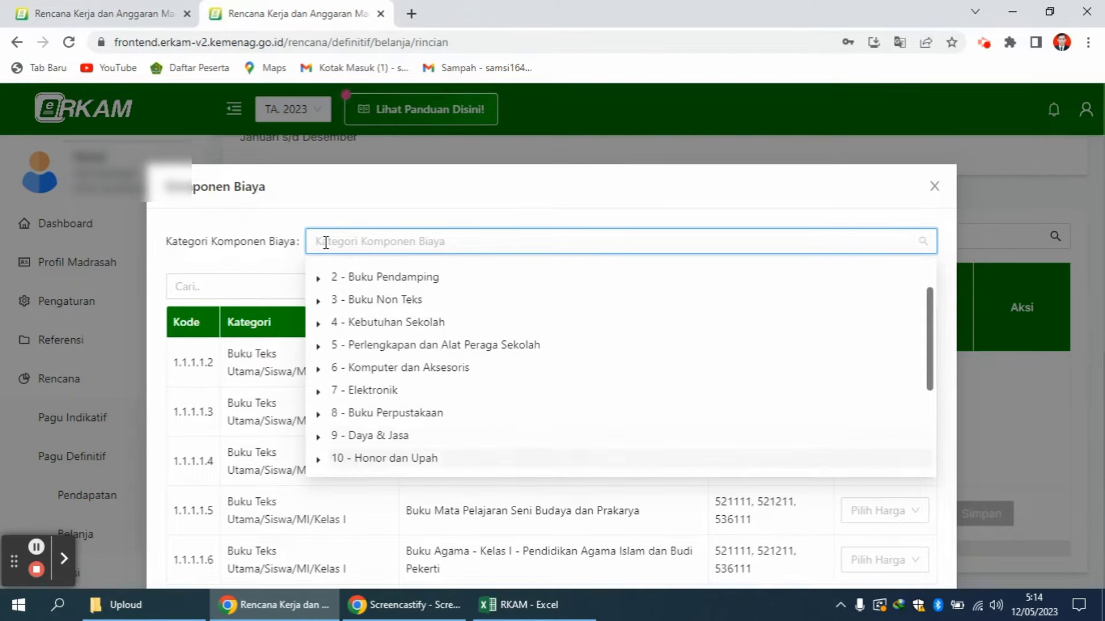
{"action": "key", "text": "Down"}
{"action": "key", "text": "Down"}
{"action": "key", "text": "Down"}
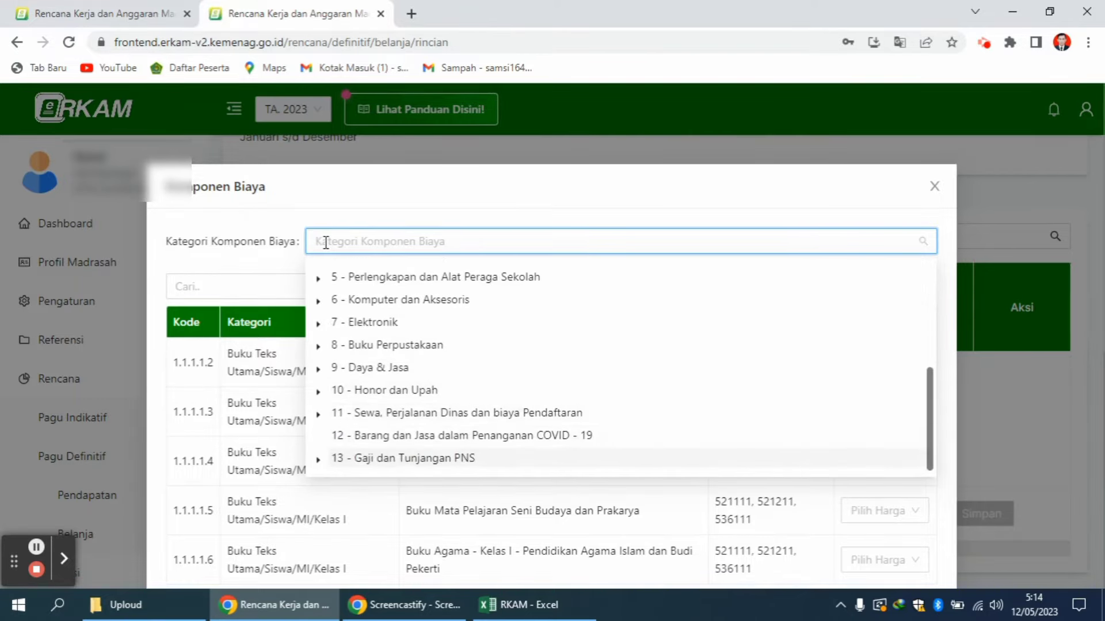
{"action": "key", "text": "Up"}
{"action": "key", "text": "Up"}
{"action": "key", "text": "Up"}
{"action": "key", "text": "Up"}
{"action": "key", "text": "Up"}
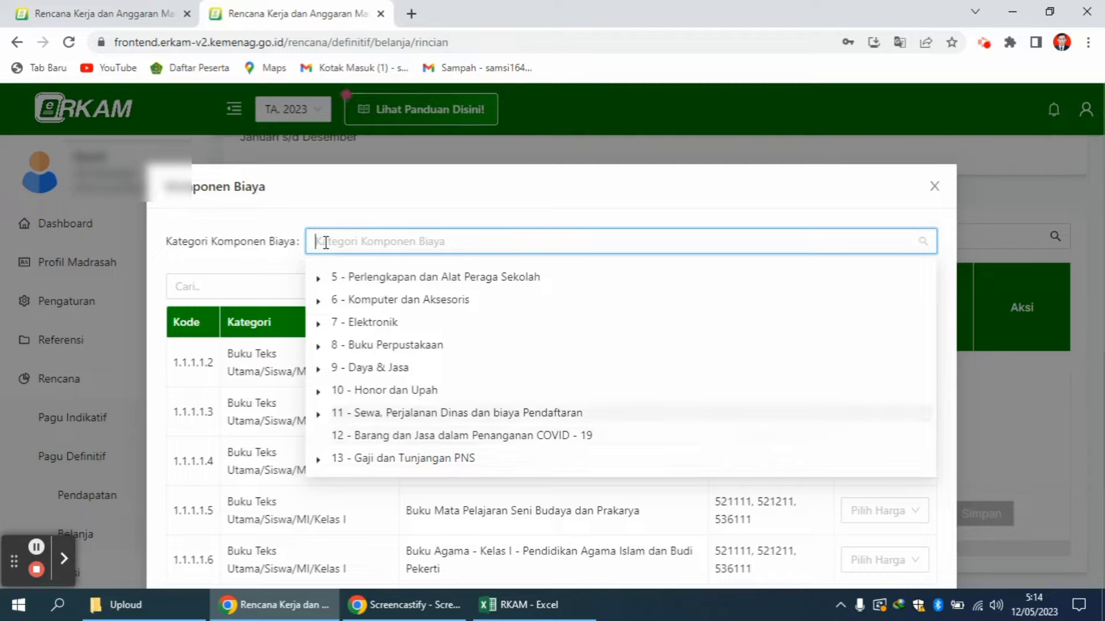
{"action": "key", "text": "Up"}
{"action": "key", "text": "Up"}
{"action": "key", "text": "Up"}
{"action": "key", "text": "Up"}
{"action": "key", "text": "Up"}
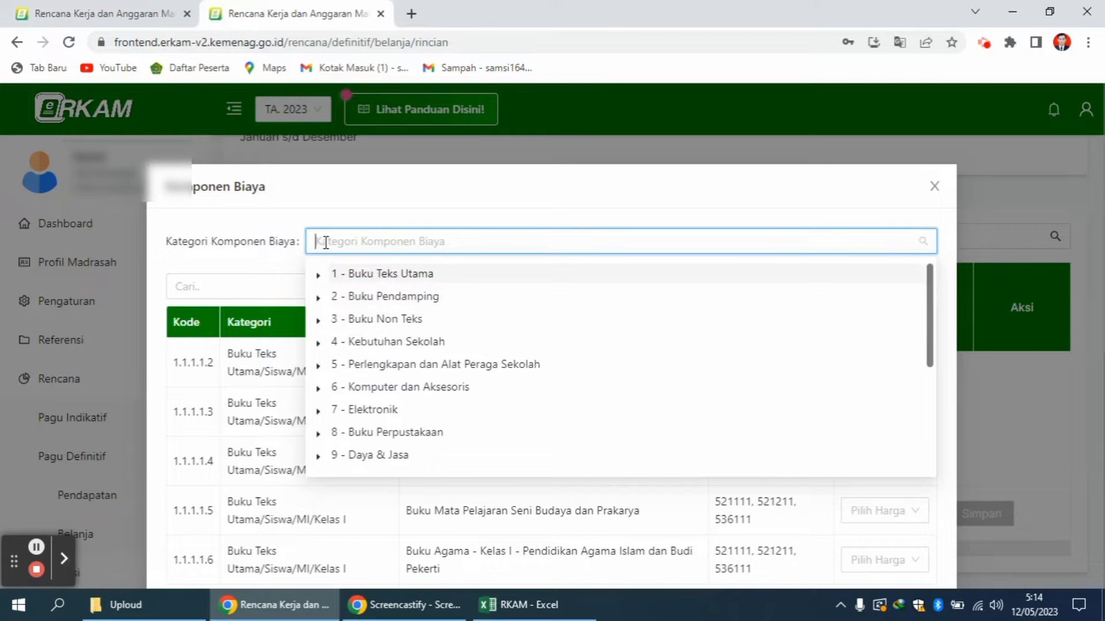
Filter the cost components by the category 10.1 - Honor under Honor dan Upah
{"action": "key", "text": "Down"}
{"action": "key", "text": "Down"}
{"action": "key", "text": "Down"}
{"action": "key", "text": "Down"}
{"action": "key", "text": "Down"}
{"action": "key", "text": "Down"}
{"action": "key", "text": "Down"}
{"action": "key", "text": "Down"}
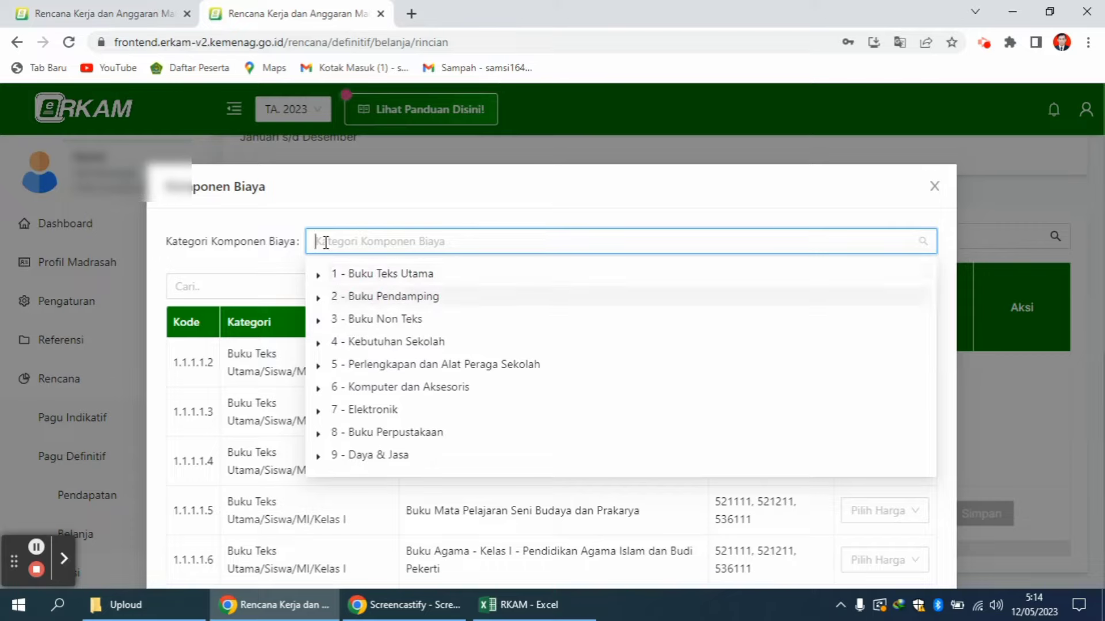
{"action": "key", "text": "Down"}
{"action": "key", "text": "Down"}
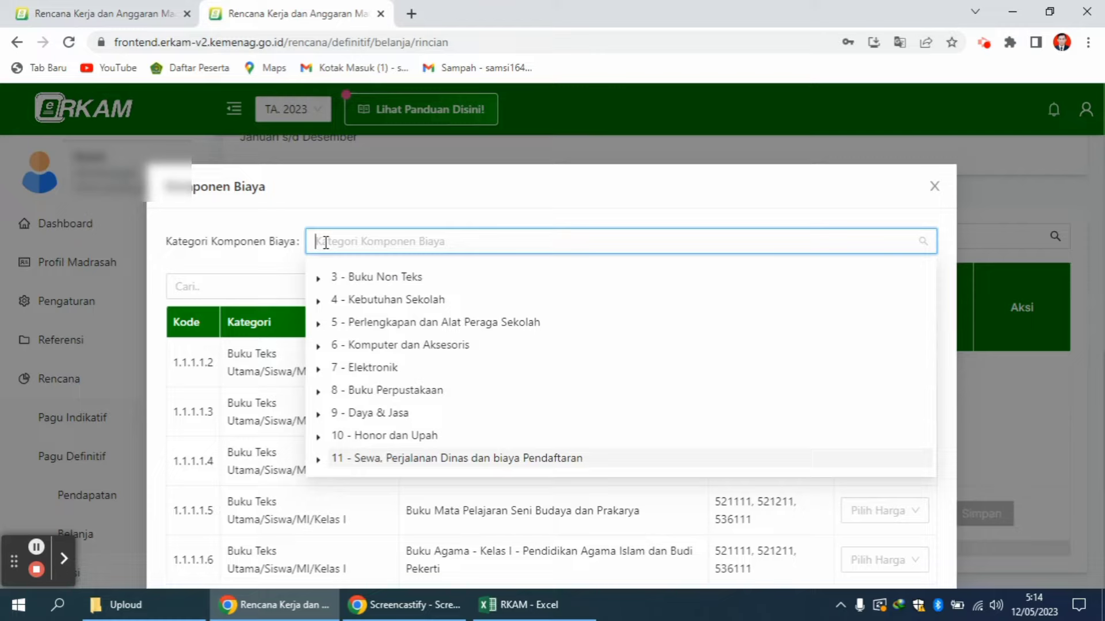
{"action": "key", "text": "Down"}
{"action": "key", "text": "Up"}
{"action": "key", "text": "Up"}
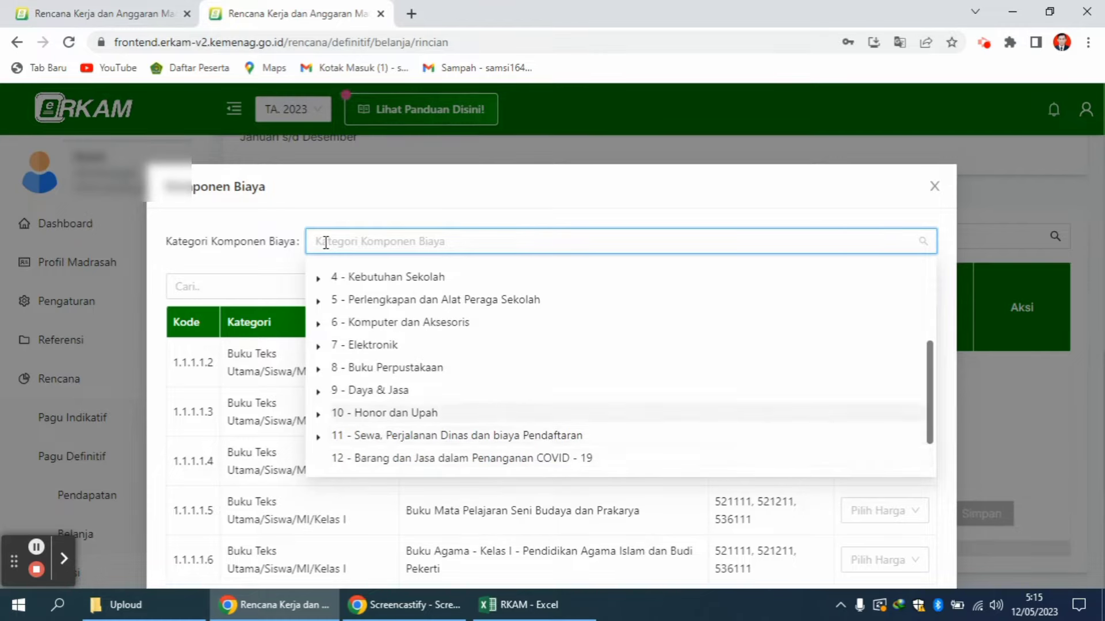
{"action": "left_click", "coordinate": [317, 415]}
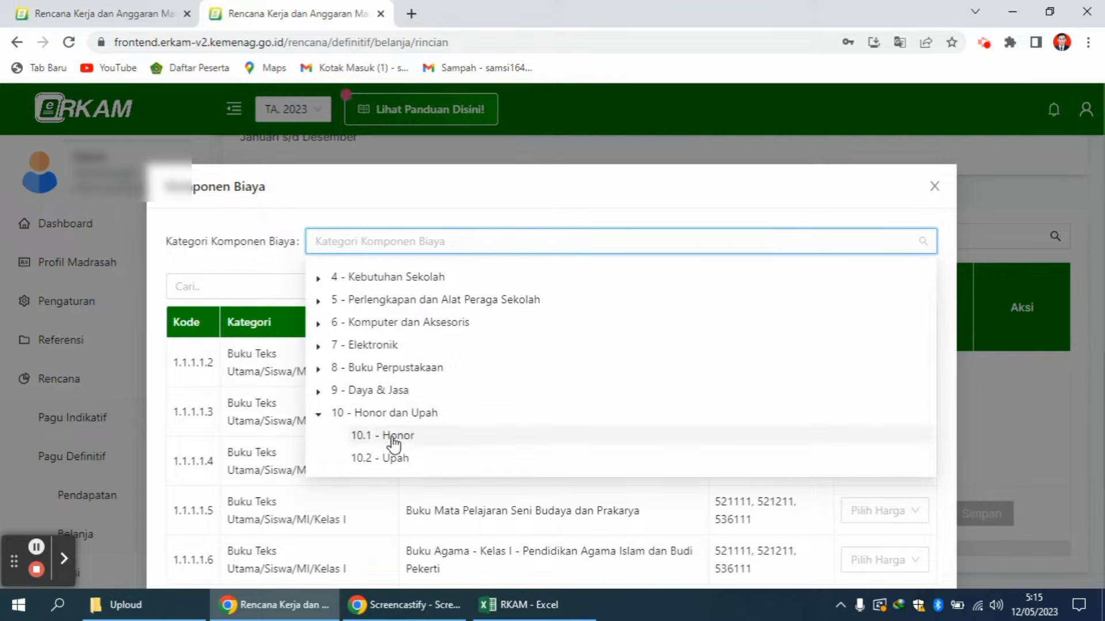
{"action": "left_click", "coordinate": [393, 440]}
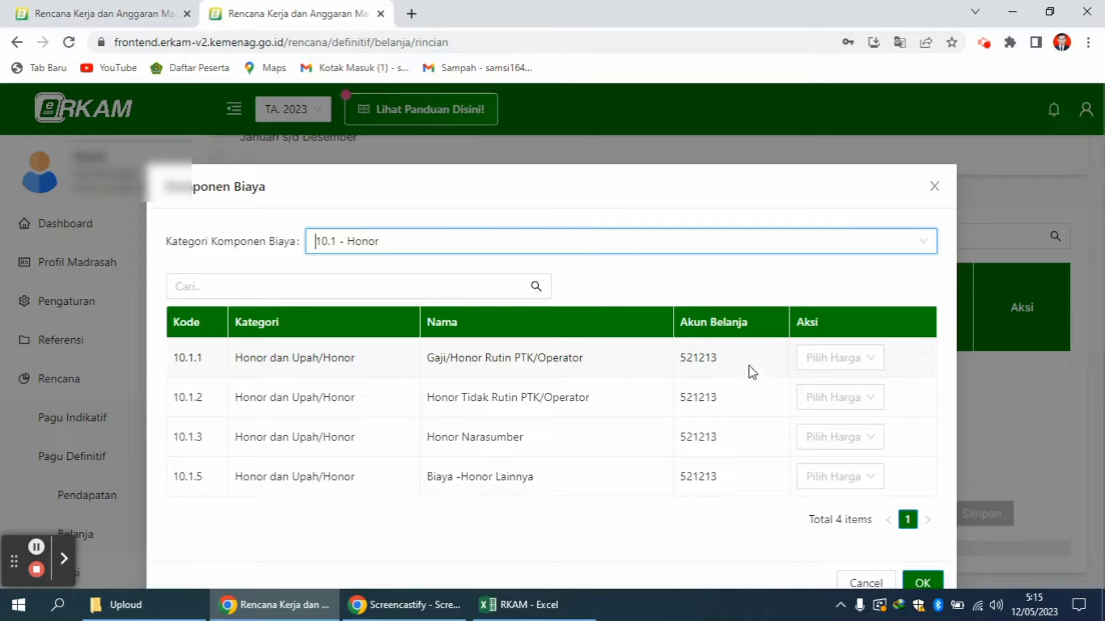
Choose the Gaji/Honor Rutin PTK/Operator component with a self-set unit price of Rp 5,100,000 and save the price
{"action": "left_click", "coordinate": [836, 359]}
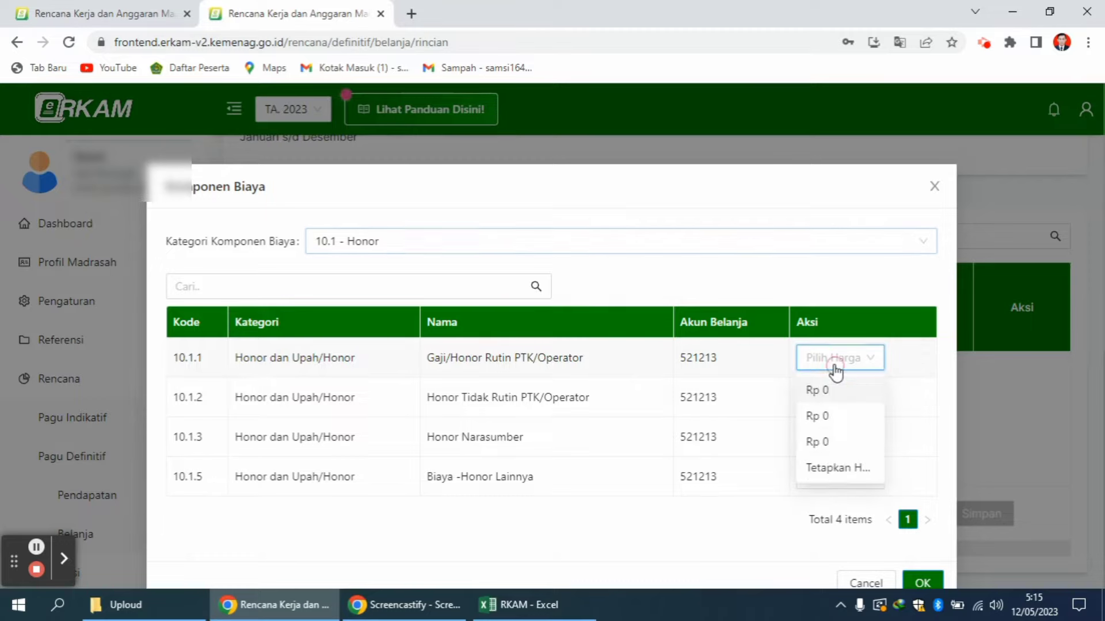
{"action": "left_click", "coordinate": [839, 469]}
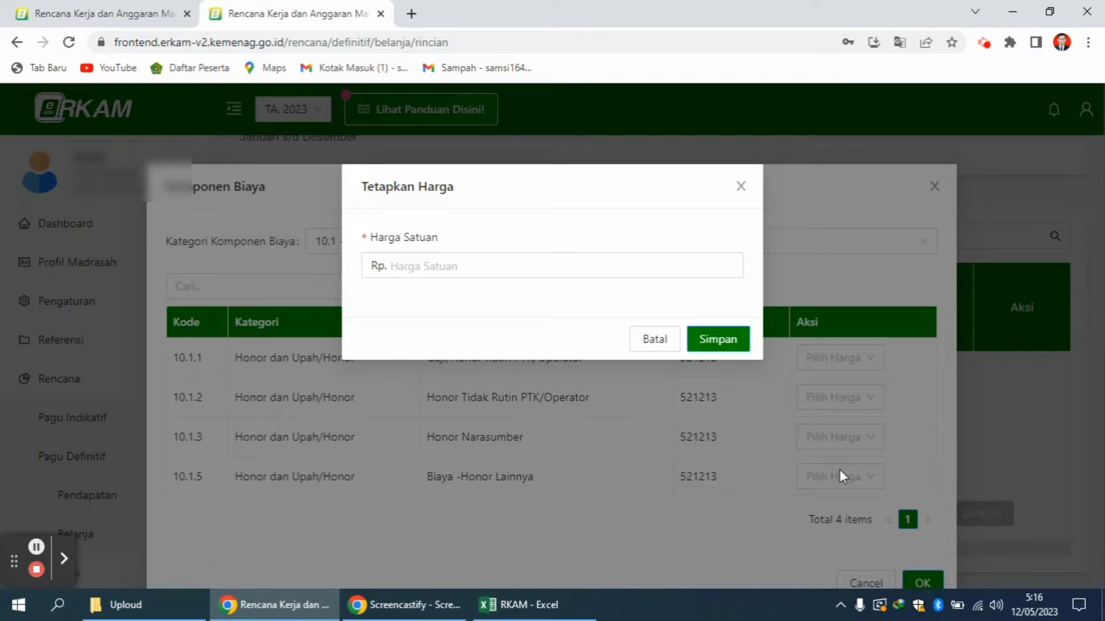
{"action": "left_click", "coordinate": [397, 264]}
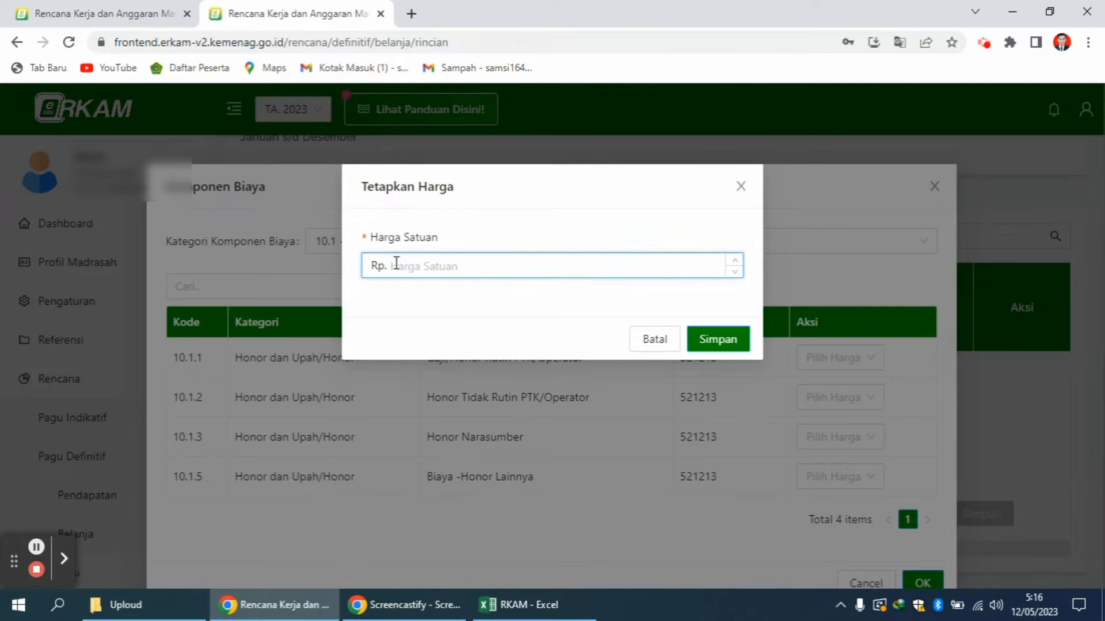
{"action": "type", "text": "5,100,000"}
{"action": "left_click", "coordinate": [732, 340]}
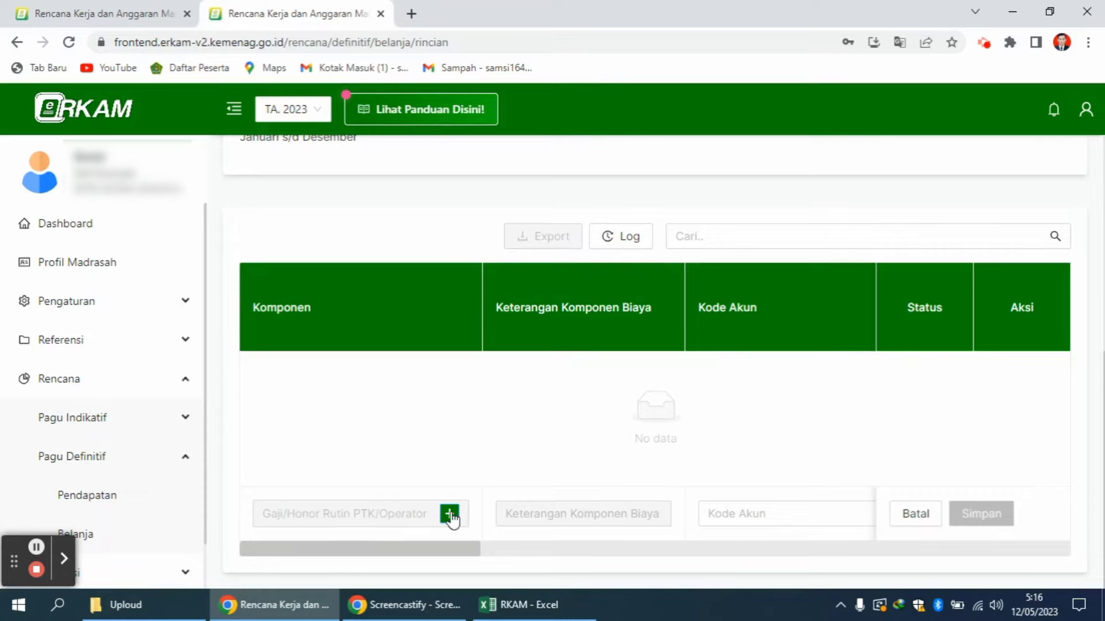
Set the new item's Kode Akun to 521213, the Belanja Honor Output account
{"action": "left_click_drag", "start_coordinate": [415, 549], "coordinate": [525, 561]}
{"action": "left_click", "coordinate": [564, 524]}
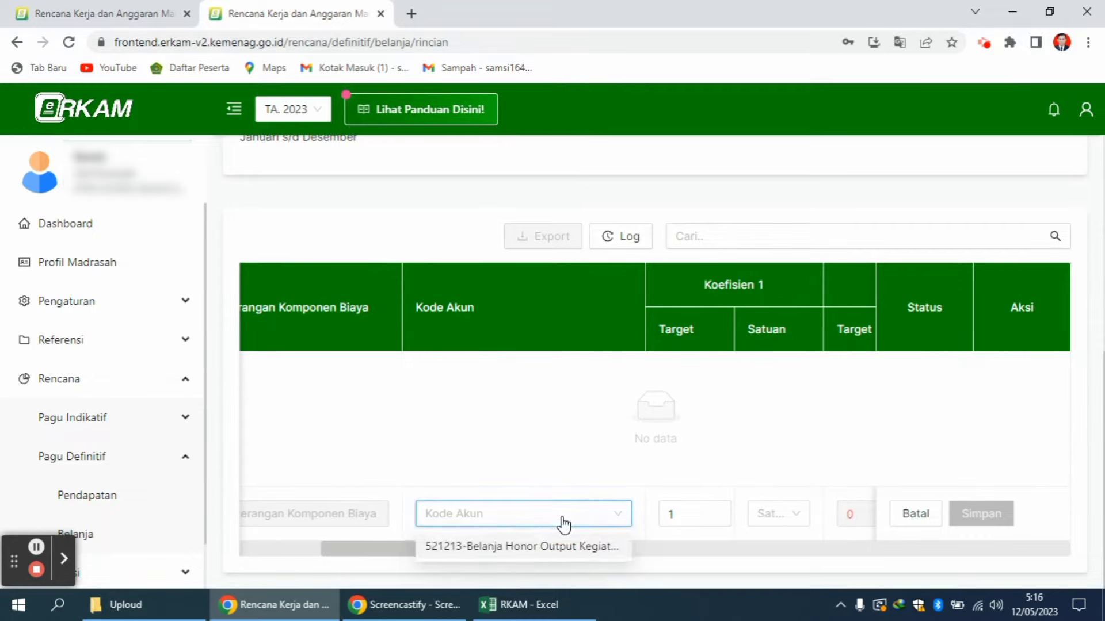
{"action": "left_click", "coordinate": [554, 550]}
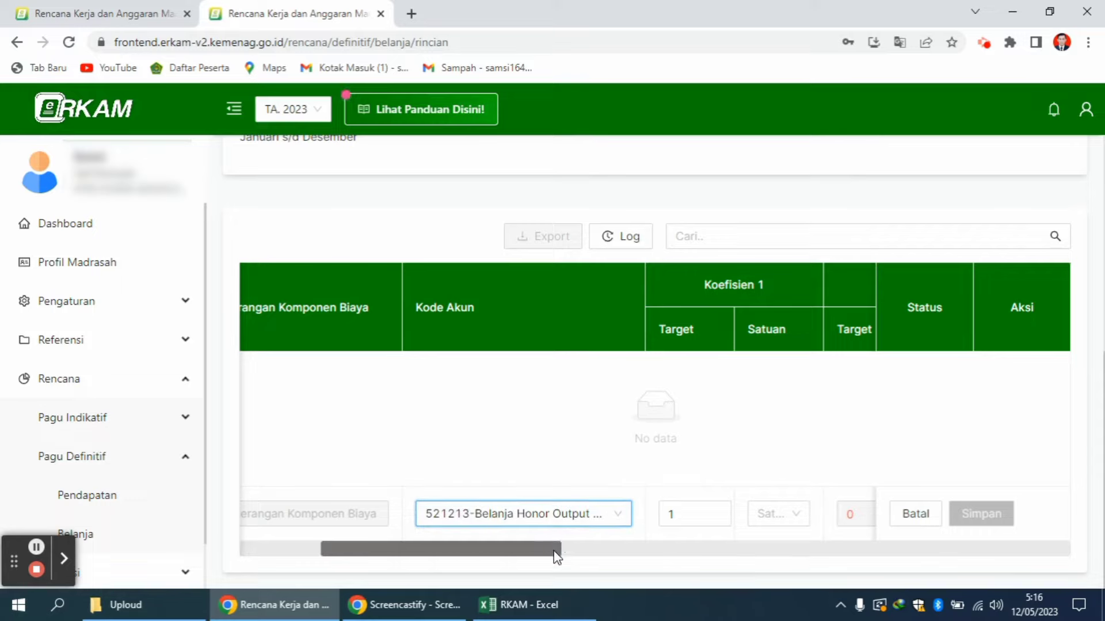
Set Koefisien 1 of the honor item to a target of 12 with bulan as its unit
{"action": "left_click_drag", "start_coordinate": [519, 550], "coordinate": [600, 568]}
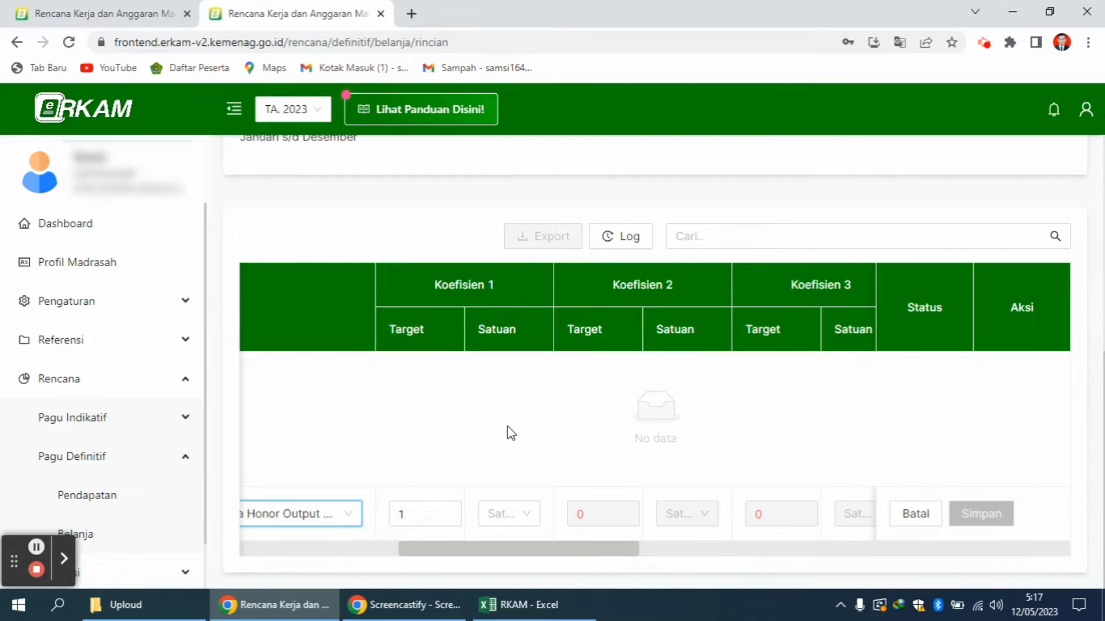
{"action": "left_click", "coordinate": [507, 515]}
{"action": "type", "text": "bu"}
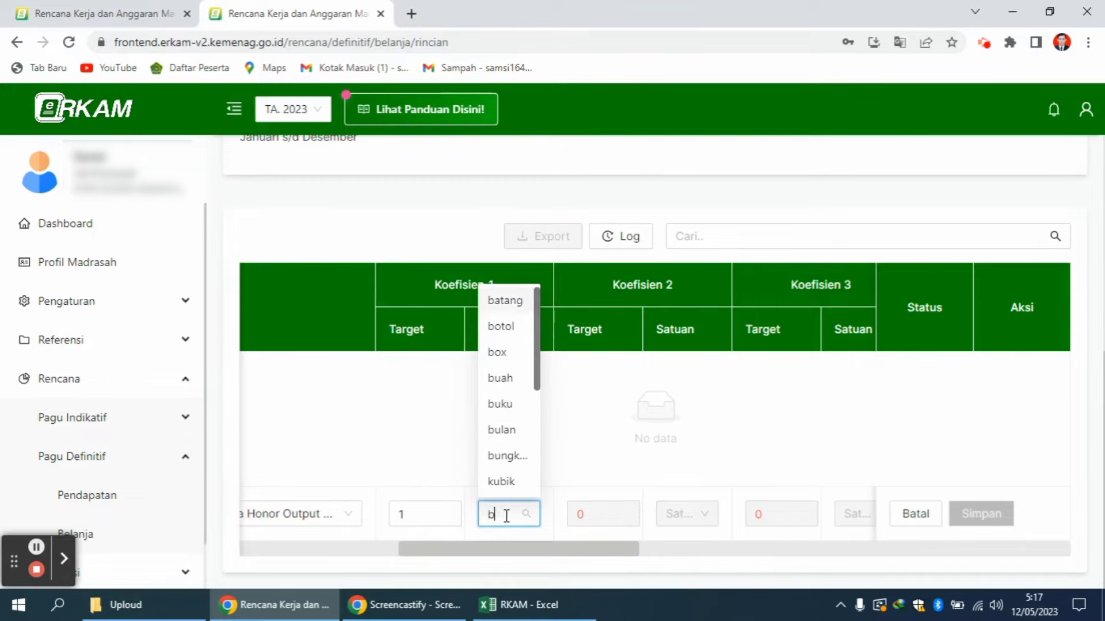
{"action": "left_click", "coordinate": [507, 433]}
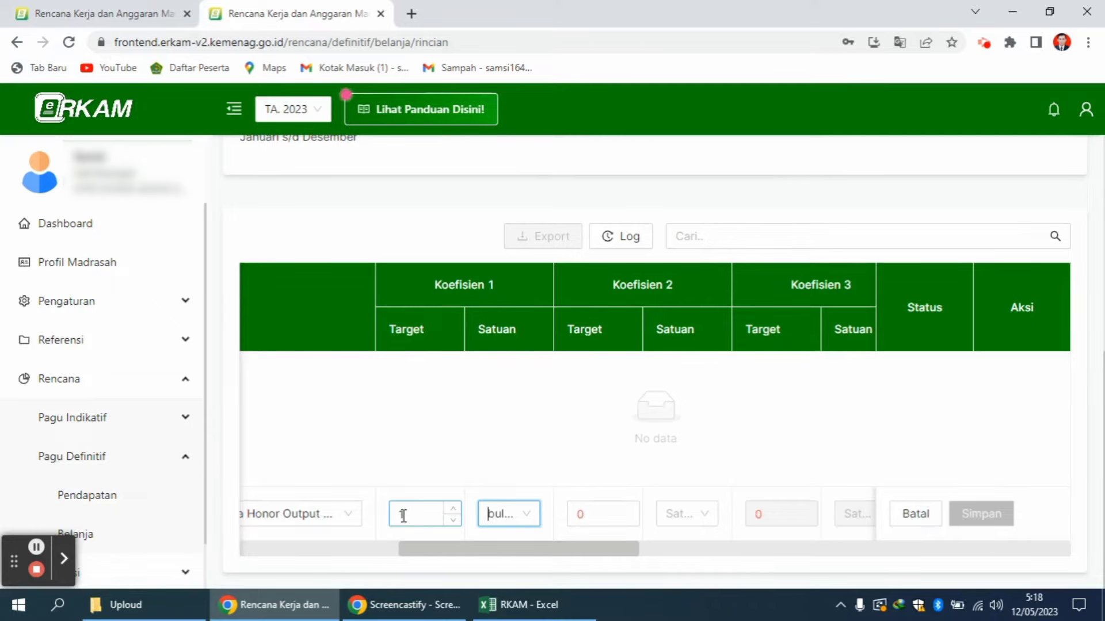
{"action": "left_click", "coordinate": [404, 516]}
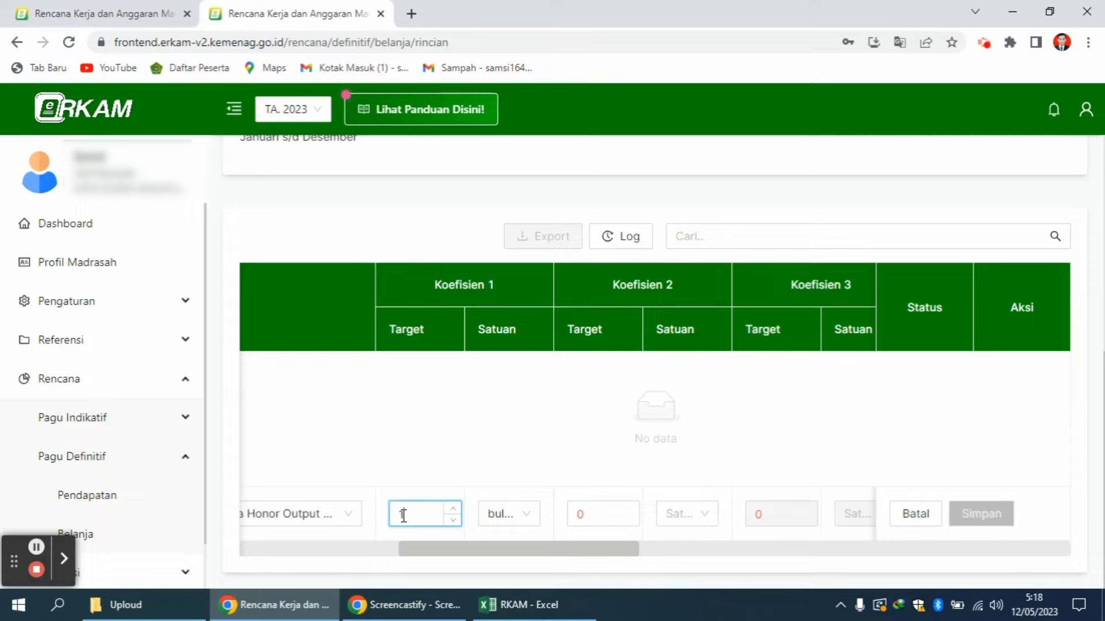
{"action": "type", "text": "2"}
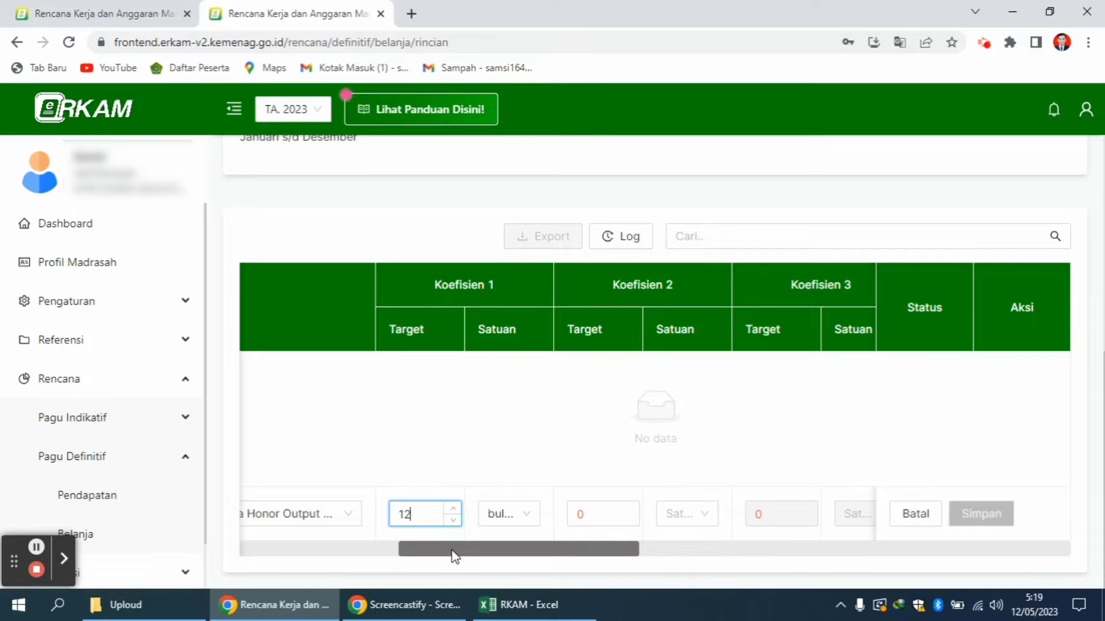
Set the honor item's PPN option to Tidak ada PPN
{"action": "left_click_drag", "start_coordinate": [454, 556], "coordinate": [666, 573]}
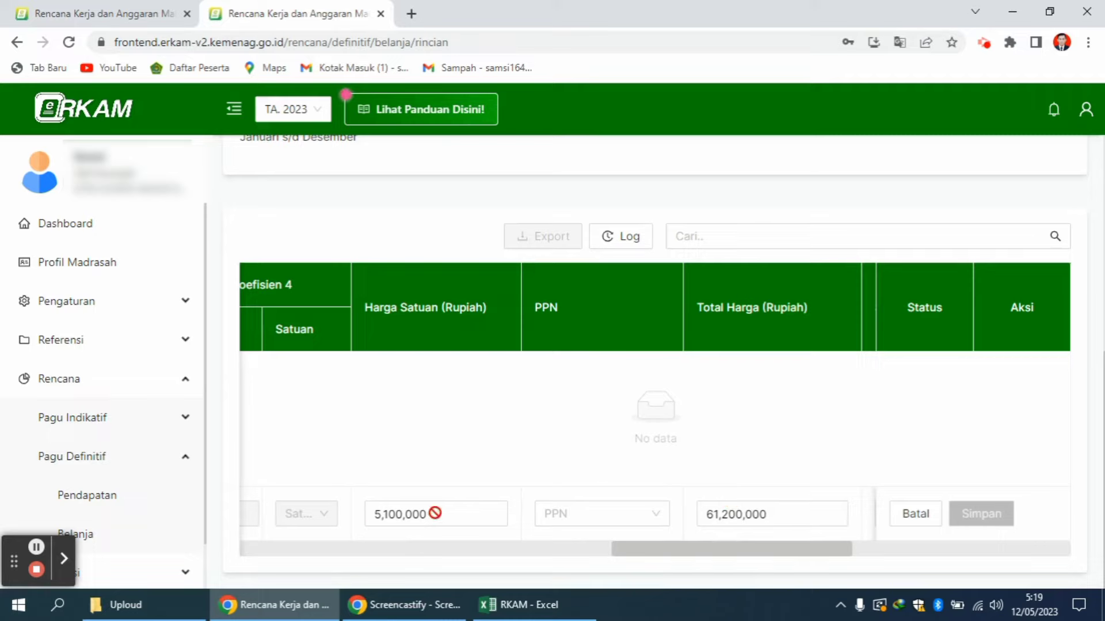
{"action": "left_click", "coordinate": [606, 526]}
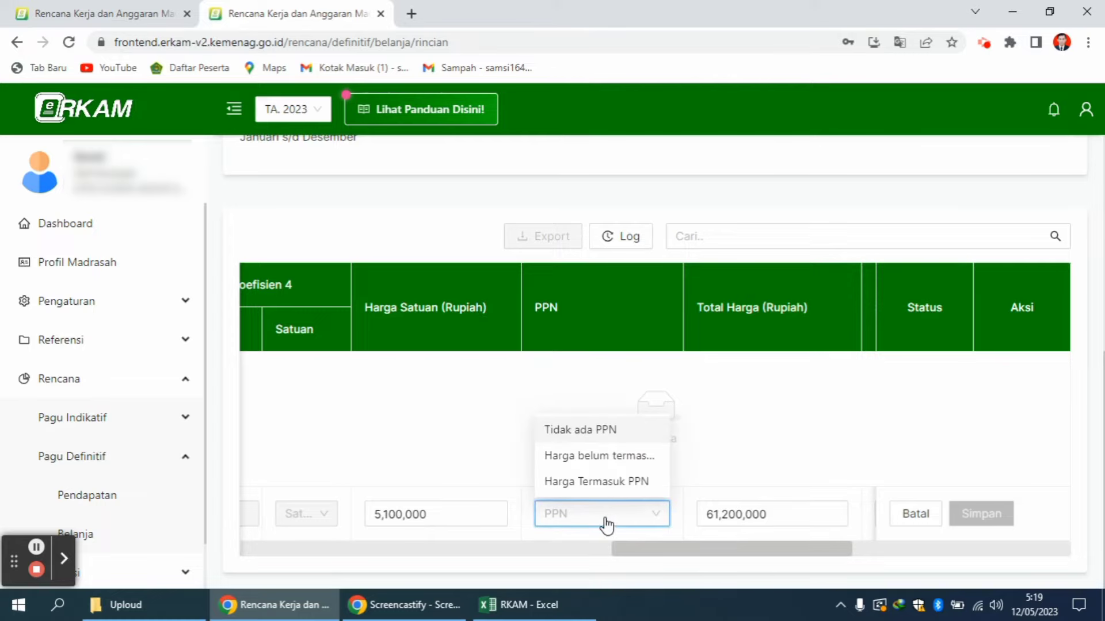
{"action": "left_click", "coordinate": [576, 431]}
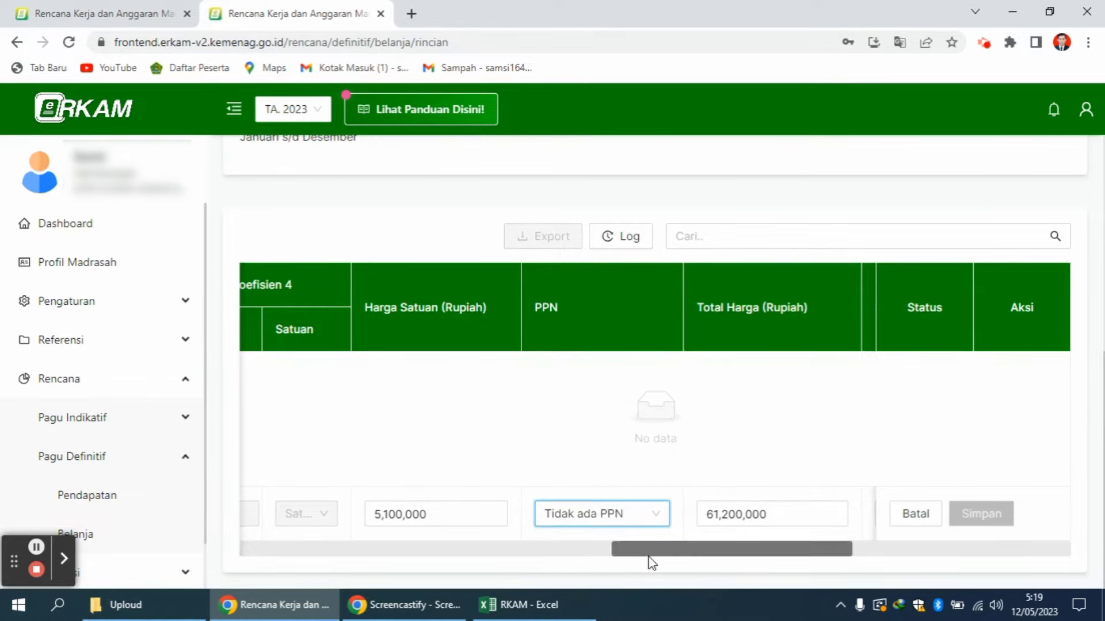
Add APBN - BOS Tahap 1 as the item's first funding source with an allocated quantity of 6
{"action": "left_click_drag", "start_coordinate": [644, 561], "coordinate": [731, 563]}
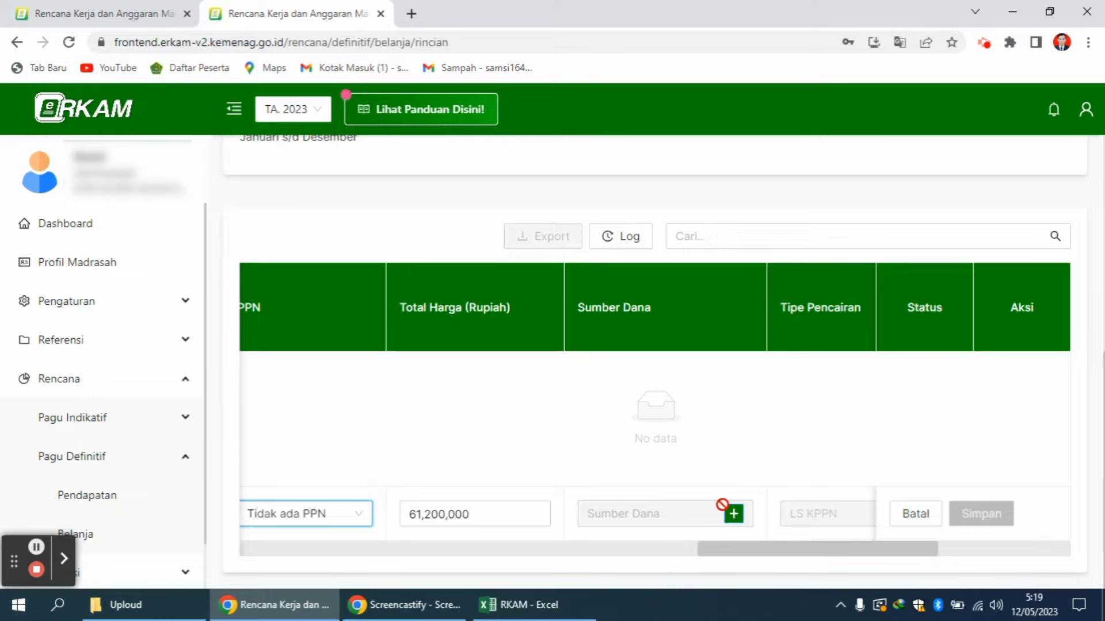
{"action": "left_click", "coordinate": [736, 520]}
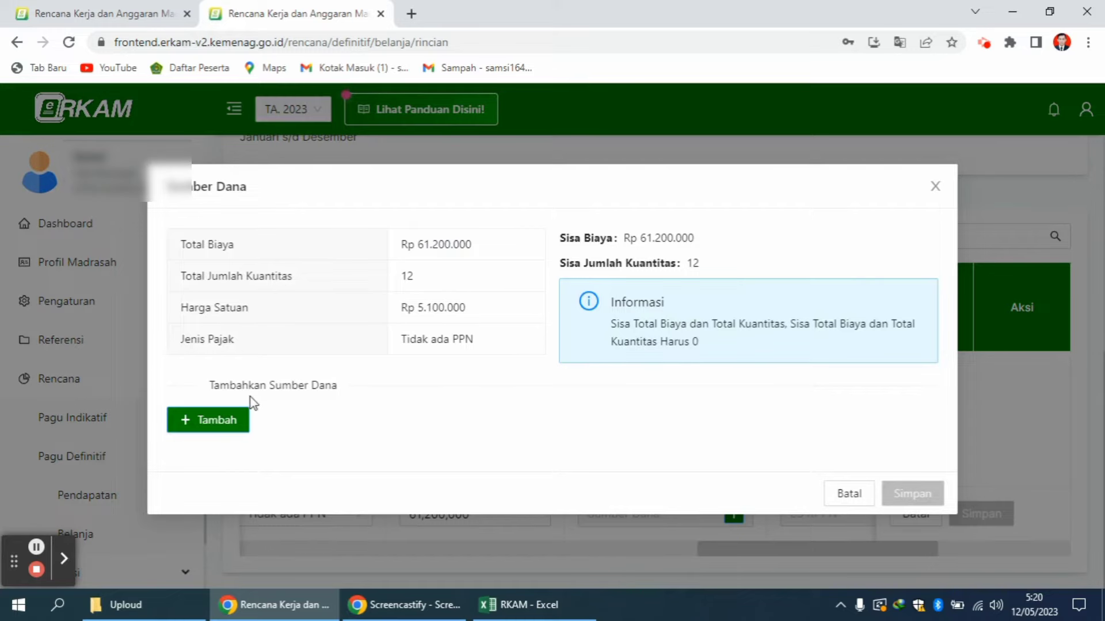
{"action": "left_click", "coordinate": [217, 423]}
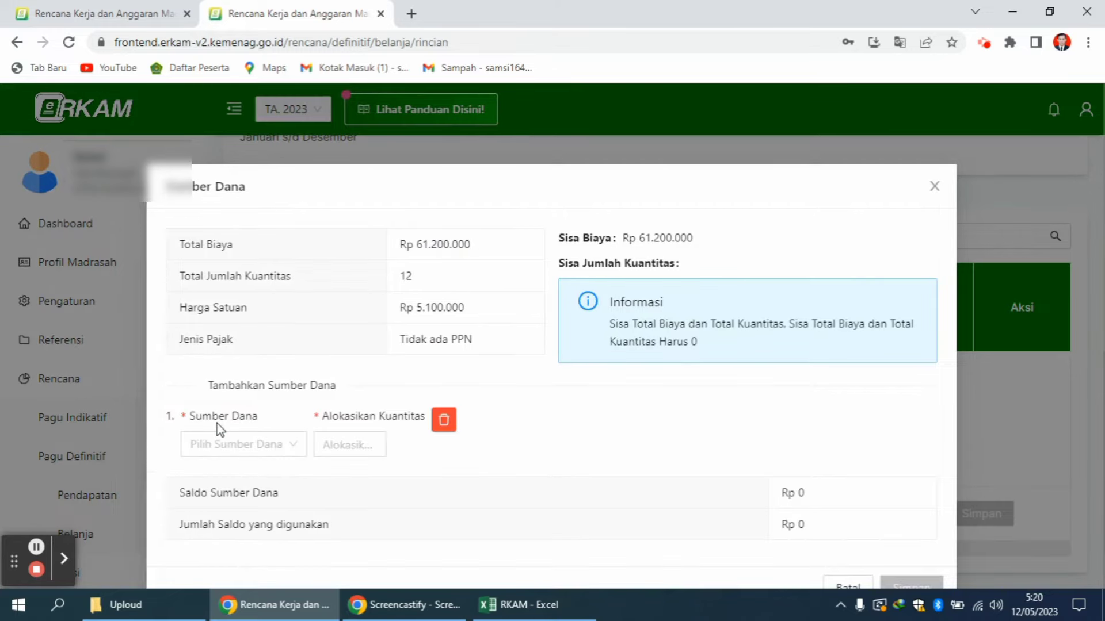
{"action": "left_click", "coordinate": [235, 449]}
{"action": "left_click", "coordinate": [236, 475]}
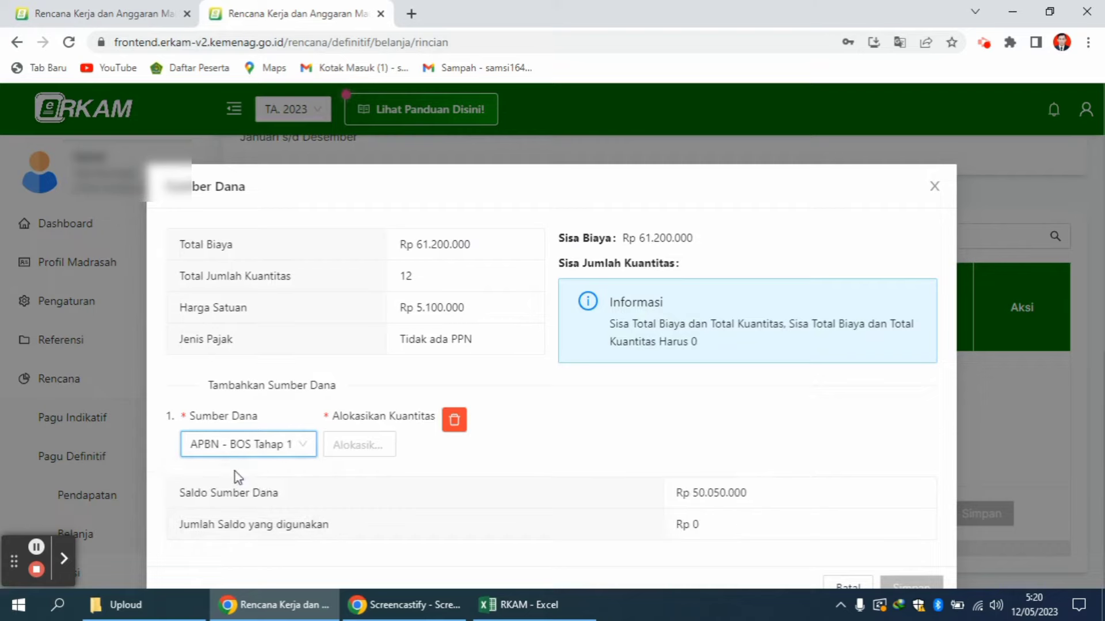
{"action": "left_click", "coordinate": [377, 439]}
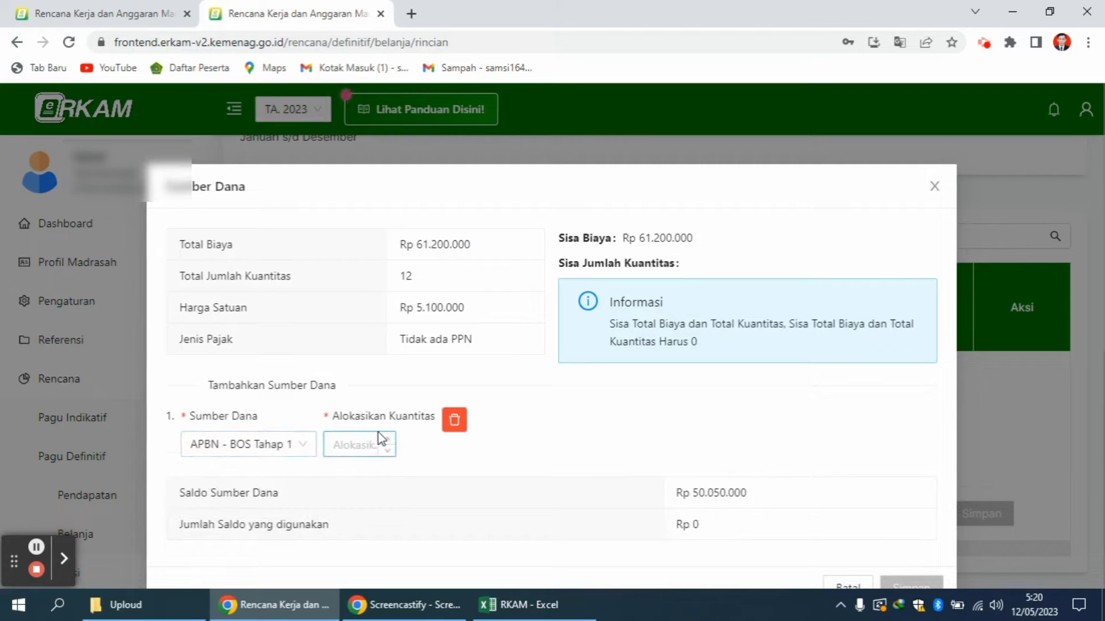
{"action": "type", "text": "6"}
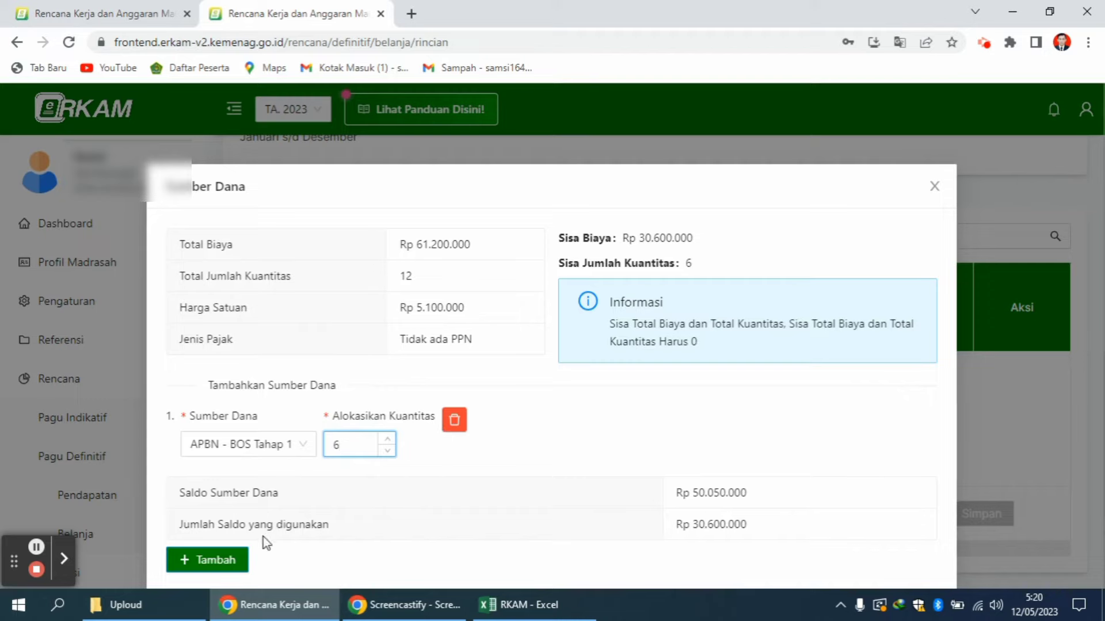
Add APBN - BOS Tahap 2 as the second funding source with an allocated quantity of 6
{"action": "left_click", "coordinate": [224, 561]}
{"action": "scroll", "coordinate": [794, 427], "scroll_direction": "down", "scroll_amount": 3}
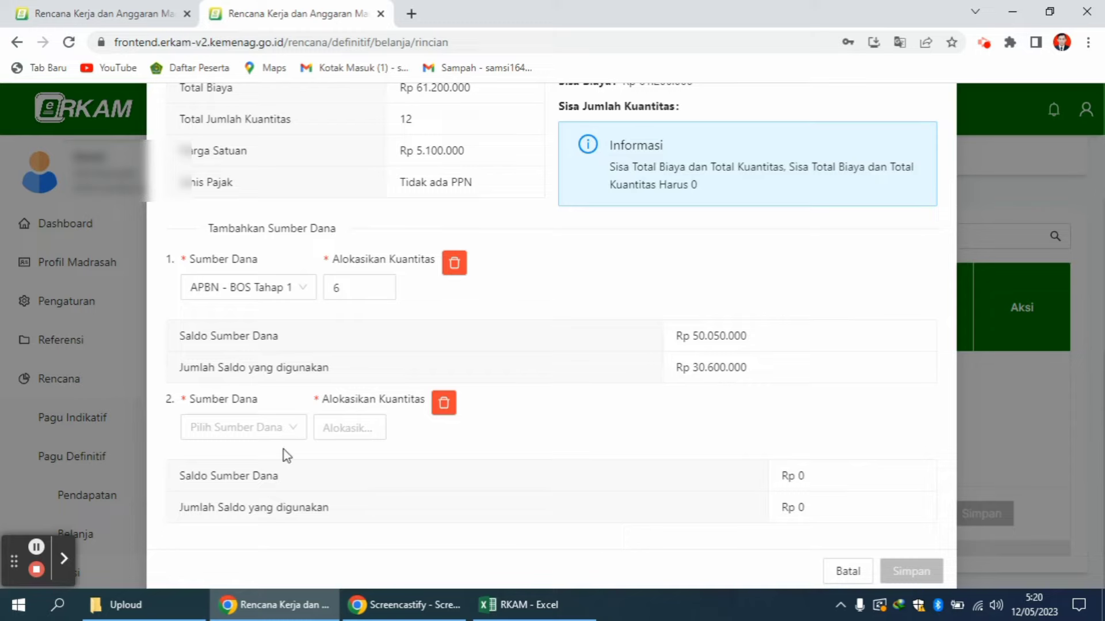
{"action": "left_click", "coordinate": [249, 432]}
{"action": "left_click", "coordinate": [251, 461]}
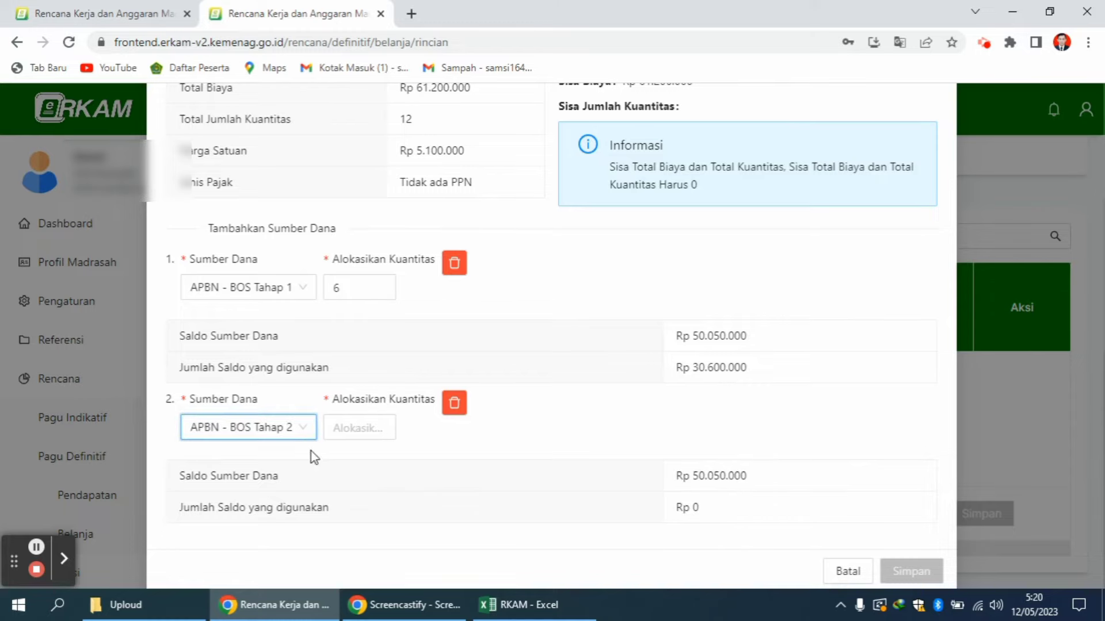
{"action": "left_click", "coordinate": [337, 430]}
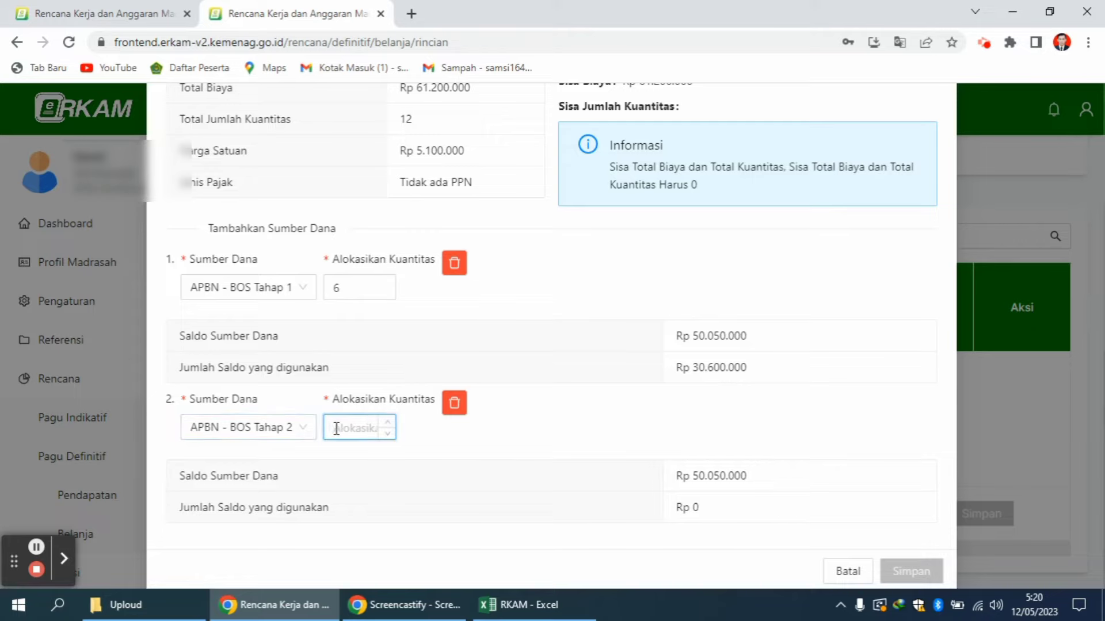
{"action": "type", "text": "6"}
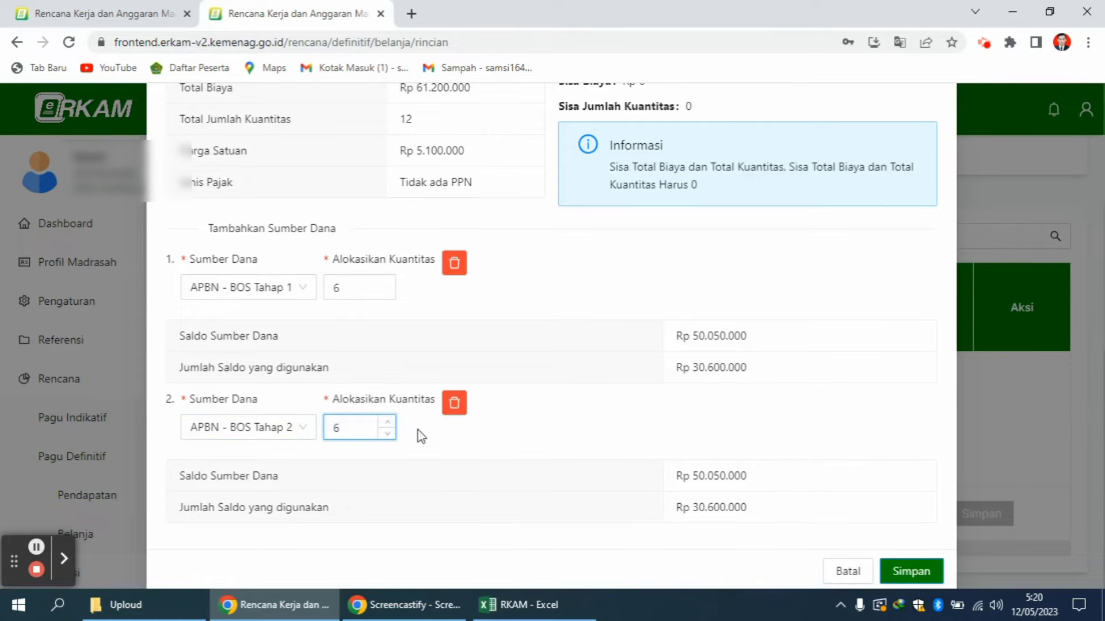
{"action": "left_click", "coordinate": [1100, 370]}
{"action": "left_click_drag", "start_coordinate": [1100, 370], "coordinate": [1102, 427]}
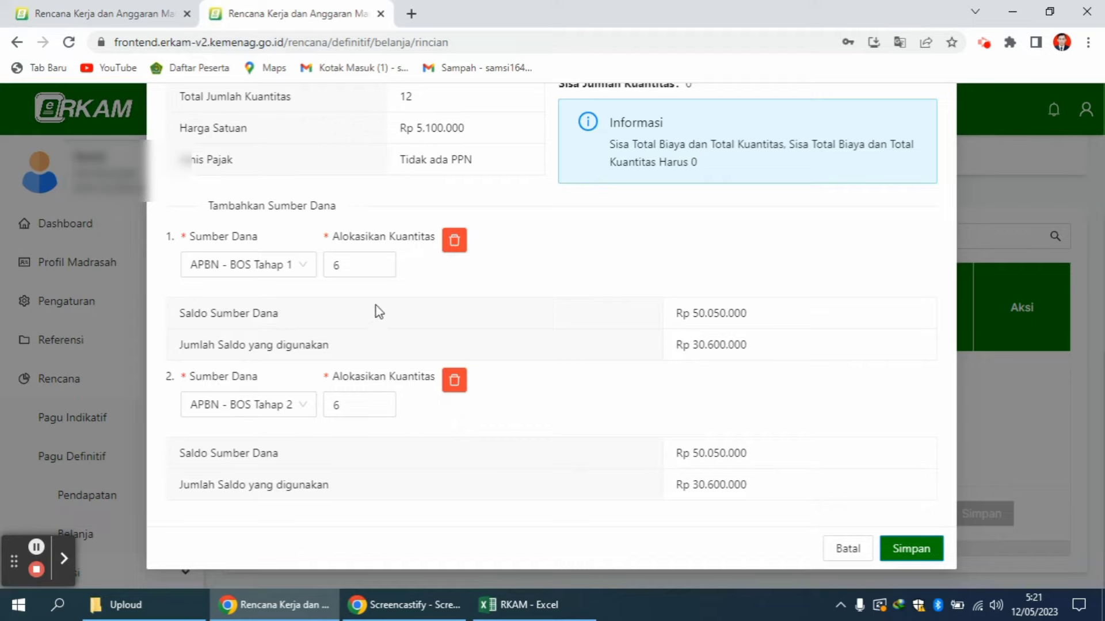
Check the BOS Tahap 1 and BOS Tahap 2 quantity allocations and save the honor item's funding sources
{"action": "left_click", "coordinate": [345, 266]}
{"action": "left_click", "coordinate": [361, 313]}
{"action": "left_click", "coordinate": [335, 409]}
{"action": "left_click", "coordinate": [588, 392]}
{"action": "left_click", "coordinate": [921, 549]}
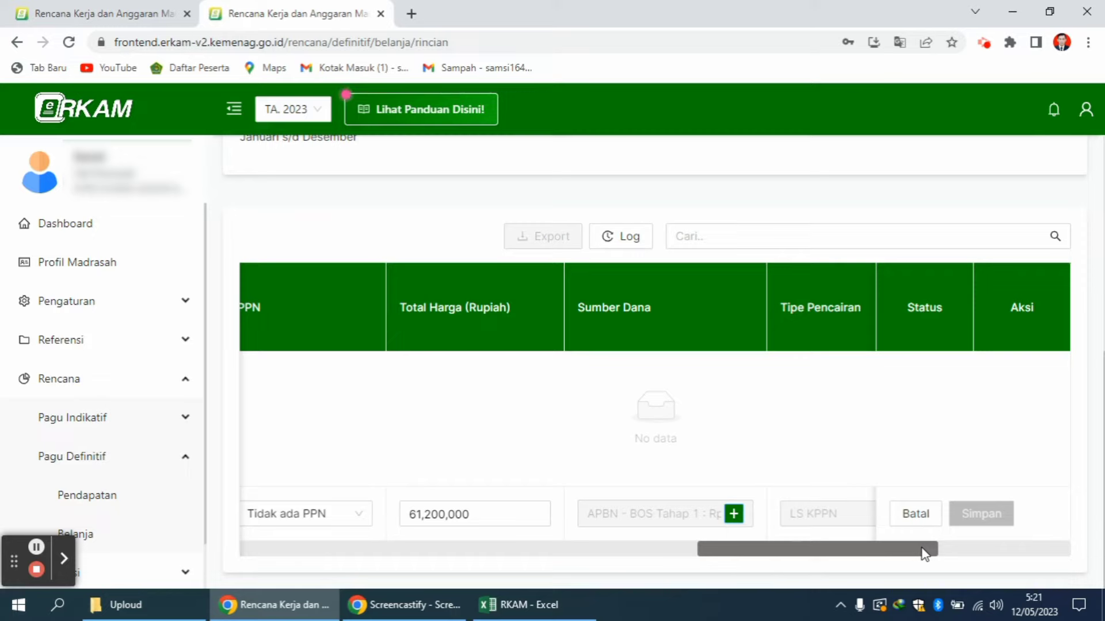
Open the honor item's monthly cash budget (AKB) and set Januari, Februari and Maret to 1 each
{"action": "left_click_drag", "start_coordinate": [923, 553], "coordinate": [947, 555]}
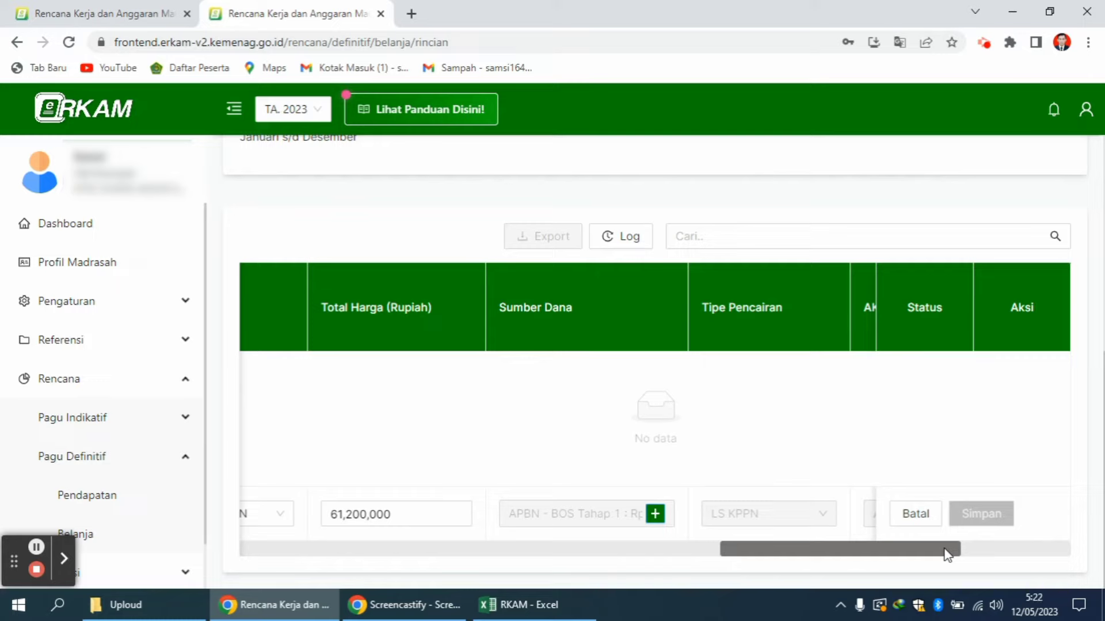
{"action": "left_click_drag", "start_coordinate": [947, 552], "coordinate": [1025, 565]}
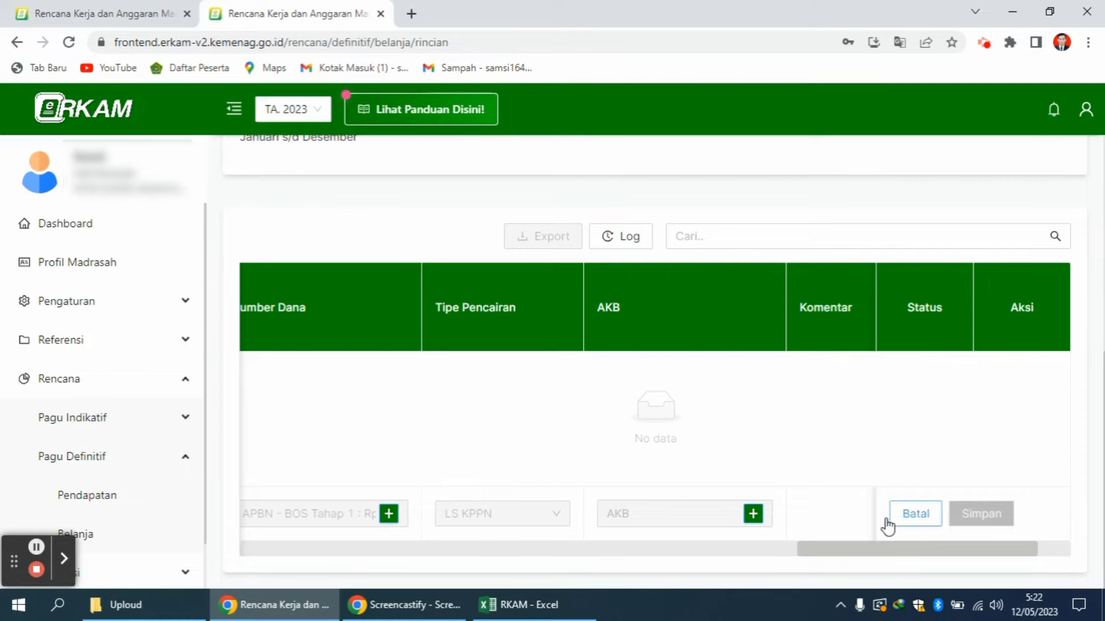
{"action": "left_click", "coordinate": [752, 519]}
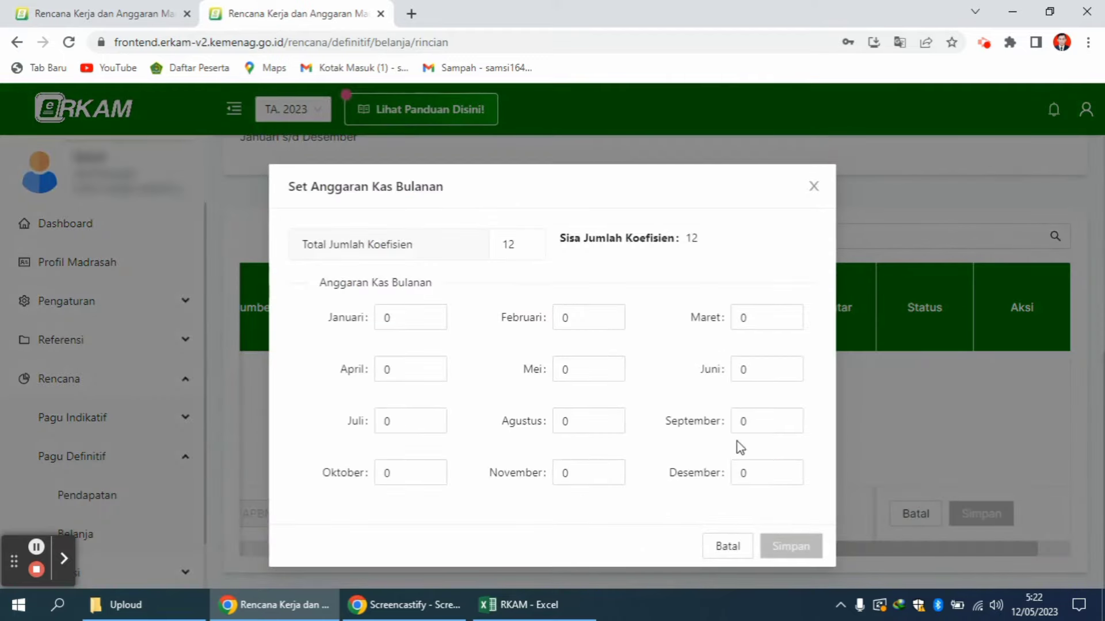
{"action": "left_click", "coordinate": [403, 313]}
{"action": "key", "text": "BackSpace"}
{"action": "type", "text": "1"}
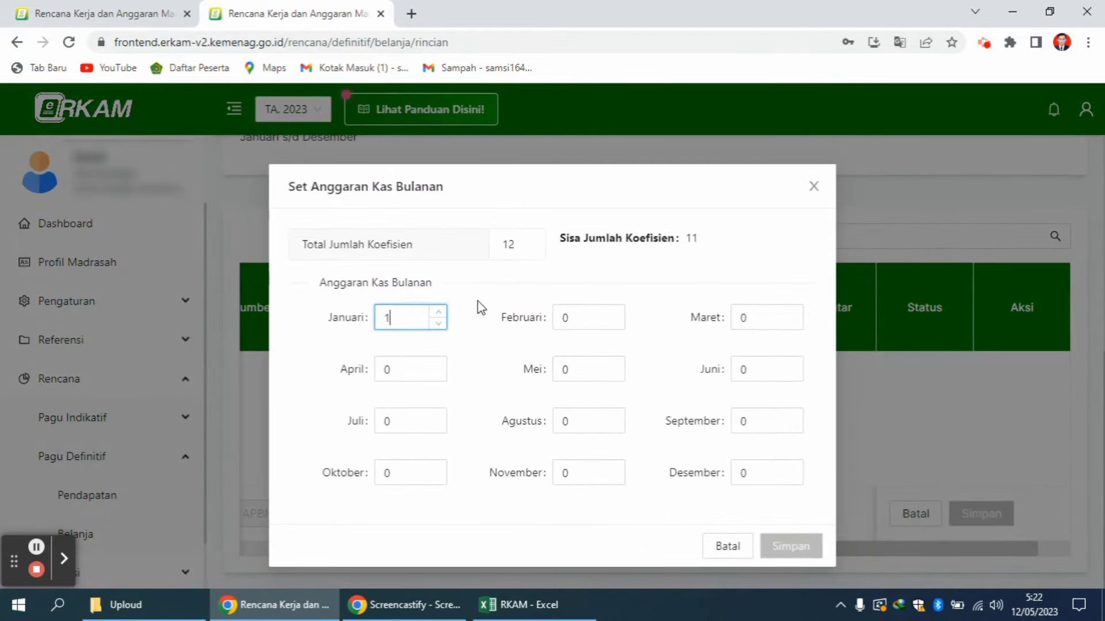
{"action": "left_click", "coordinate": [582, 320]}
{"action": "key", "text": "BackSpace"}
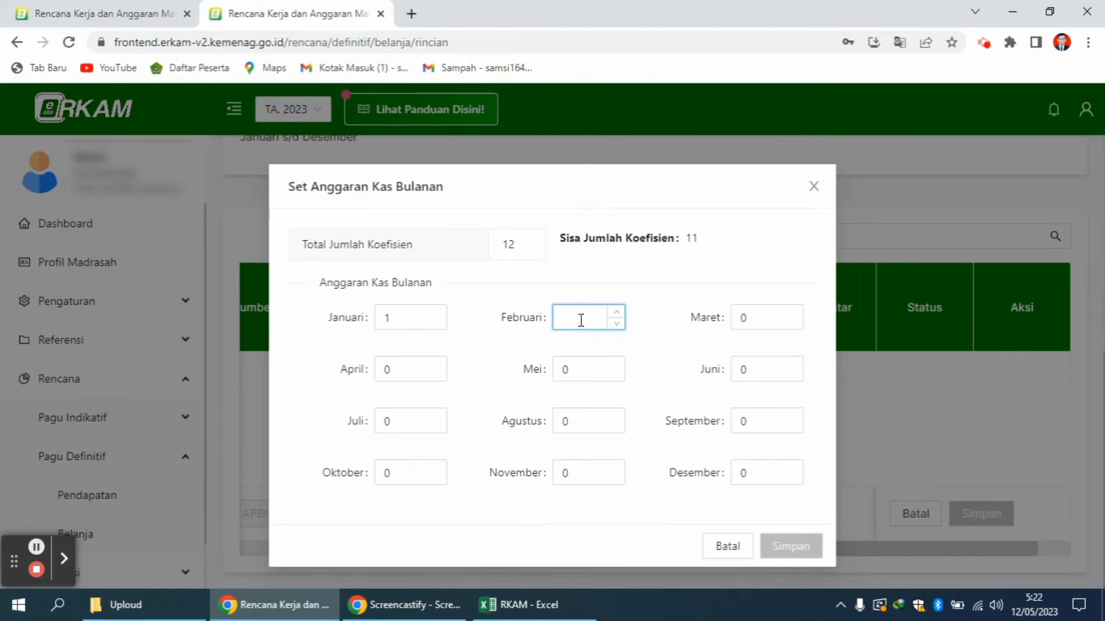
{"action": "type", "text": "1"}
{"action": "left_click", "coordinate": [764, 317]}
{"action": "key", "text": "BackSpace"}
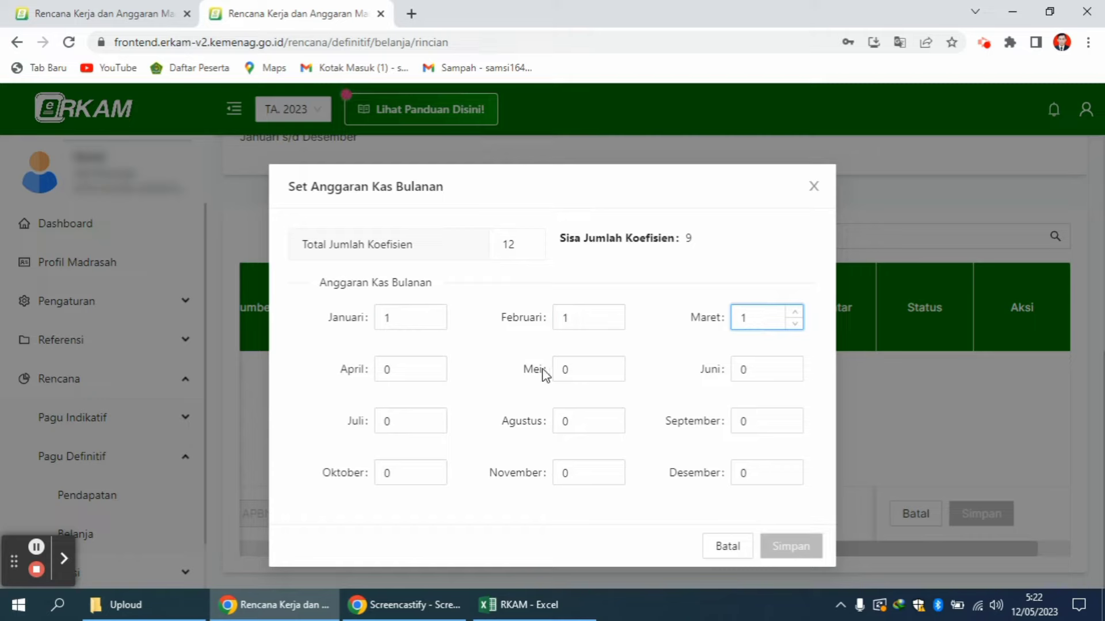
Set each month from April through Desember to 1 in the monthly cash budget and save it
{"action": "left_click", "coordinate": [396, 367]}
{"action": "type", "text": "1"}
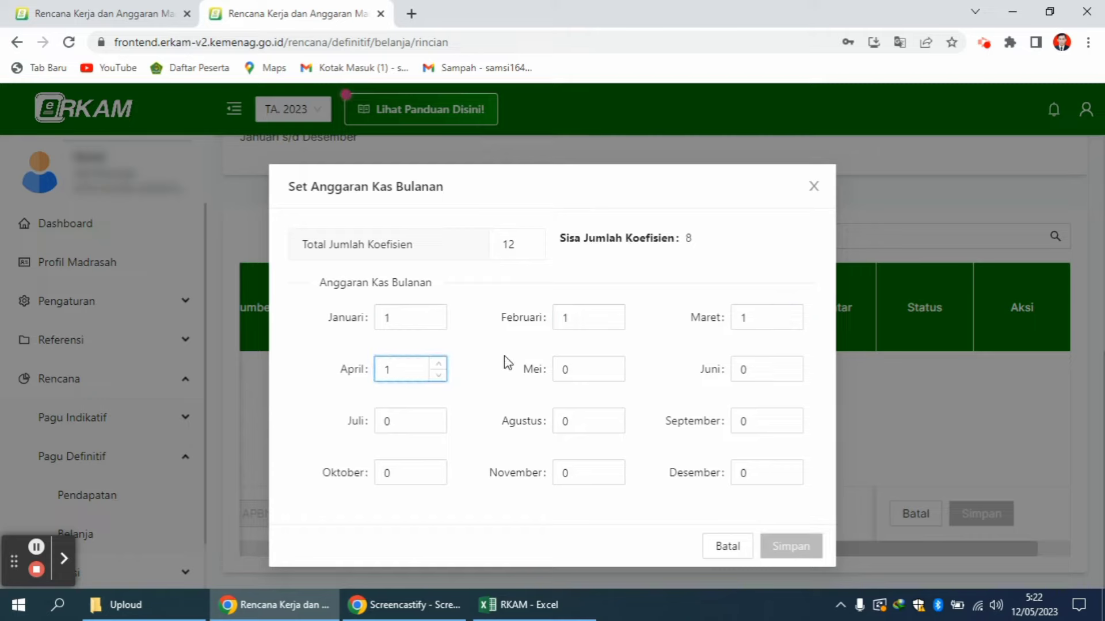
{"action": "left_click", "coordinate": [587, 372]}
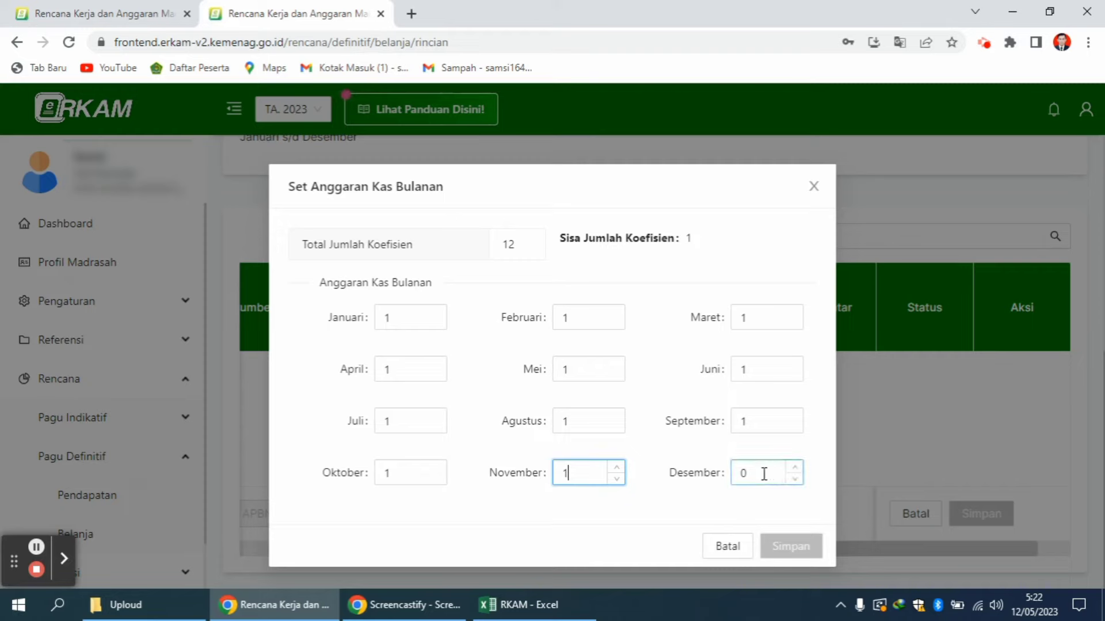
{"action": "left_click", "coordinate": [764, 473]}
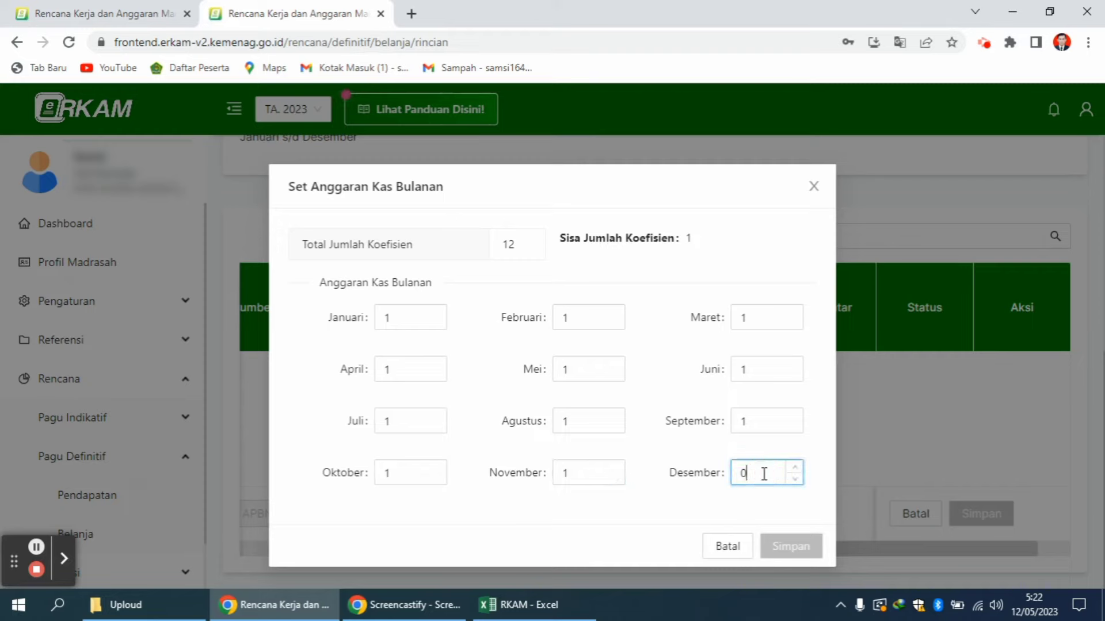
{"action": "type", "text": "1"}
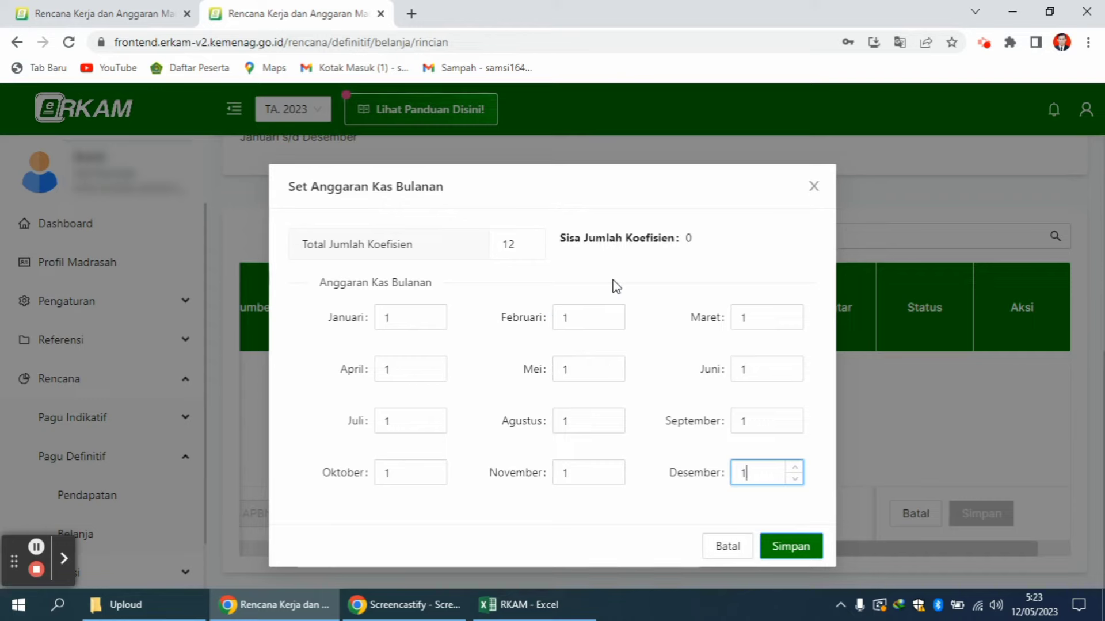
{"action": "left_click", "coordinate": [656, 265]}
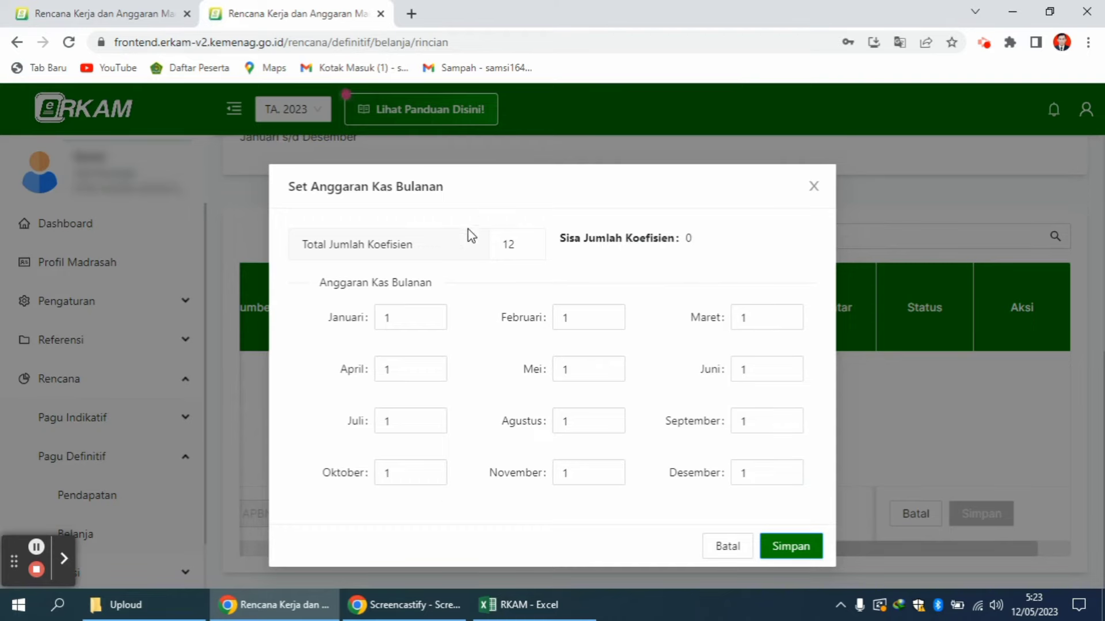
{"action": "left_click", "coordinate": [786, 550]}
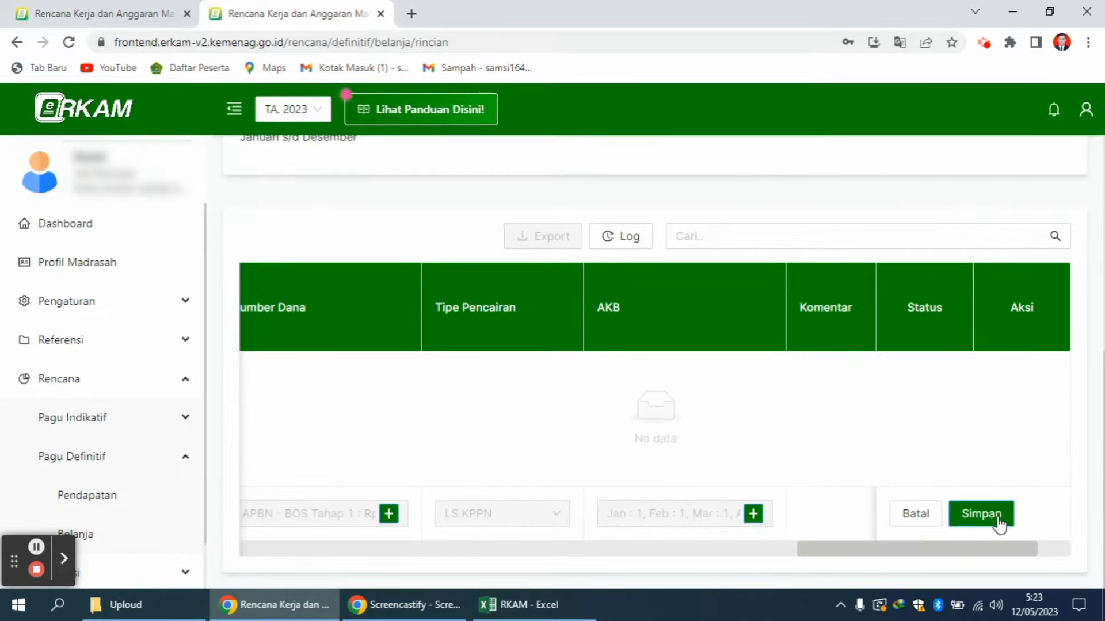
Save the completed honor item to the expenditure detail and review its row in the table
{"action": "left_click", "coordinate": [980, 520]}
{"action": "left_click", "coordinate": [983, 517]}
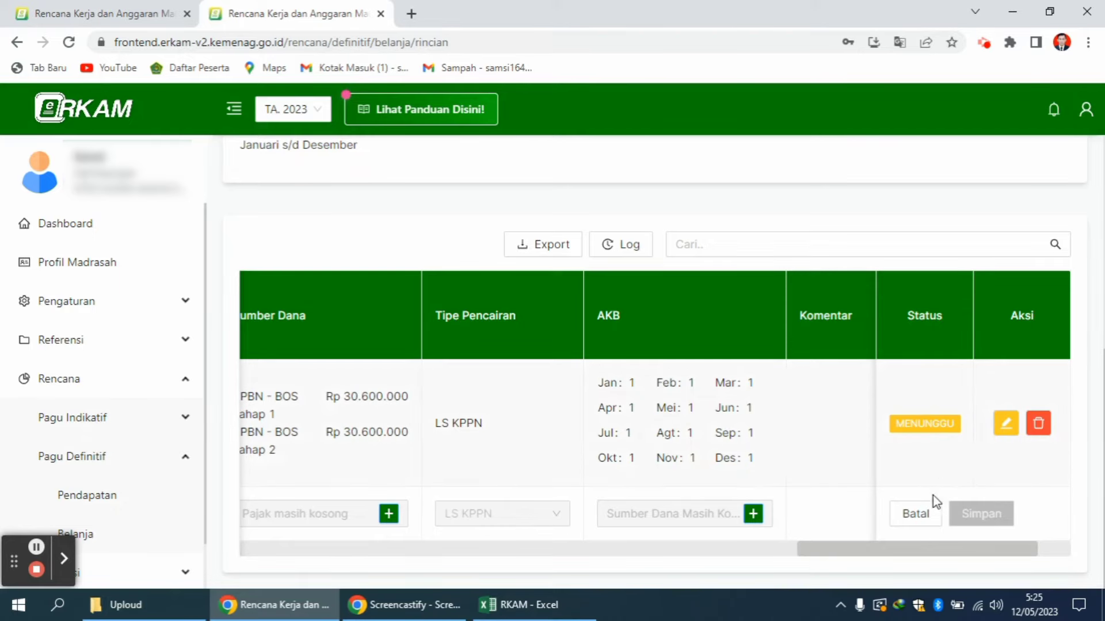
{"action": "left_click_drag", "start_coordinate": [889, 554], "coordinate": [932, 544]}
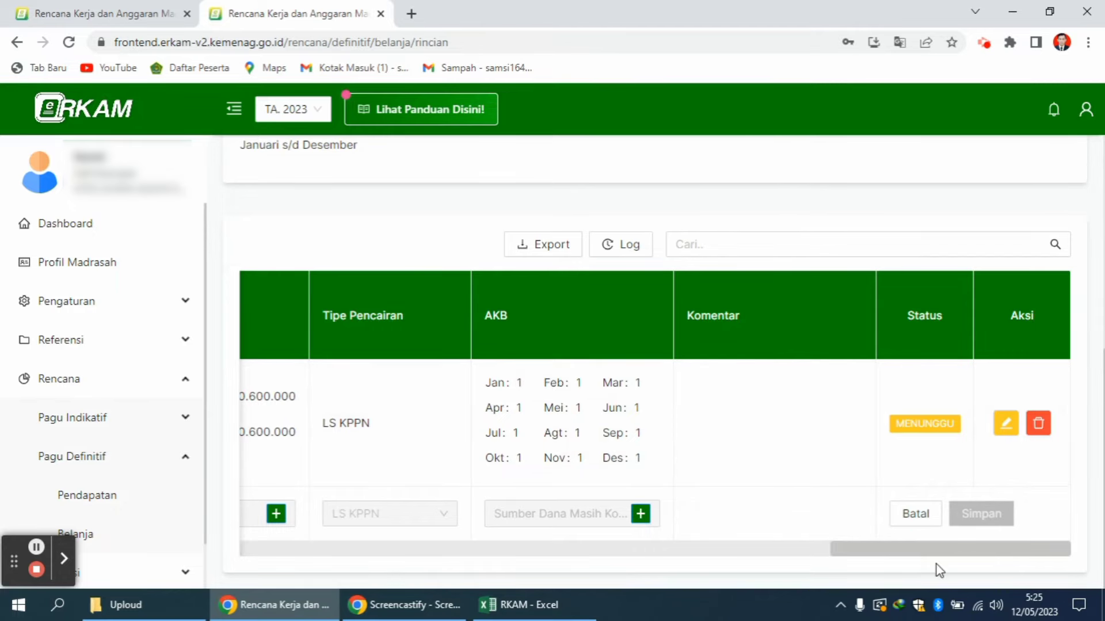
{"action": "left_click_drag", "start_coordinate": [921, 556], "coordinate": [320, 506]}
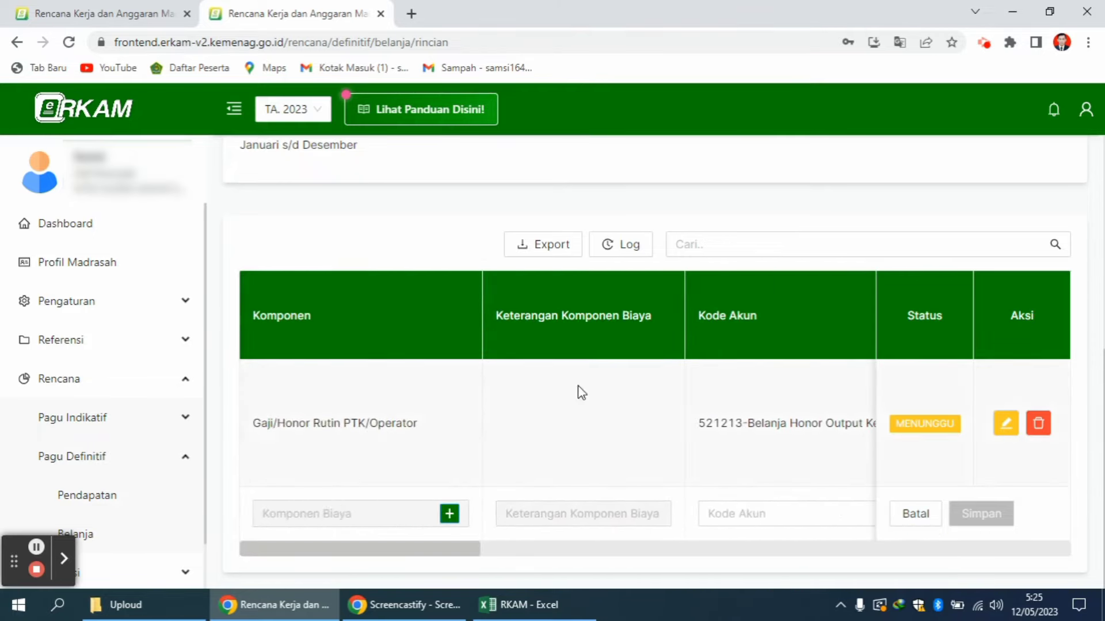
Return to the definitive Belanja list and open the details of the Penyediaan Beban Operasional Madrasah plan
{"action": "left_click_drag", "start_coordinate": [1100, 460], "coordinate": [1099, 287]}
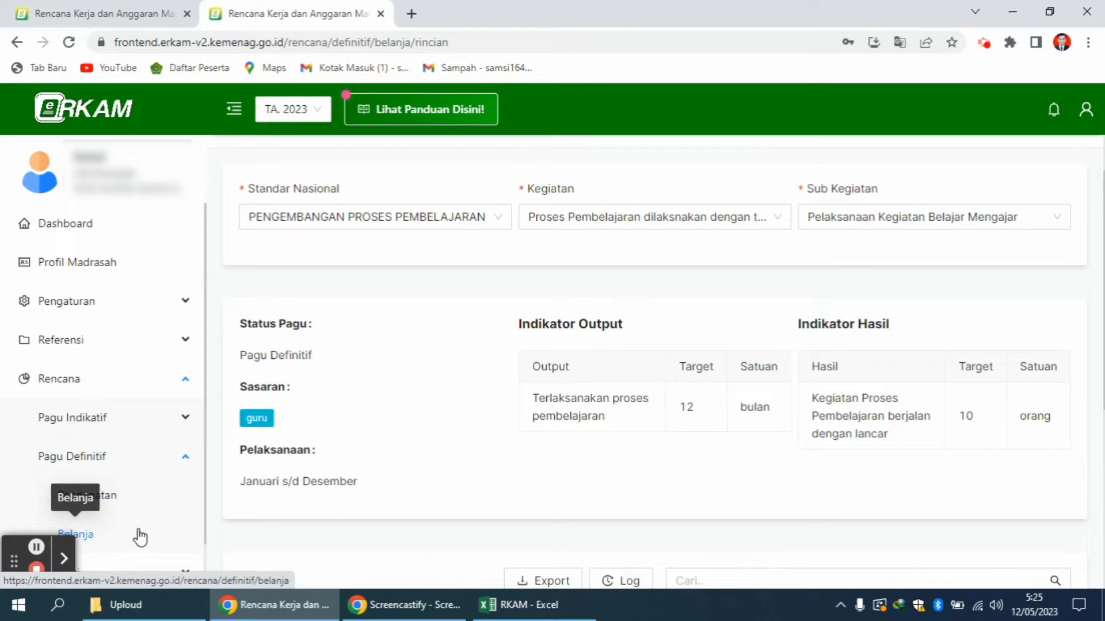
{"action": "left_click", "coordinate": [96, 535]}
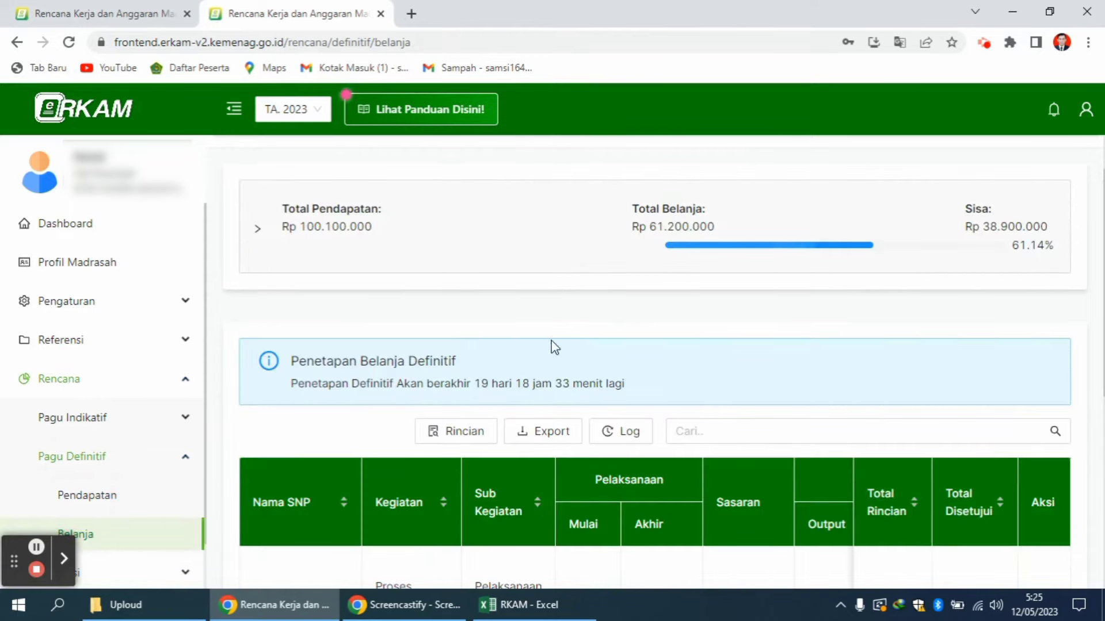
{"action": "left_click_drag", "start_coordinate": [1100, 276], "coordinate": [1099, 440]}
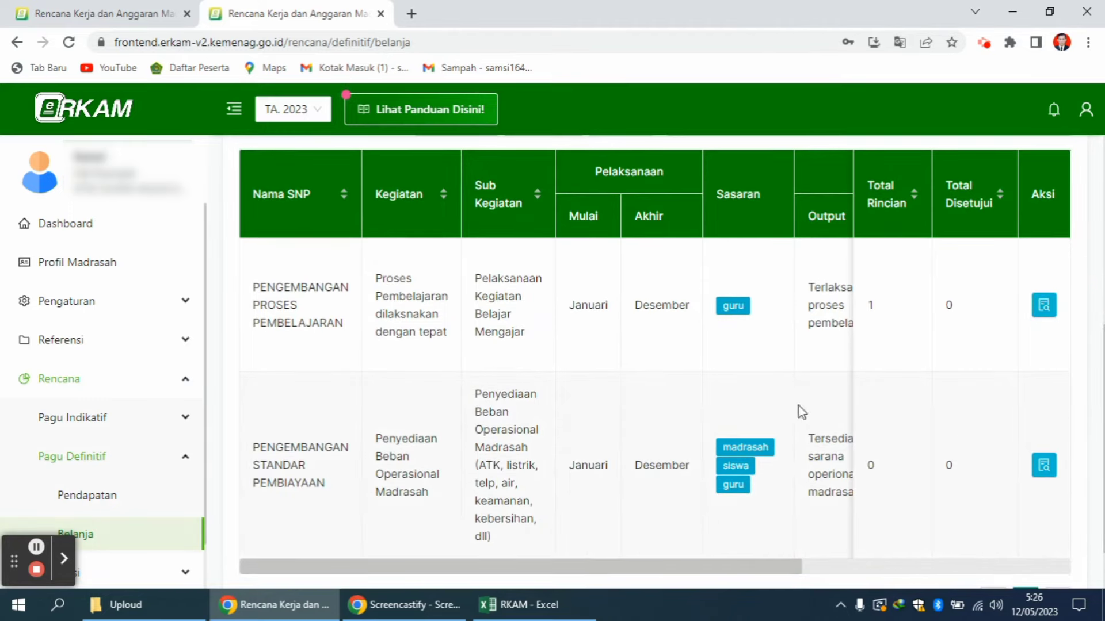
{"action": "left_click", "coordinate": [1043, 464]}
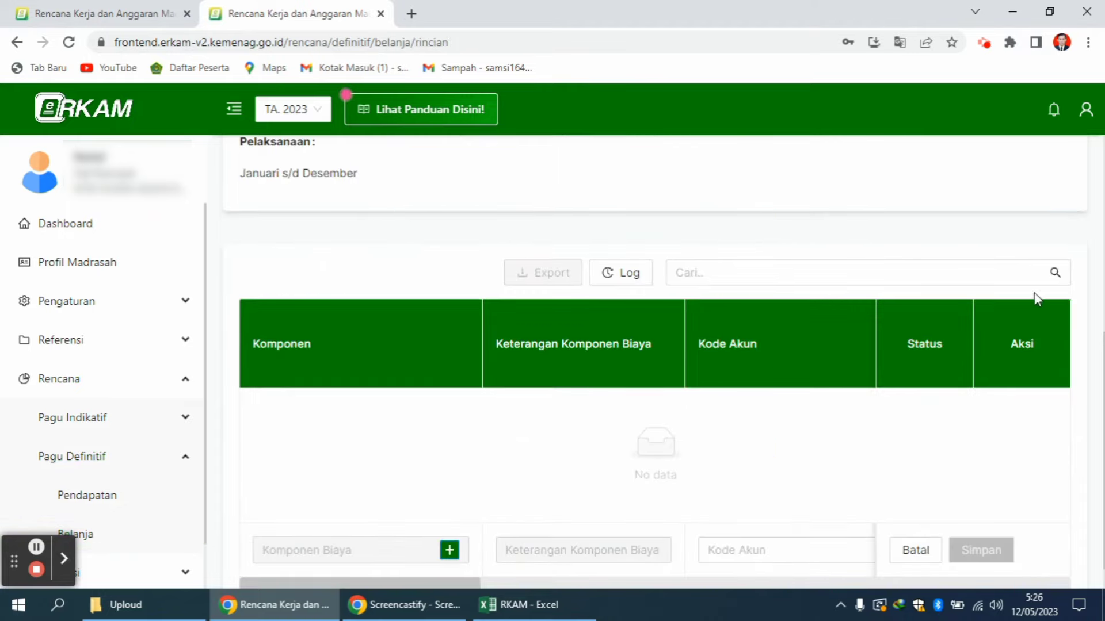
{"action": "left_click", "coordinate": [1098, 321]}
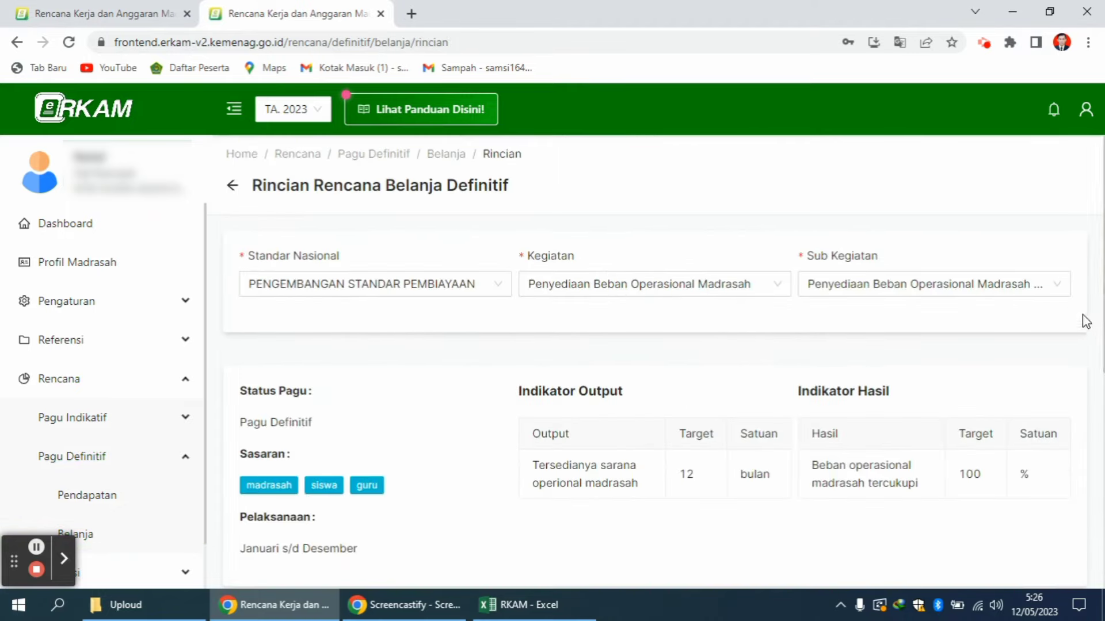
{"action": "left_click", "coordinate": [1100, 279]}
{"action": "scroll", "coordinate": [1072, 464], "scroll_direction": "down", "scroll_amount": 6}
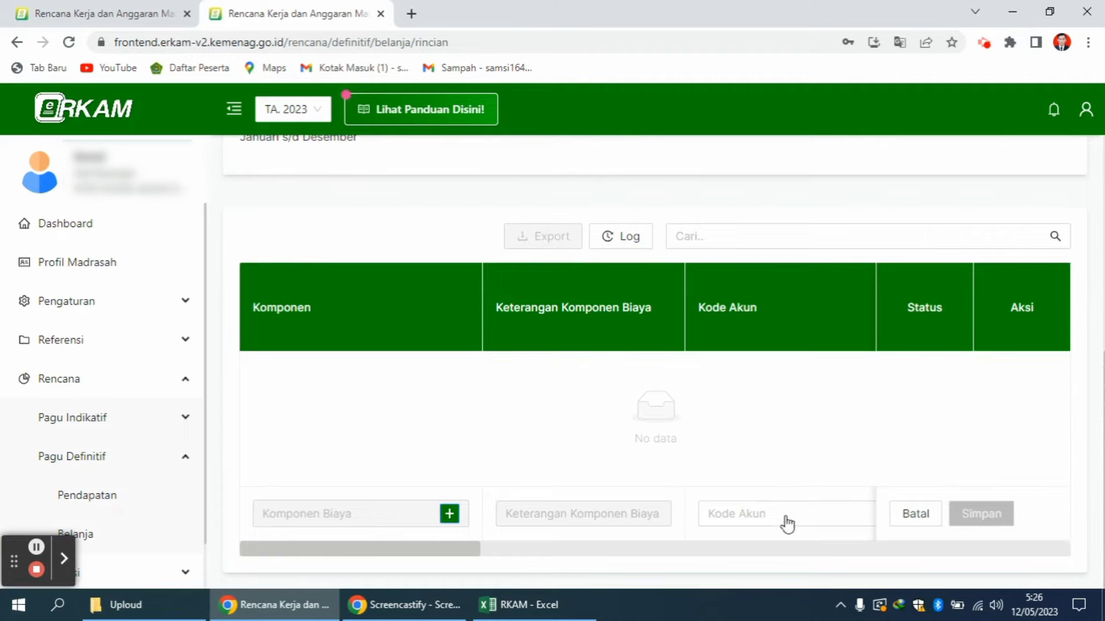
Start adding a cost component and filter the components to the category 9.2.2 - Internet Prabayar under Daya & Jasa
{"action": "left_click", "coordinate": [450, 513]}
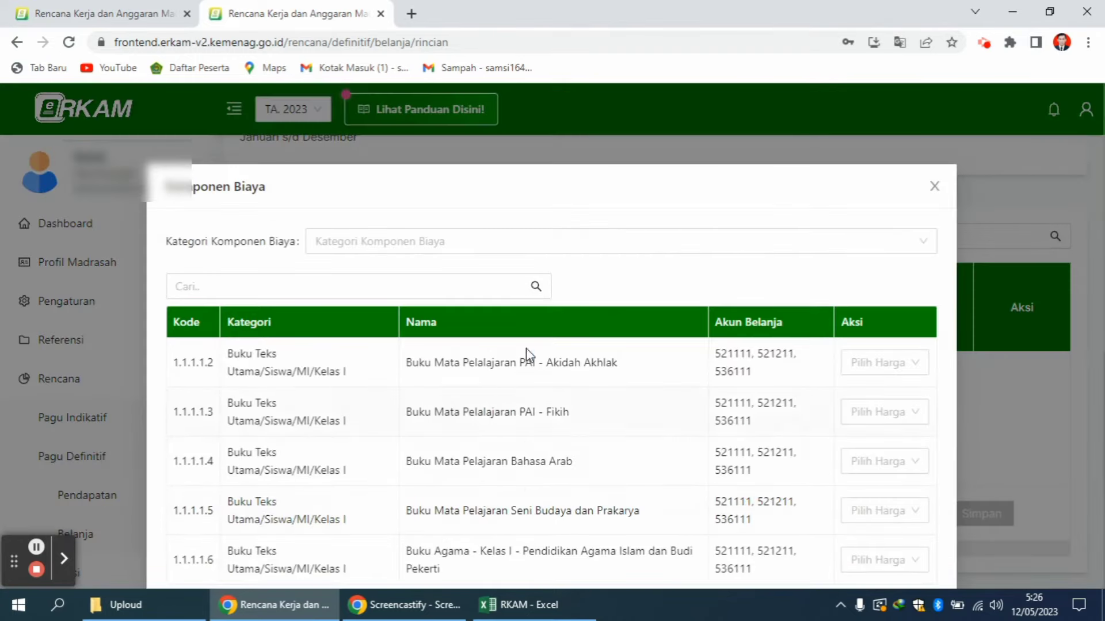
{"action": "left_click", "coordinate": [375, 241]}
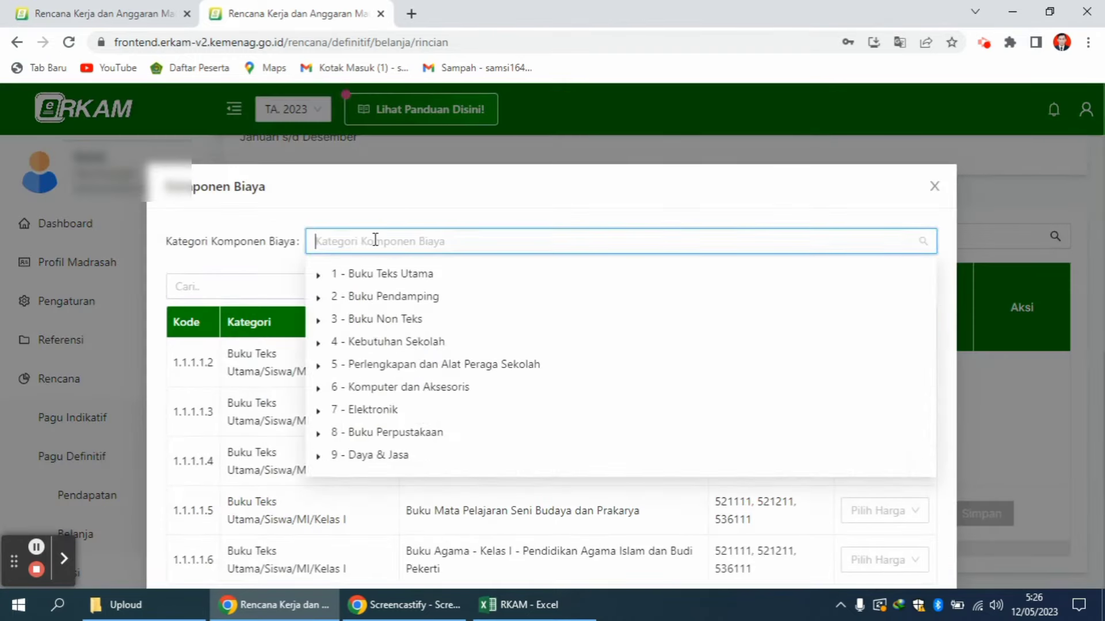
{"action": "left_click", "coordinate": [318, 456]}
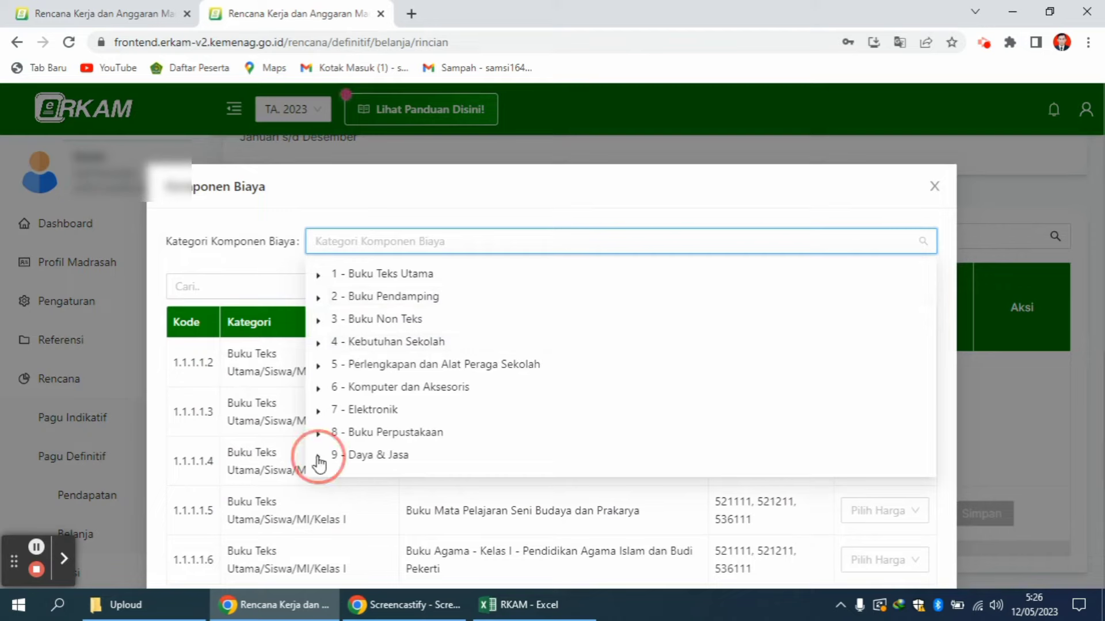
{"action": "left_click", "coordinate": [318, 458]}
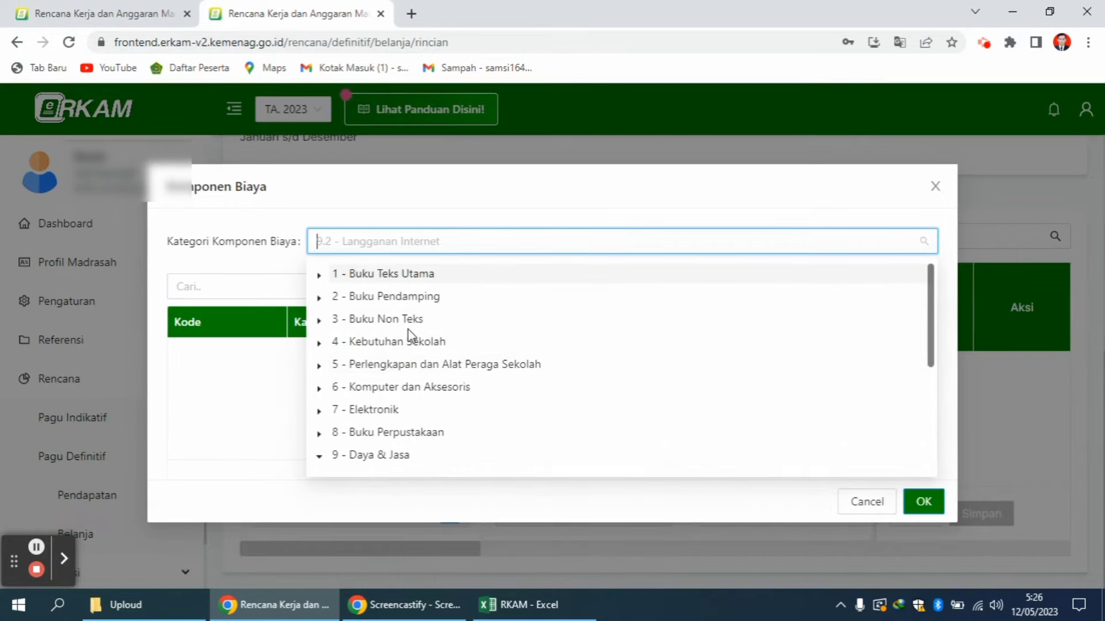
{"action": "scroll", "coordinate": [409, 329], "scroll_direction": "down", "scroll_amount": 2}
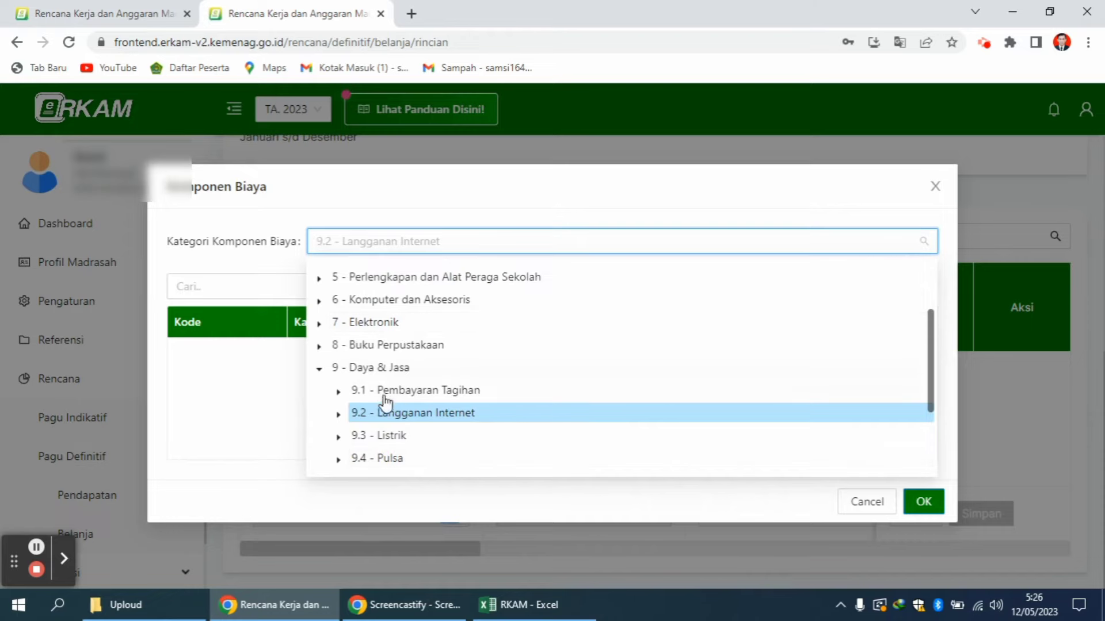
{"action": "scroll", "coordinate": [364, 414], "scroll_direction": "up", "scroll_amount": 2}
{"action": "scroll", "coordinate": [364, 413], "scroll_direction": "down", "scroll_amount": 3}
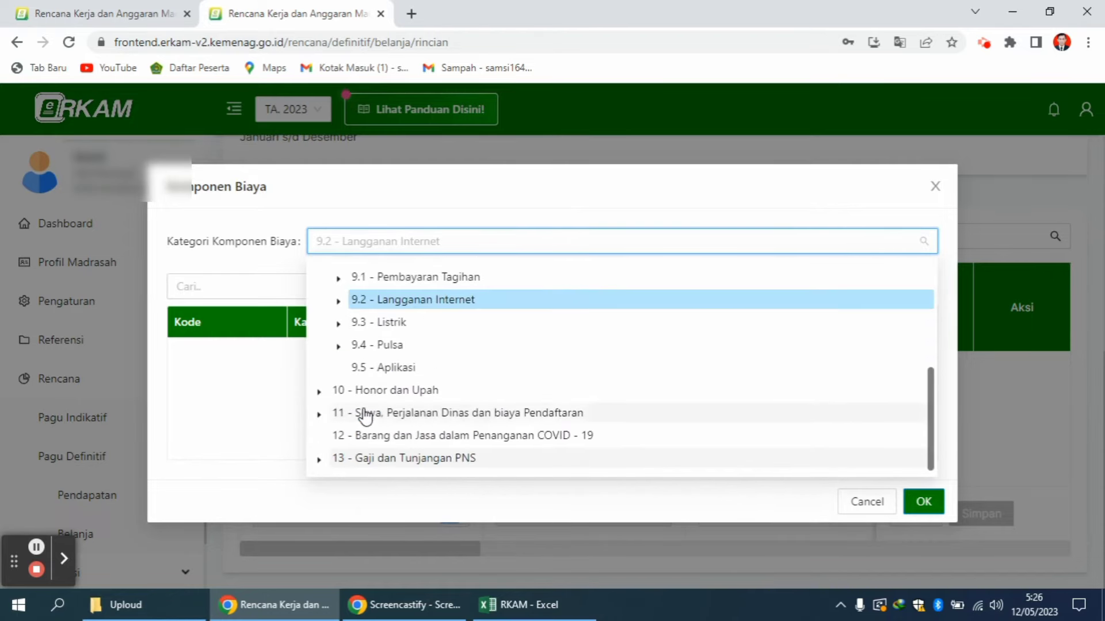
{"action": "left_click", "coordinate": [340, 302]}
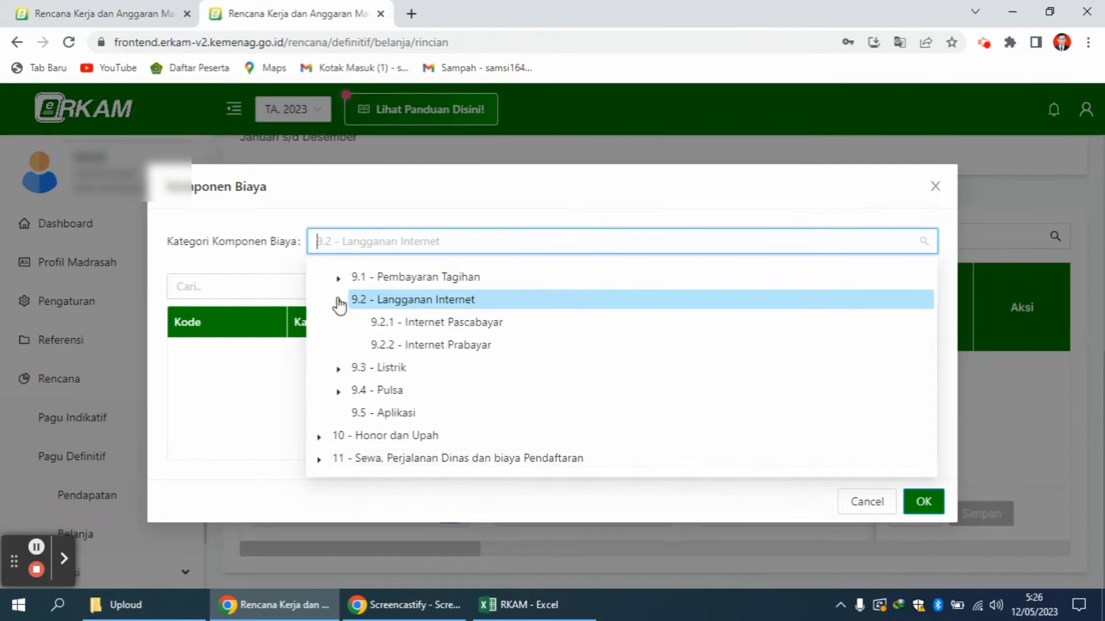
{"action": "left_click", "coordinate": [449, 348]}
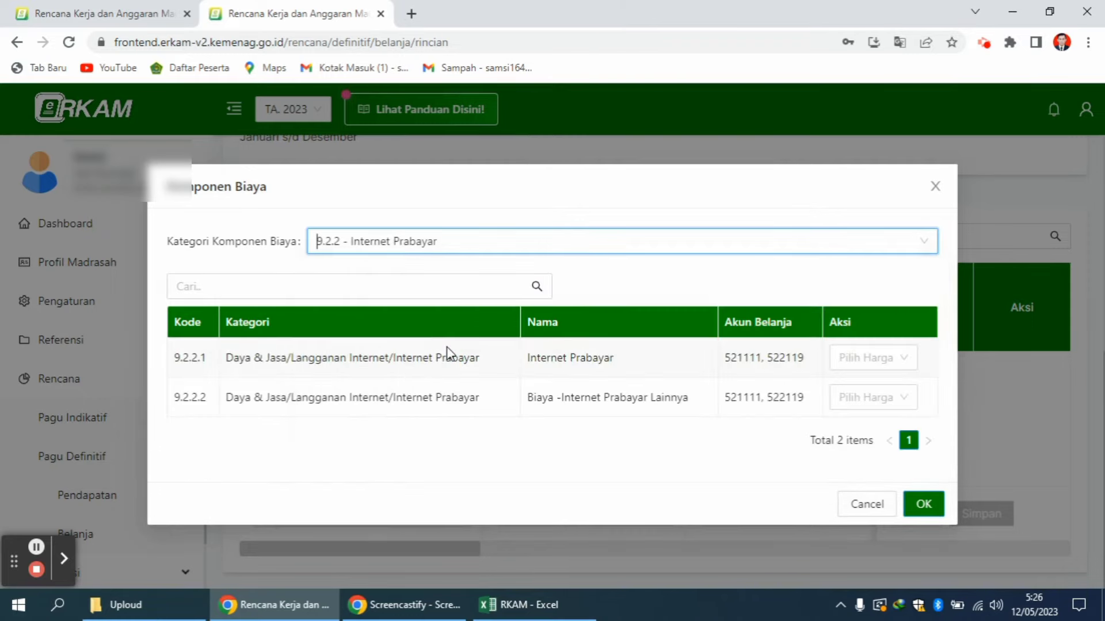
Choose the Internet Prabayar component with a custom unit price of Rp 300,000
{"action": "left_click", "coordinate": [854, 371]}
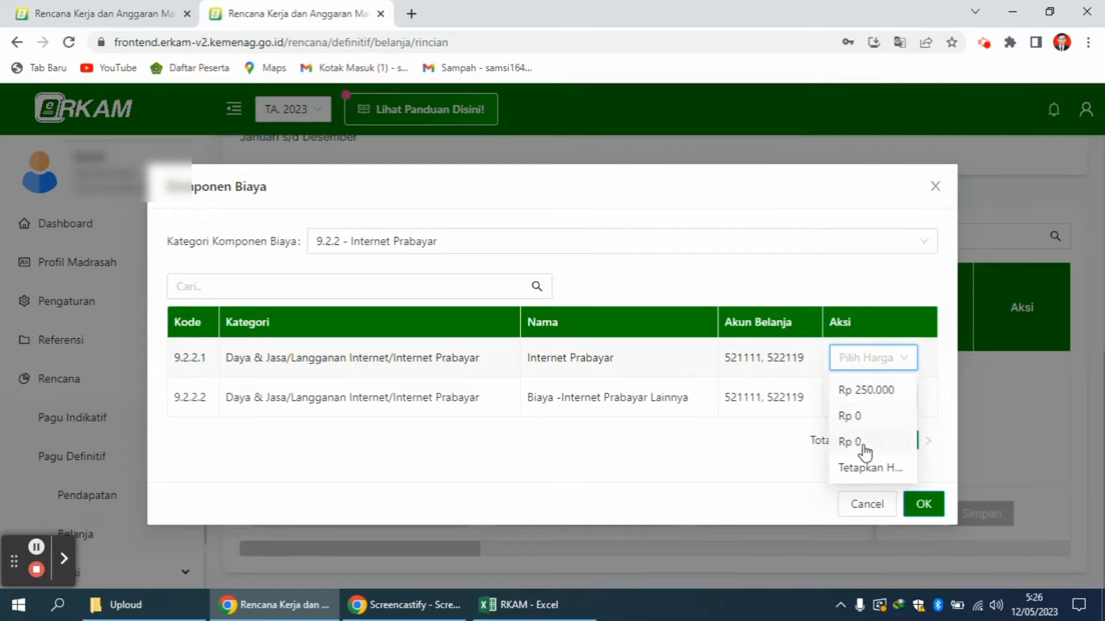
{"action": "left_click", "coordinate": [865, 467]}
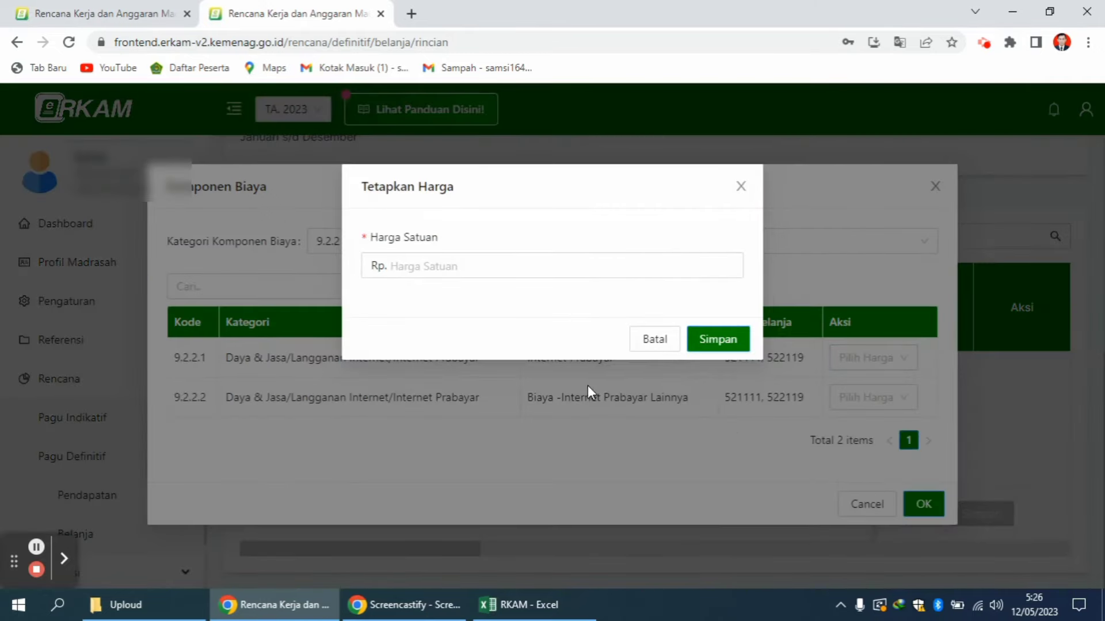
{"action": "left_click", "coordinate": [411, 269]}
{"action": "type", "text": "300,000"}
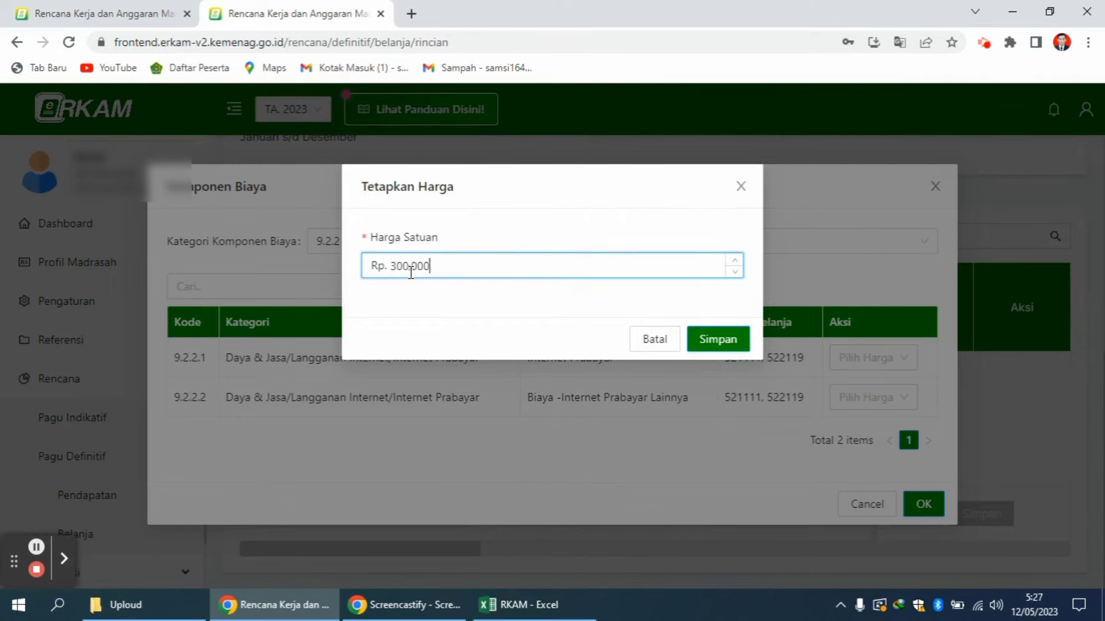
{"action": "left_click", "coordinate": [716, 341]}
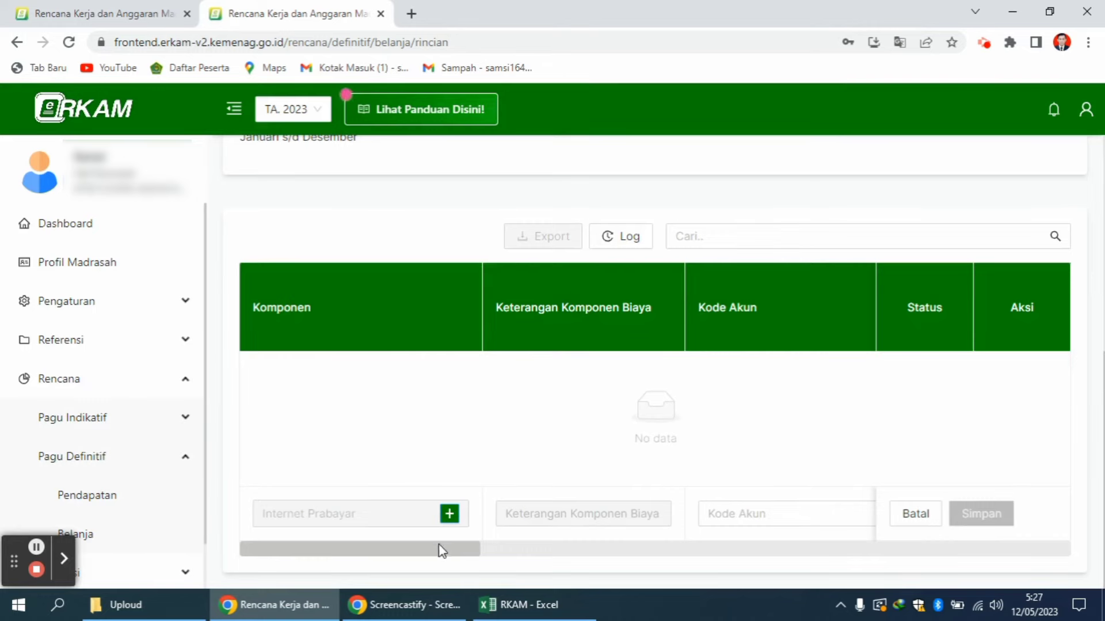
{"action": "left_click_drag", "start_coordinate": [439, 547], "coordinate": [498, 559]}
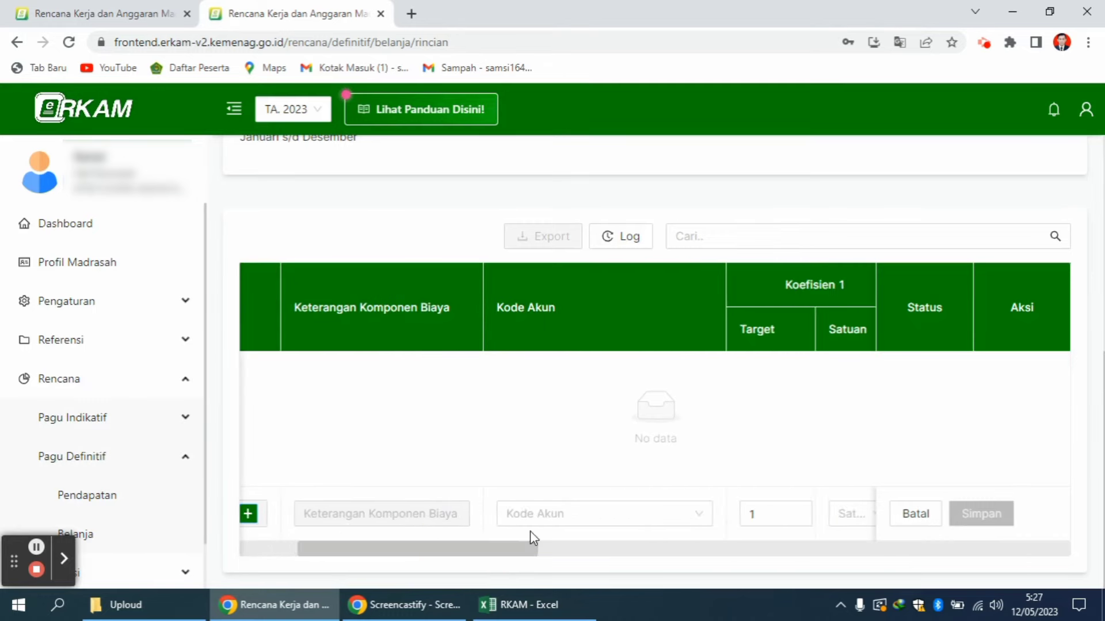
Set the item's account code to 522119-Belanja Langganan Daya dan Jasa Lainnya and its first coefficient to 12 bulan
{"action": "left_click", "coordinate": [584, 522]}
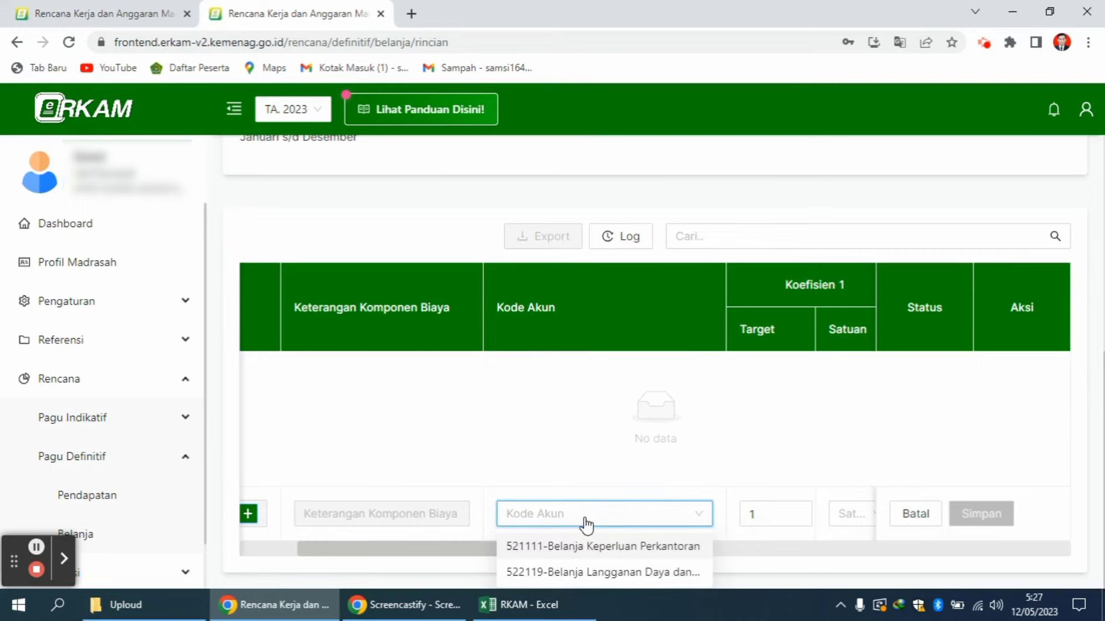
{"action": "left_click", "coordinate": [579, 572]}
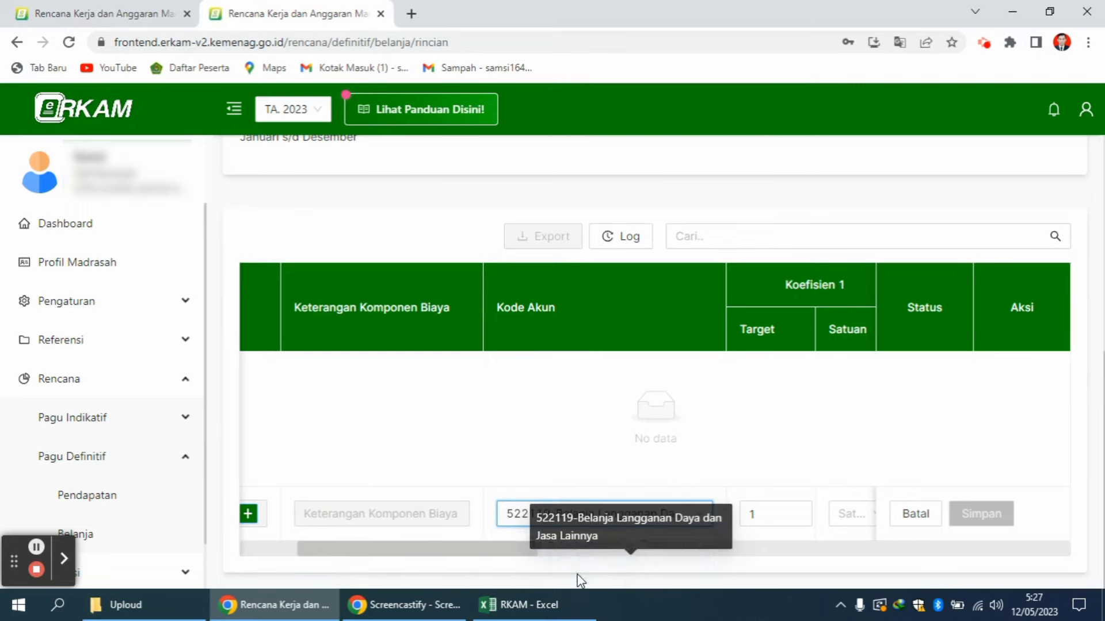
{"action": "left_click_drag", "start_coordinate": [490, 555], "coordinate": [579, 556]}
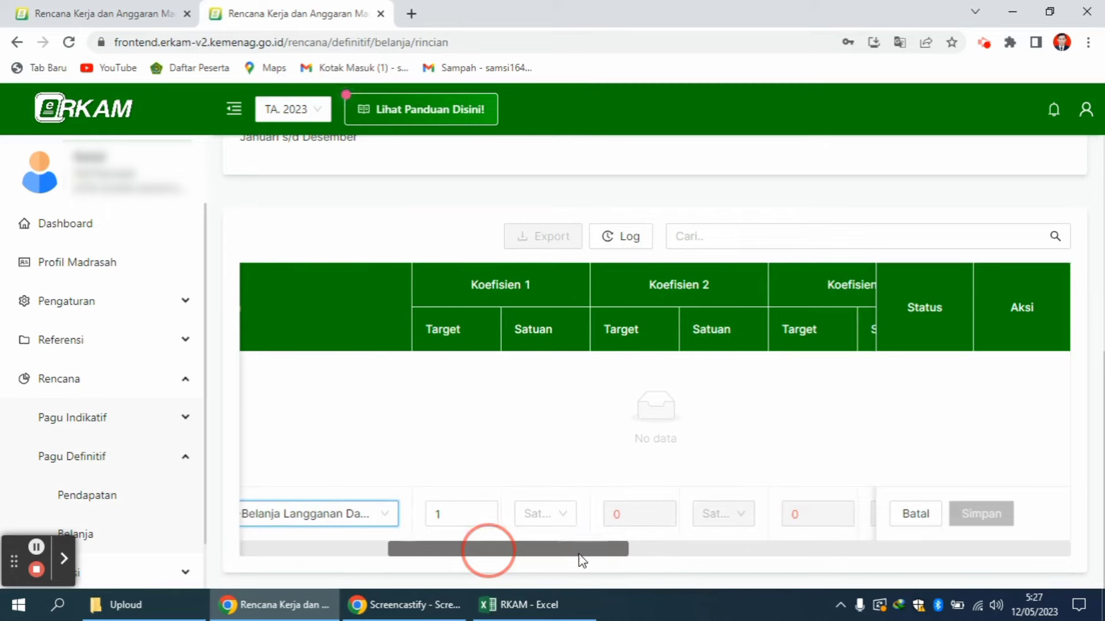
{"action": "left_click", "coordinate": [449, 514]}
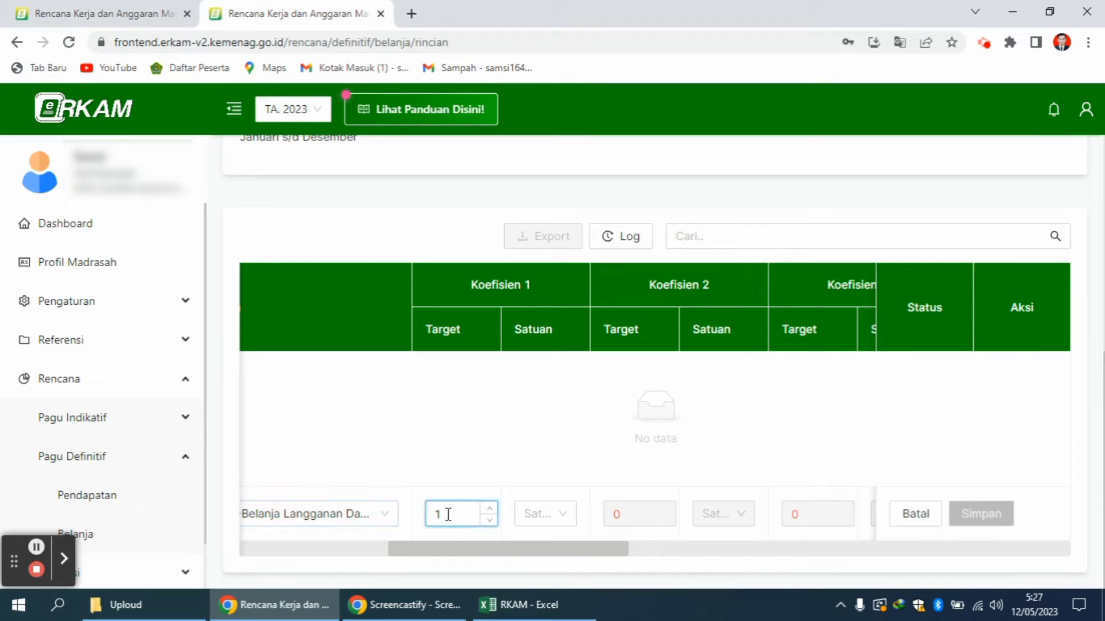
{"action": "left_click", "coordinate": [547, 521]}
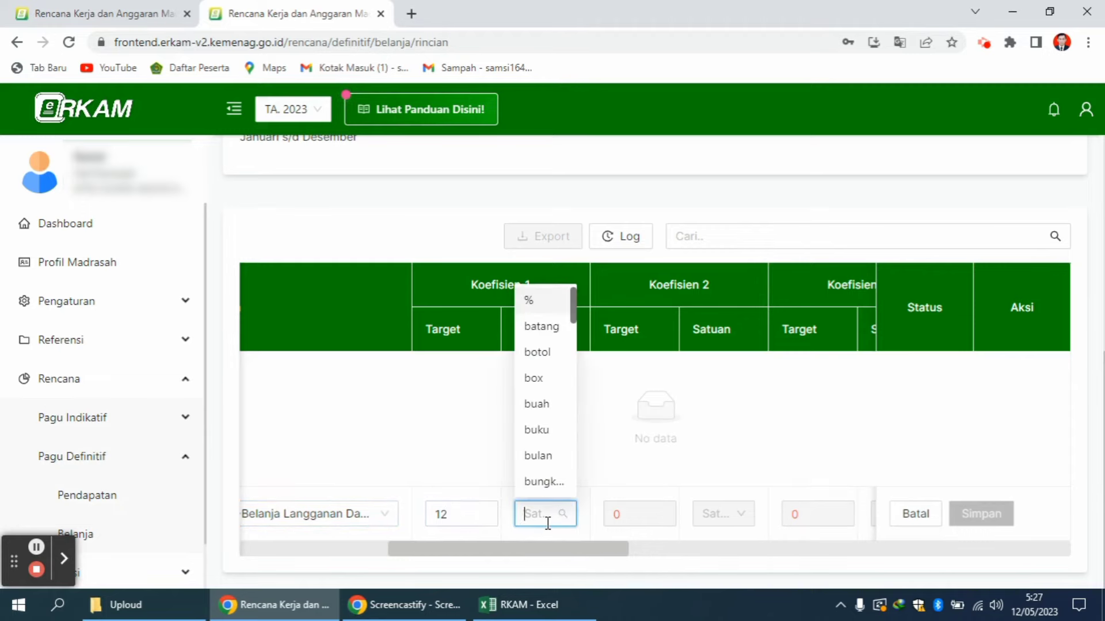
{"action": "type", "text": "bul"}
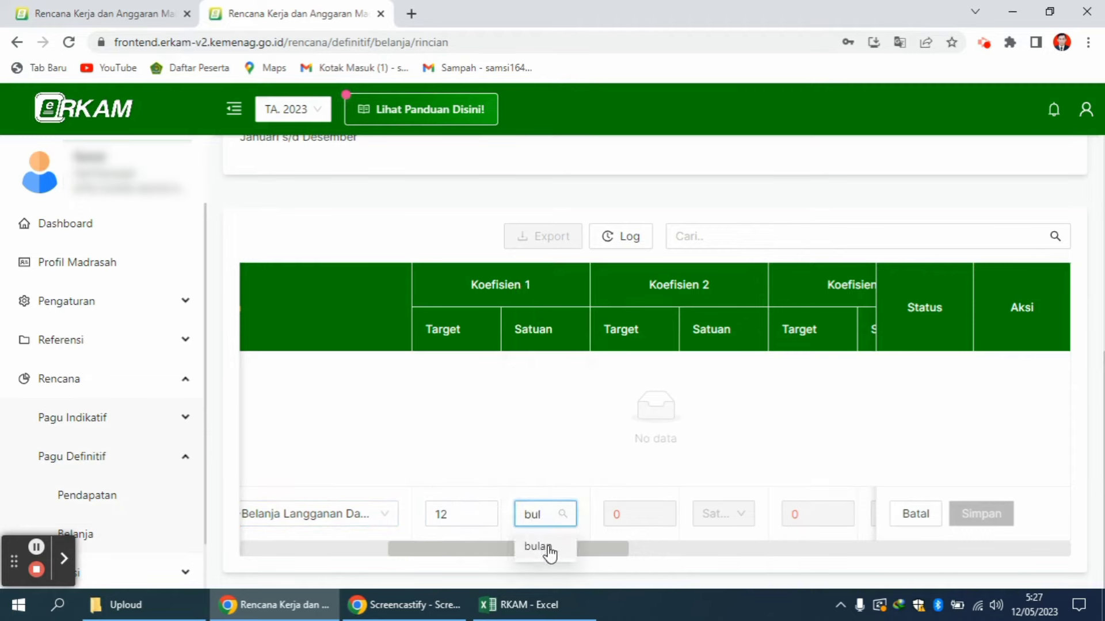
{"action": "left_click", "coordinate": [550, 549]}
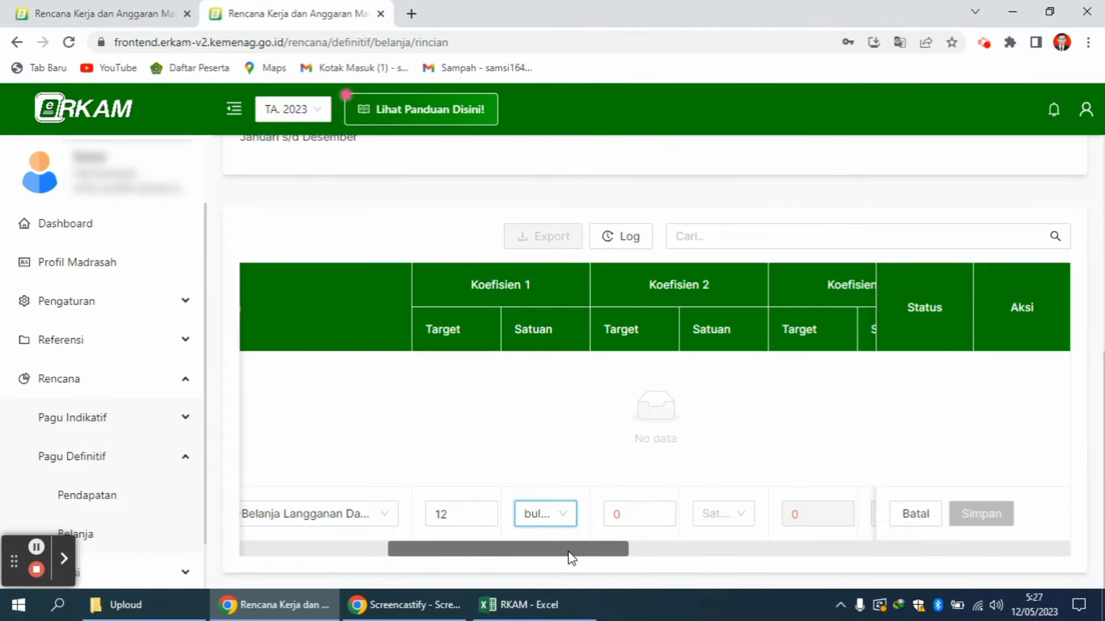
Set the internet item's tax option to Tidak ada PPN
{"action": "left_click_drag", "start_coordinate": [571, 557], "coordinate": [748, 579]}
{"action": "left_click", "coordinate": [705, 518]}
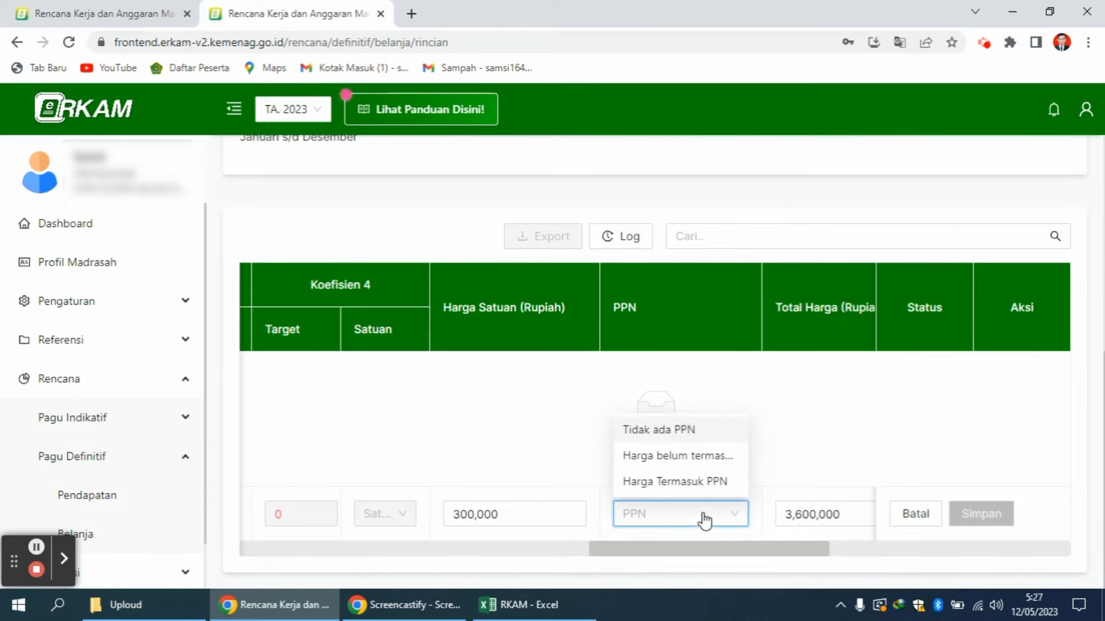
{"action": "left_click", "coordinate": [670, 427]}
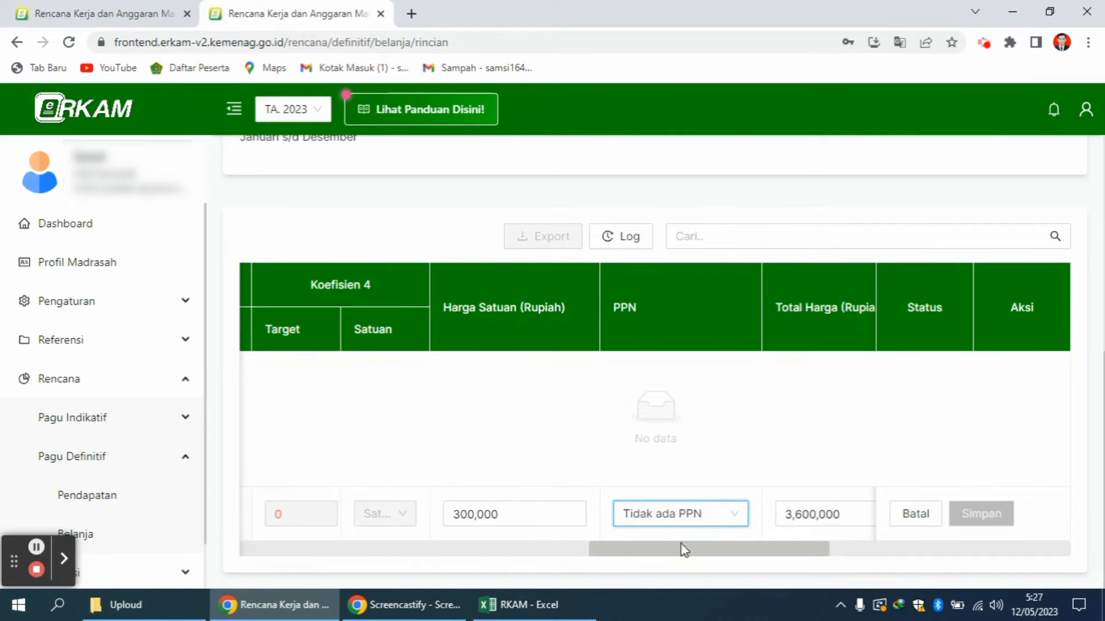
Add APBN - BOS Tahap 1 as a funding source for the internet item with an allocated quantity of 6
{"action": "left_click_drag", "start_coordinate": [683, 552], "coordinate": [817, 567]}
{"action": "left_click", "coordinate": [645, 514]}
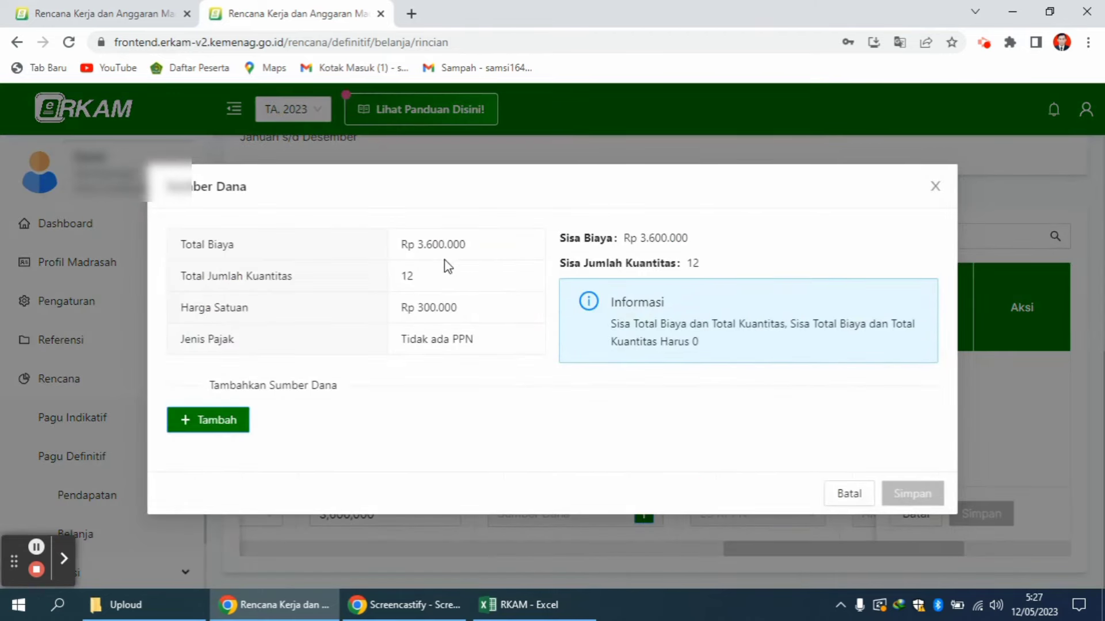
{"action": "left_click", "coordinate": [221, 423]}
{"action": "left_click", "coordinate": [223, 451]}
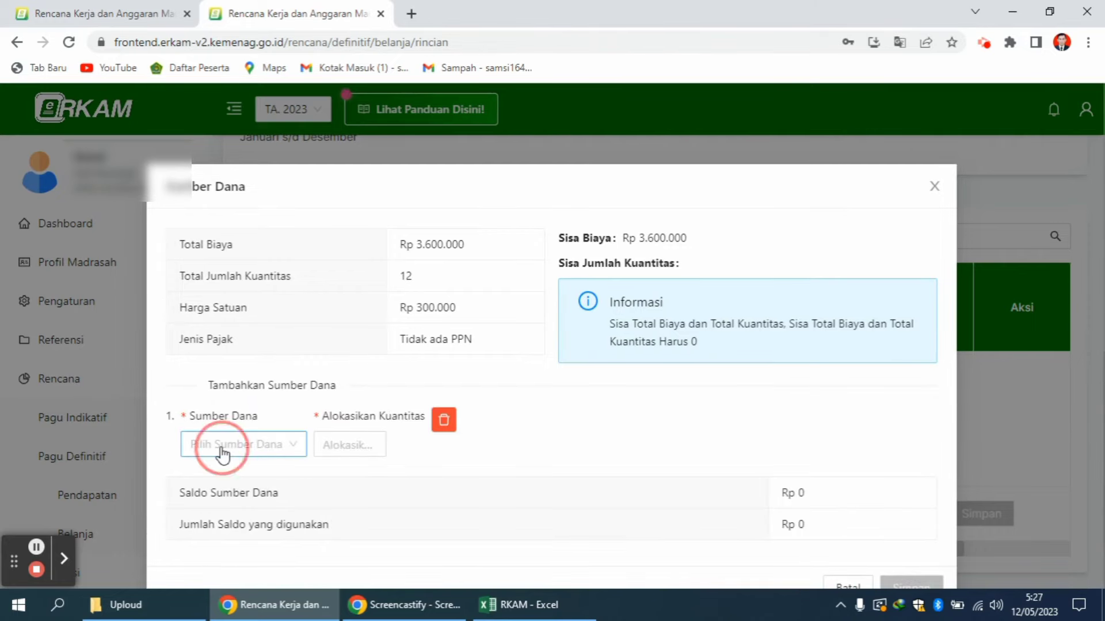
{"action": "left_click", "coordinate": [223, 473]}
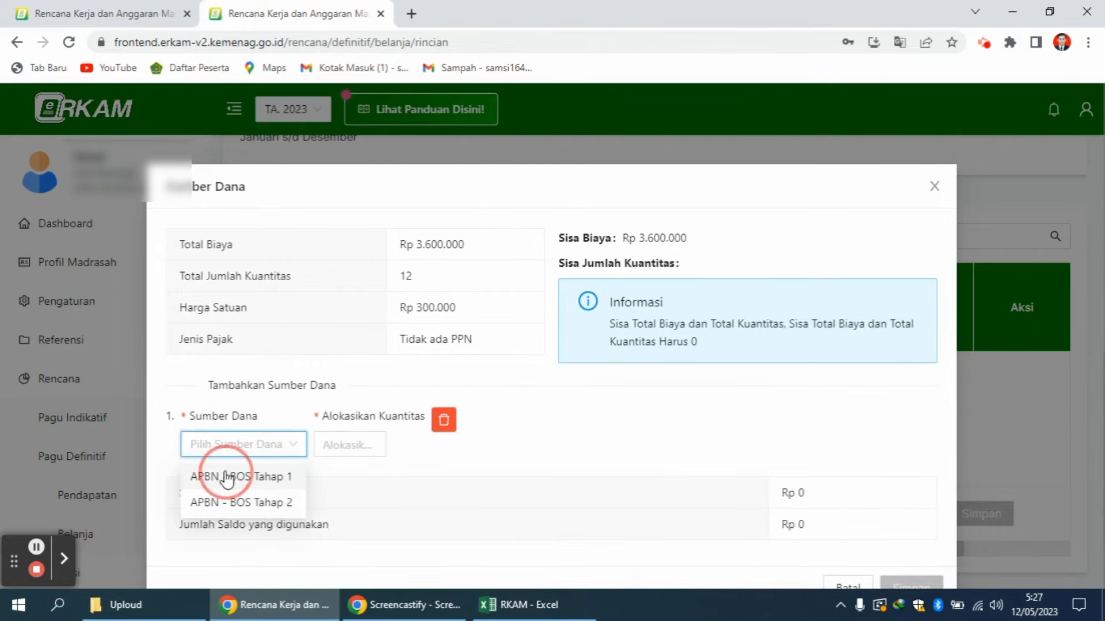
{"action": "left_click", "coordinate": [362, 443]}
{"action": "type", "text": "6"}
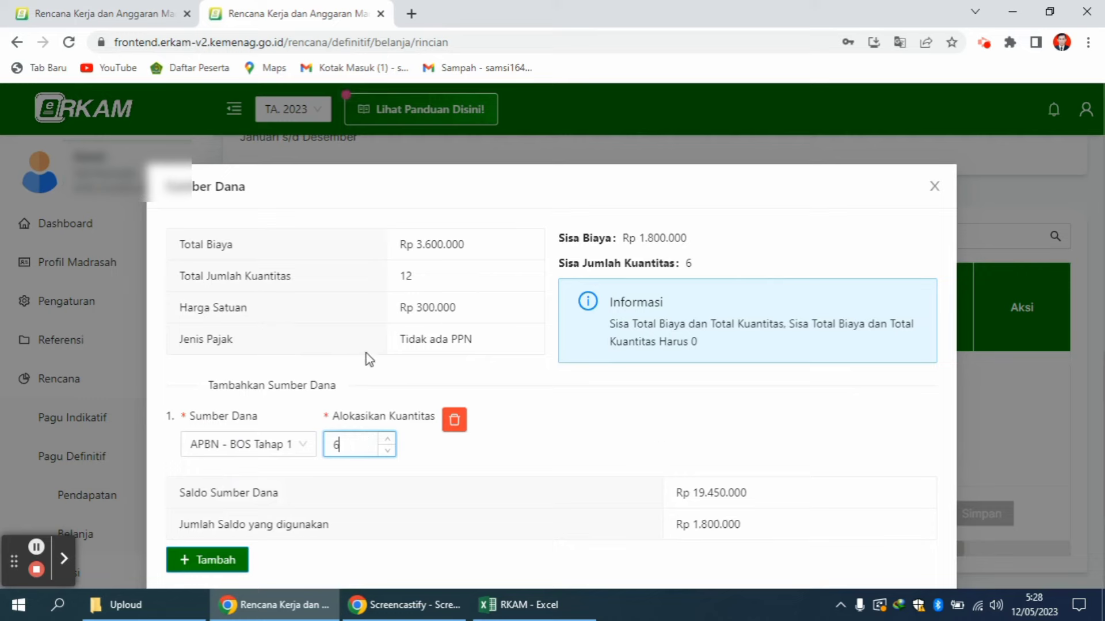
Add APBN - BOS Tahap 2 as the second funding source with a quantity of 6 and save the funding sources
{"action": "left_click", "coordinate": [214, 563]}
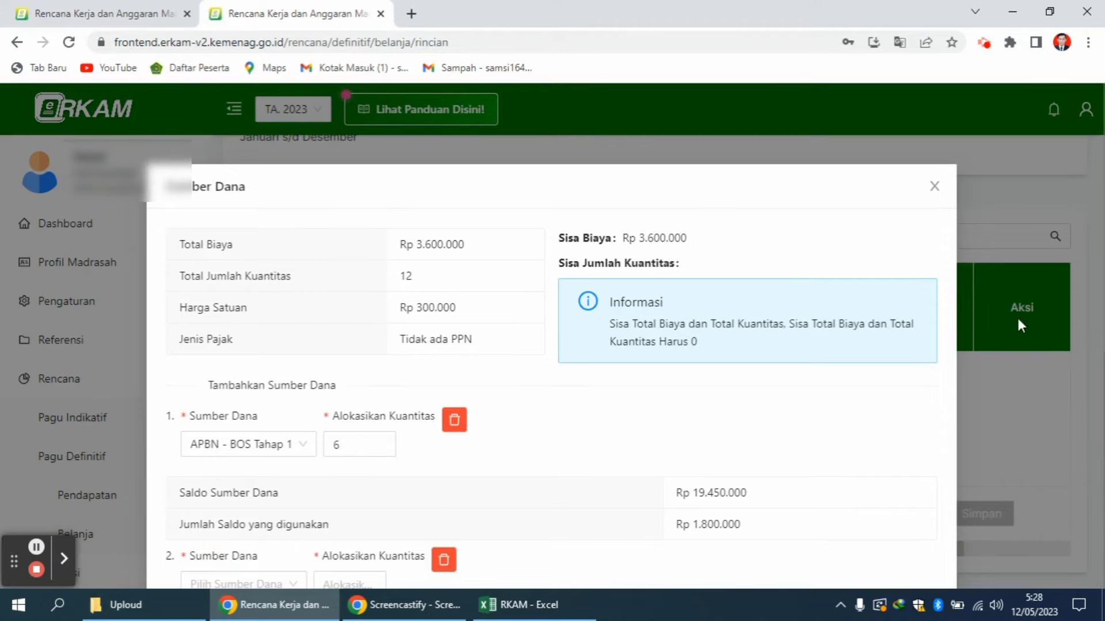
{"action": "left_click_drag", "start_coordinate": [1099, 173], "coordinate": [1100, 271]}
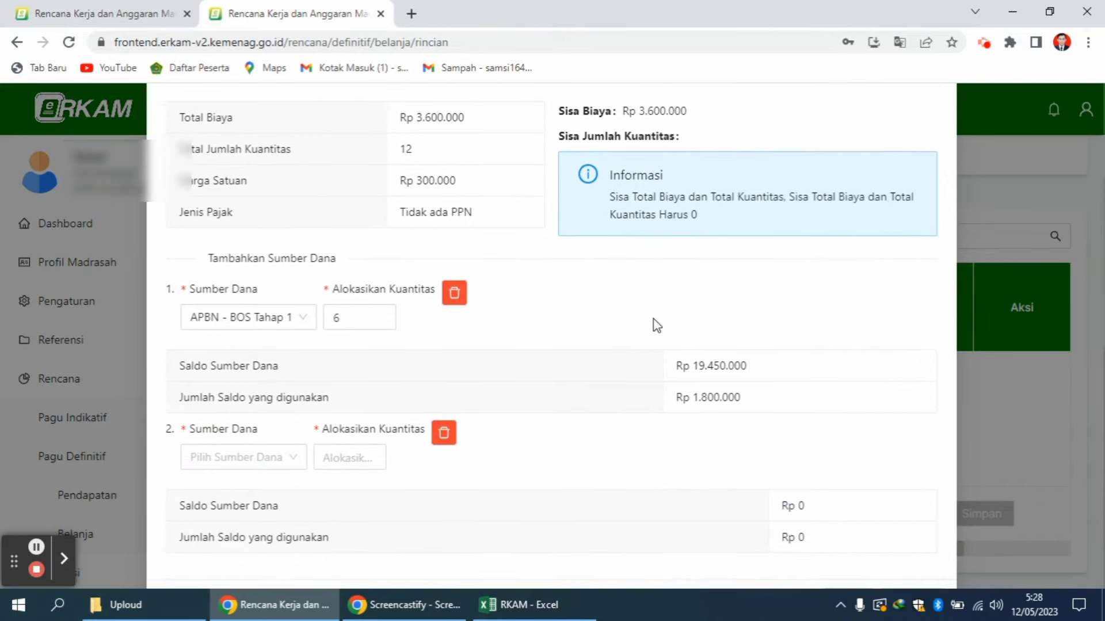
{"action": "left_click", "coordinate": [286, 461]}
{"action": "left_click", "coordinate": [257, 492]}
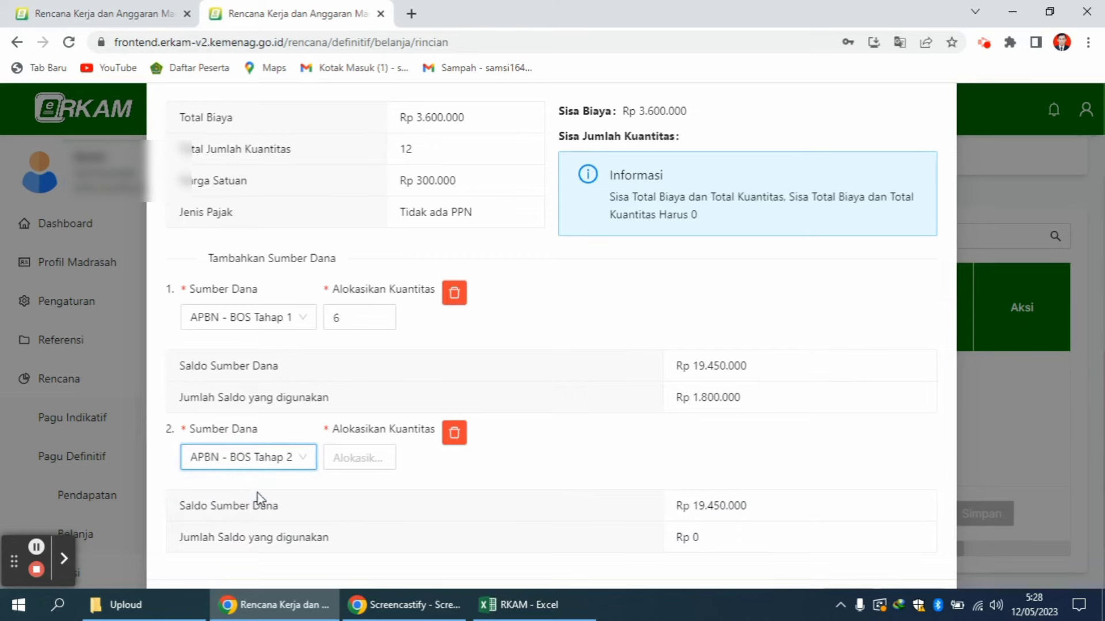
{"action": "left_click", "coordinate": [385, 463]}
{"action": "type", "text": "6"}
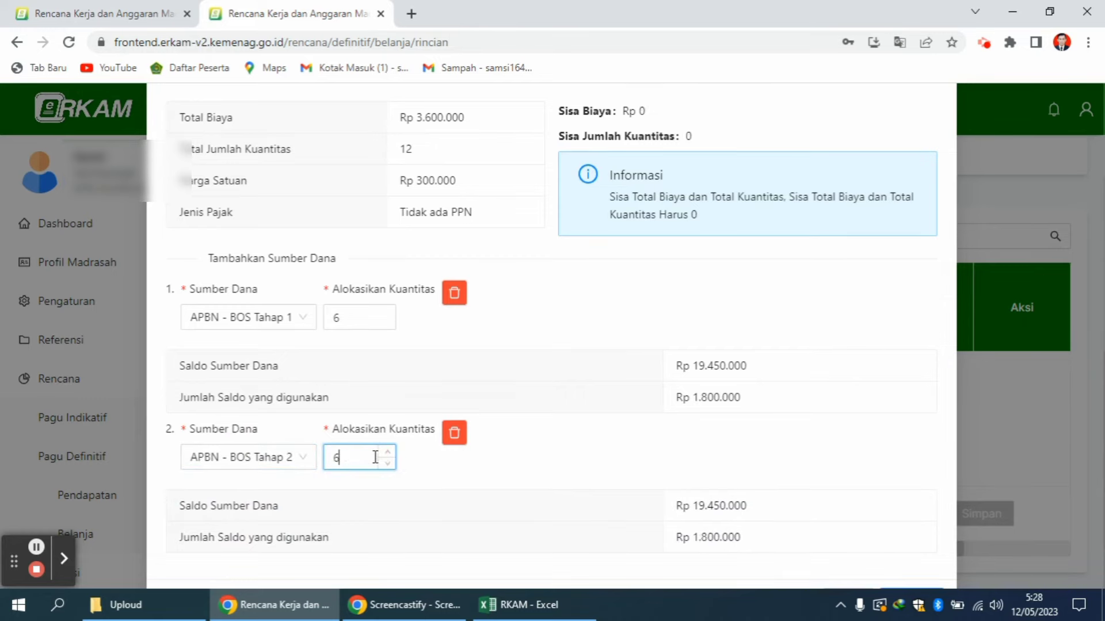
{"action": "left_click_drag", "start_coordinate": [1100, 204], "coordinate": [1100, 260]}
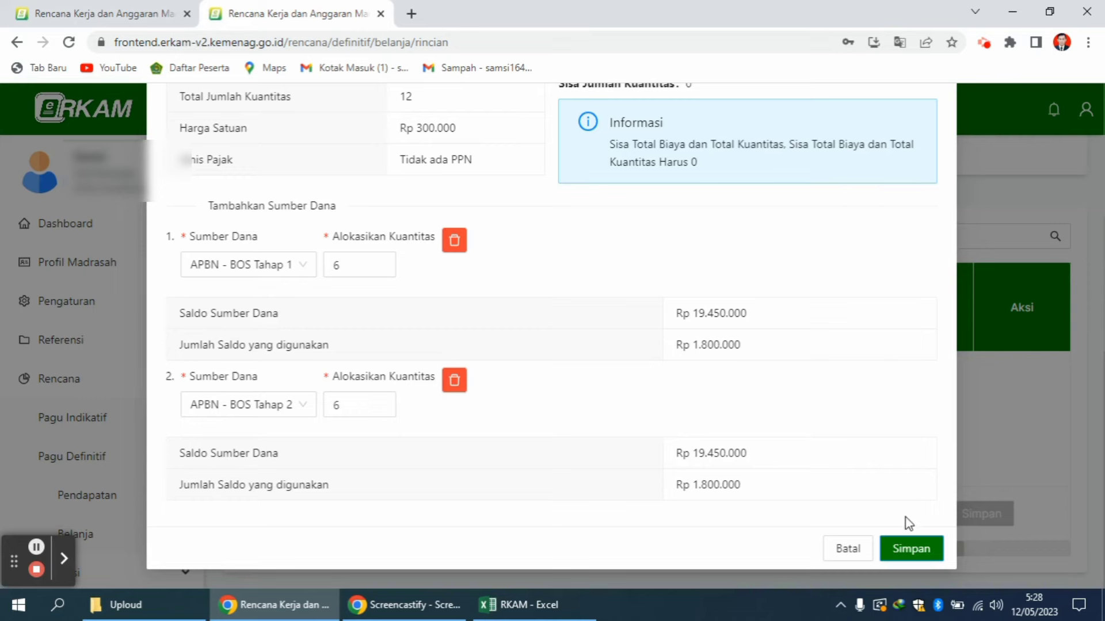
{"action": "left_click", "coordinate": [917, 550]}
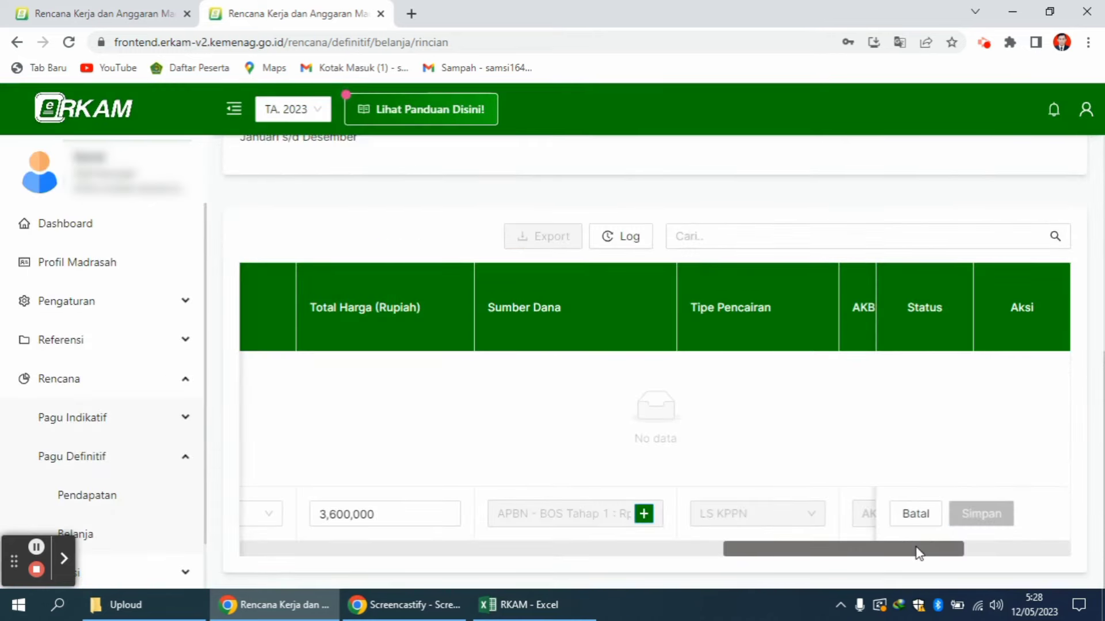
Set the monthly cash budget to 1 for every month from Januari to Desember and save it
{"action": "left_click_drag", "start_coordinate": [819, 549], "coordinate": [875, 553]}
{"action": "left_click", "coordinate": [828, 514]}
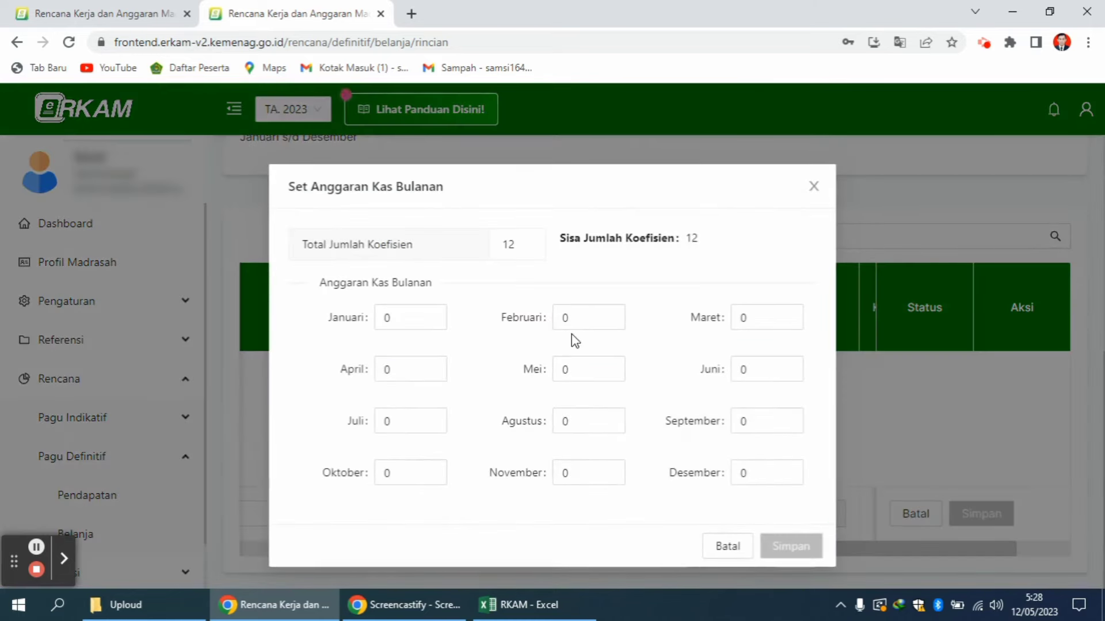
{"action": "left_click", "coordinate": [398, 320]}
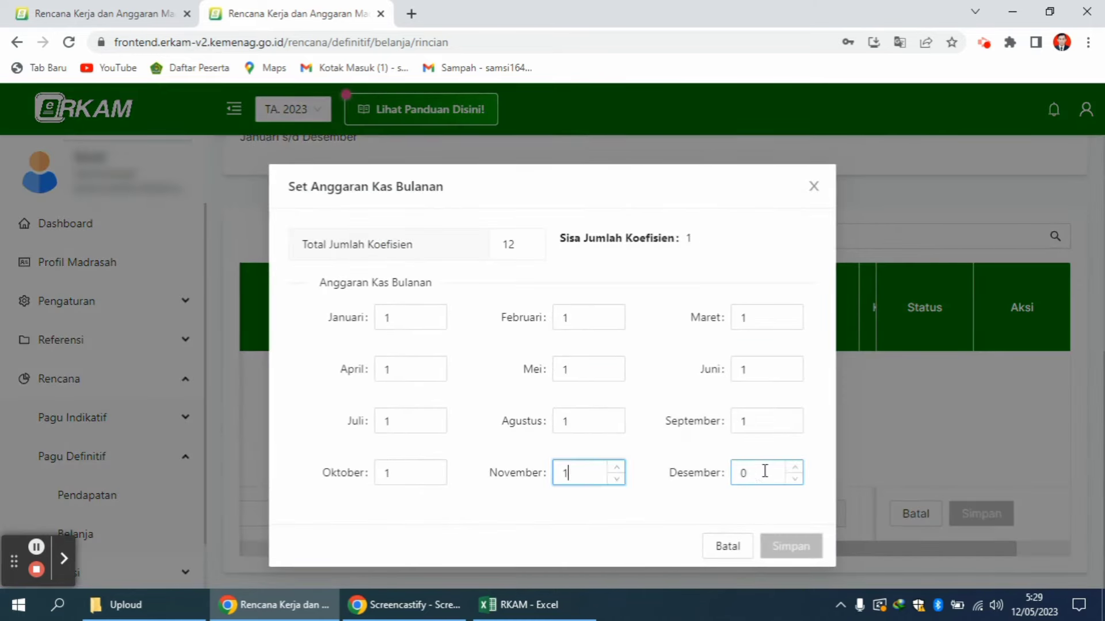
{"action": "left_click", "coordinate": [755, 472]}
{"action": "key", "text": "BackSpace"}
{"action": "type", "text": "1"}
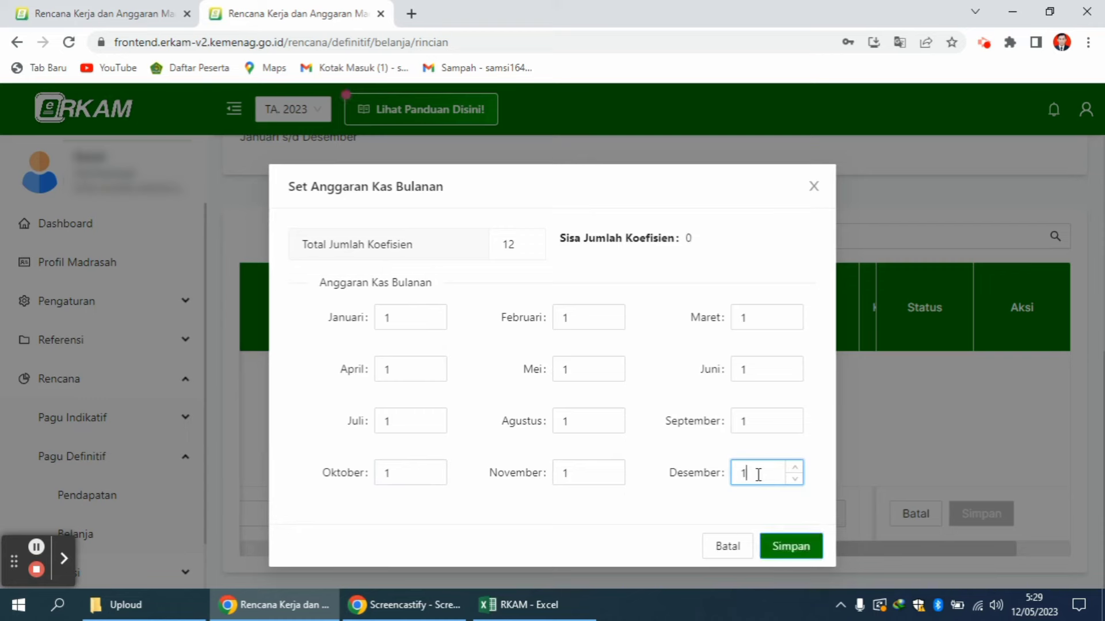
{"action": "key", "text": "BackSpace"}
{"action": "left_click", "coordinate": [783, 550]}
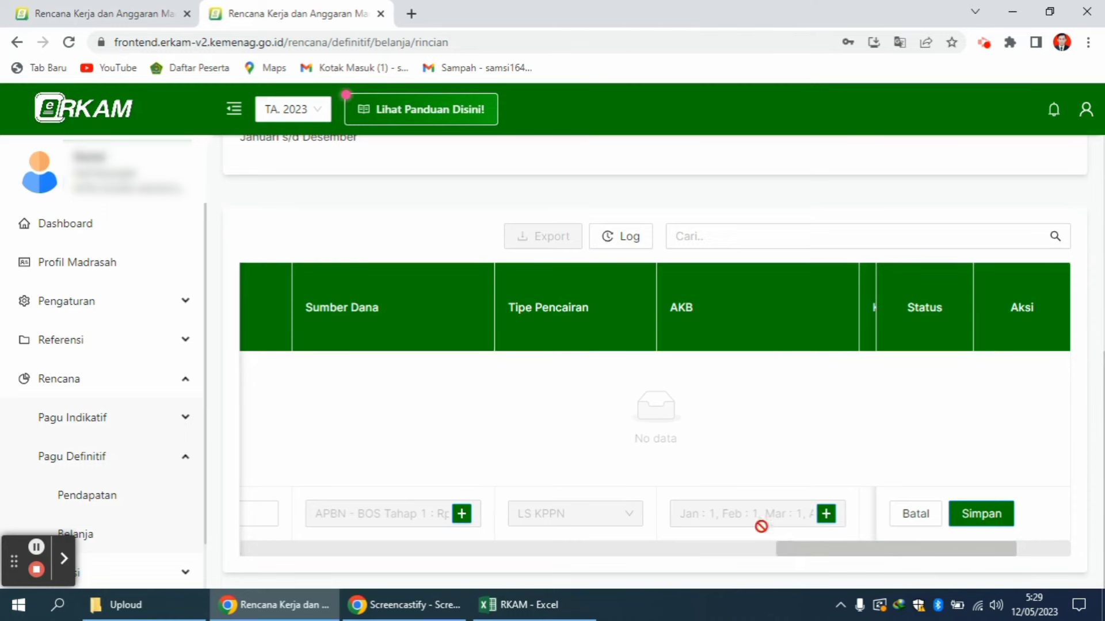
Save the completed internet item and return to the definitive Belanja list to review the plans' indicators
{"action": "left_click_drag", "start_coordinate": [821, 548], "coordinate": [926, 537]}
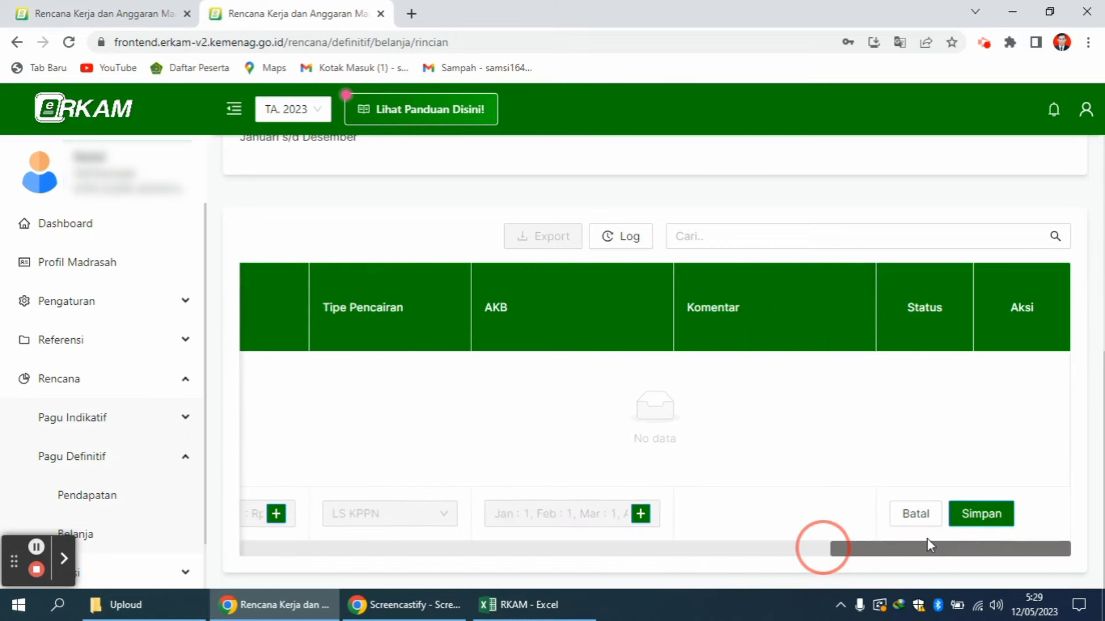
{"action": "left_click", "coordinate": [977, 518]}
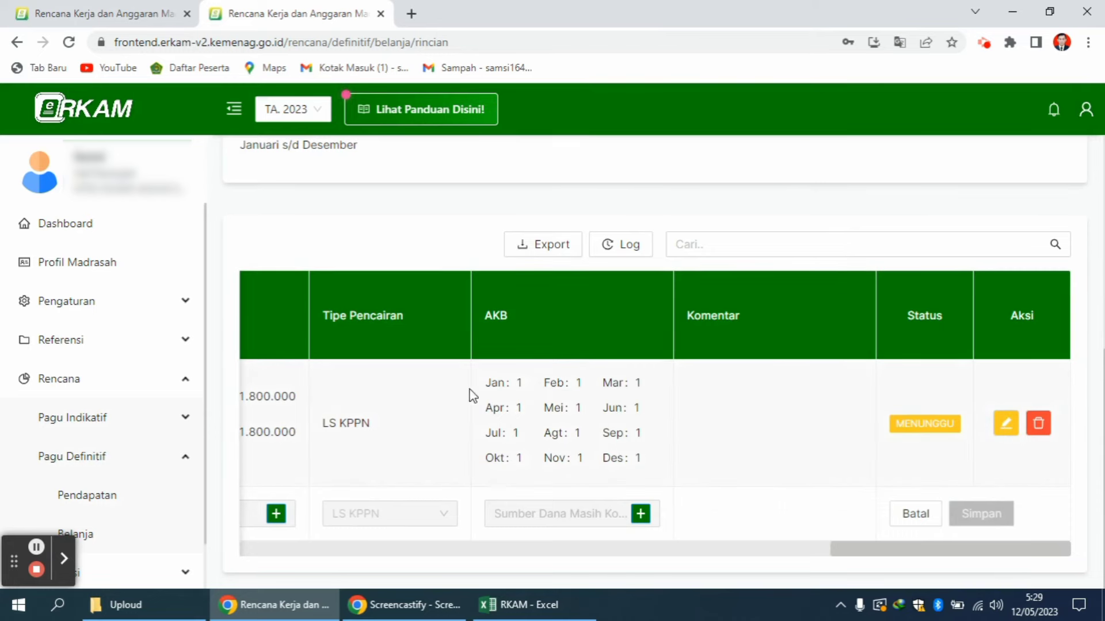
{"action": "left_click", "coordinate": [76, 534]}
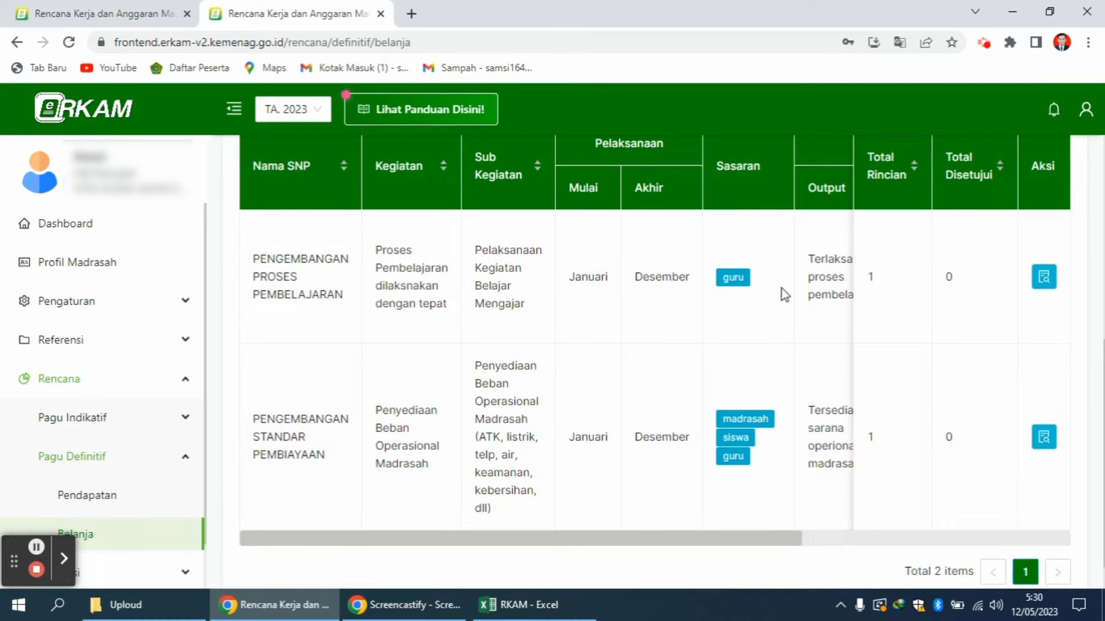
{"action": "left_click_drag", "start_coordinate": [633, 544], "coordinate": [1037, 529]}
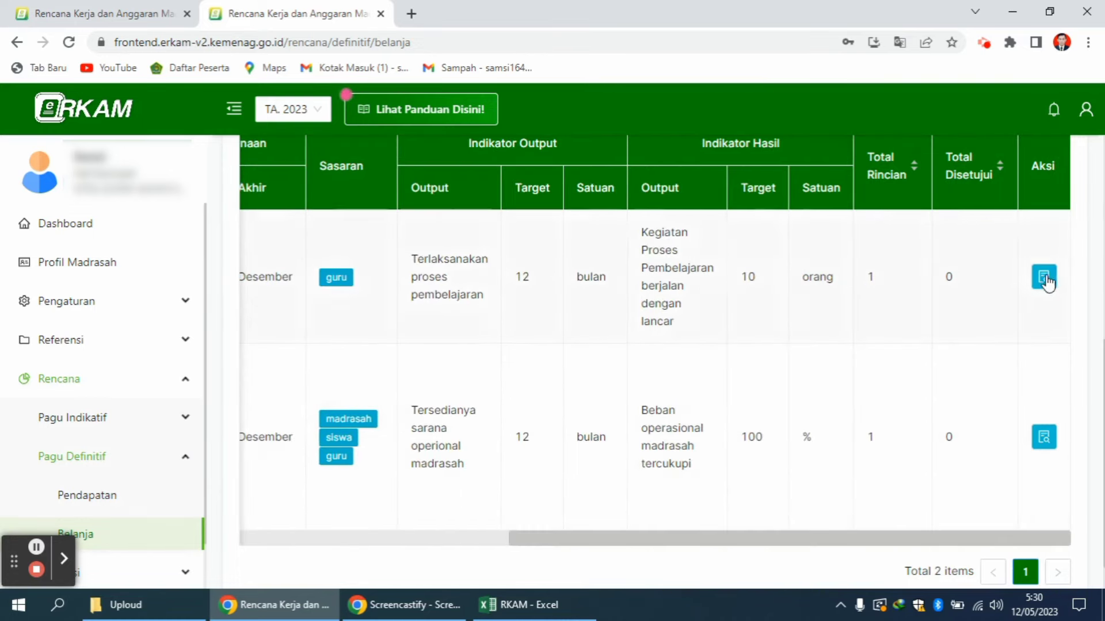
Switch the account's active role to Kepala Madrasah
{"action": "left_click", "coordinate": [1086, 110]}
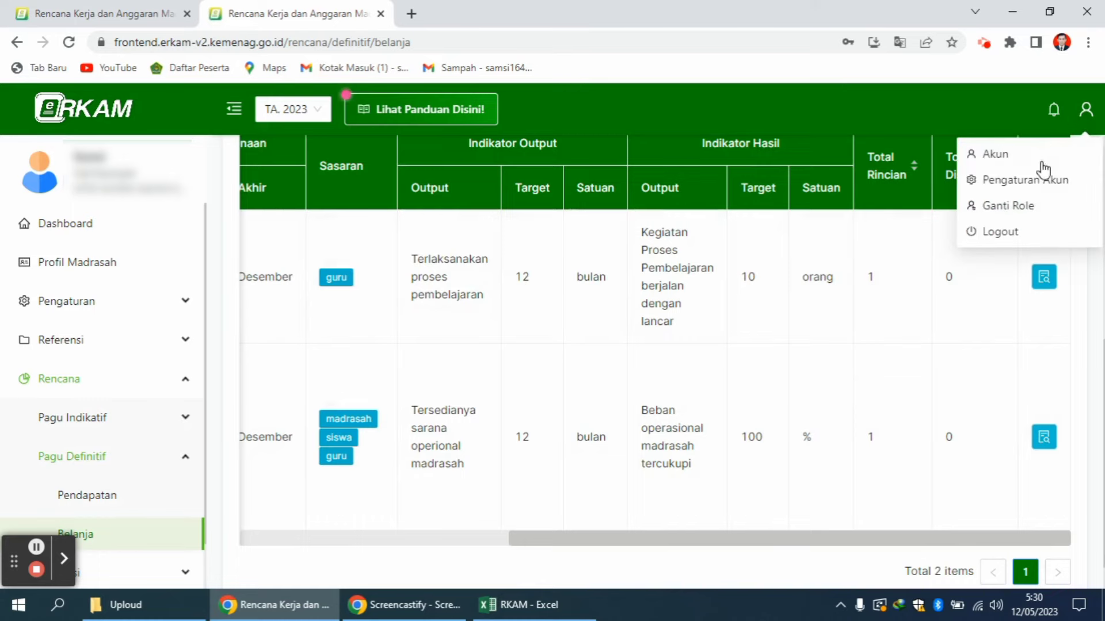
{"action": "left_click", "coordinate": [1006, 208]}
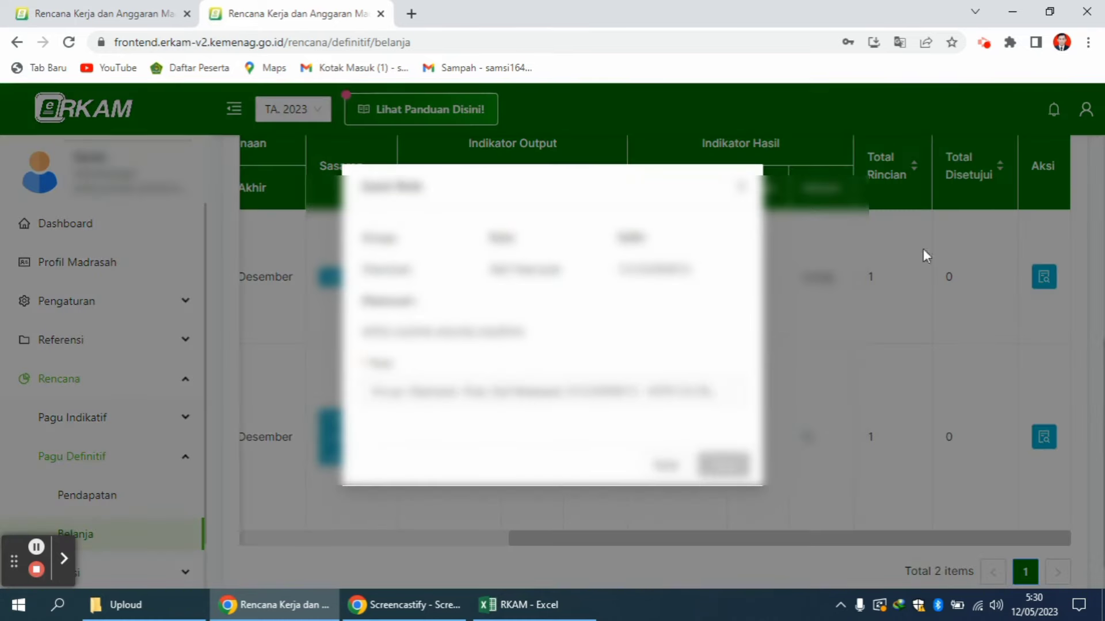
{"action": "left_click", "coordinate": [643, 392]}
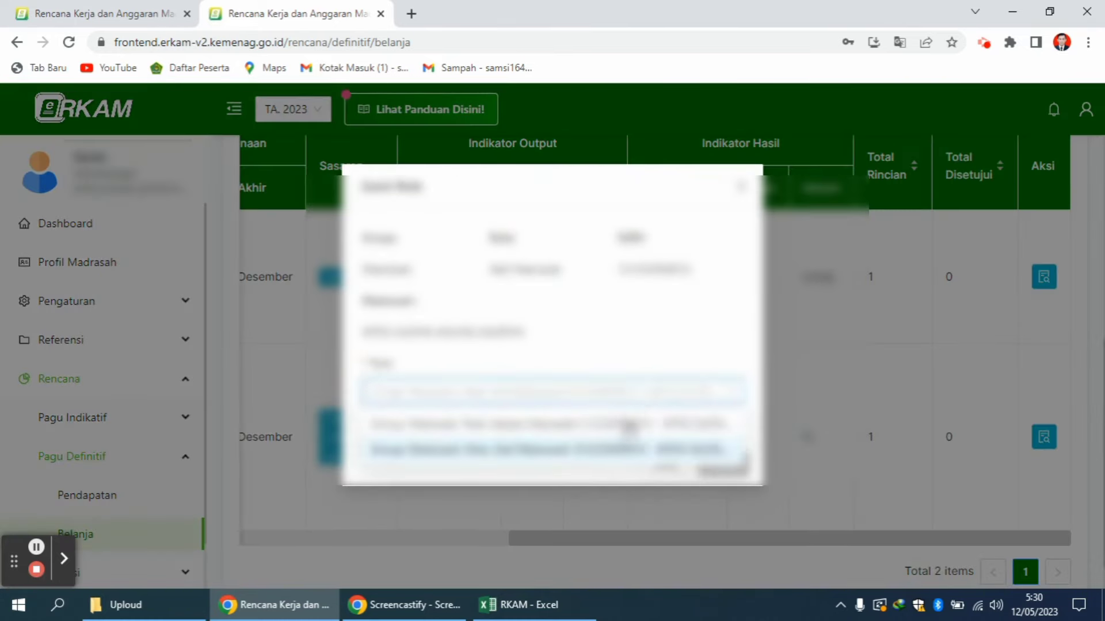
{"action": "left_click", "coordinate": [604, 427]}
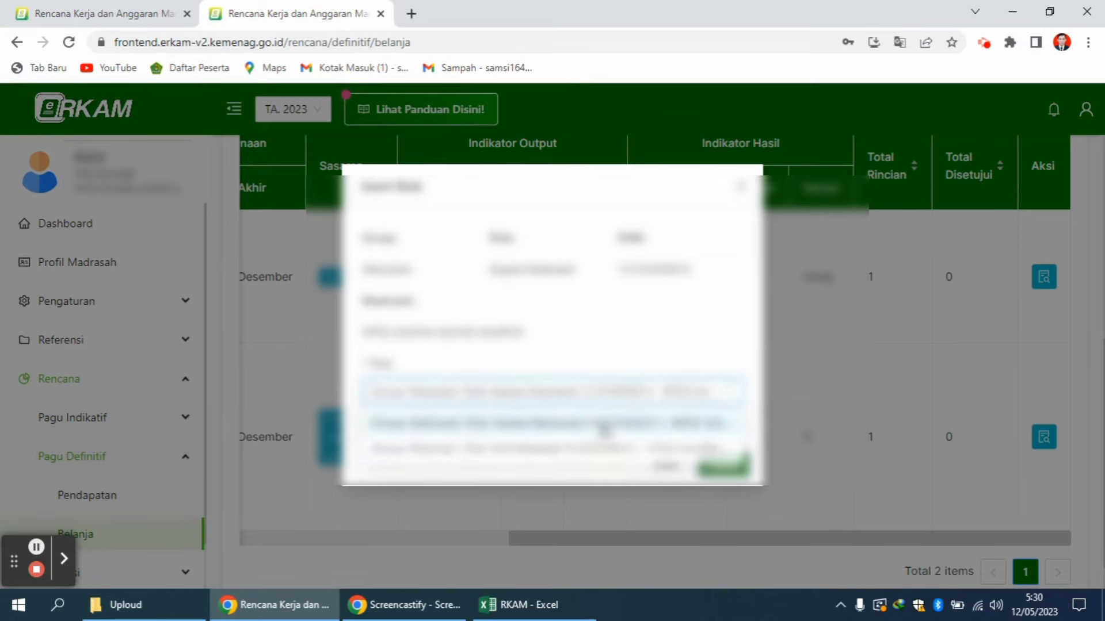
{"action": "left_click", "coordinate": [721, 468]}
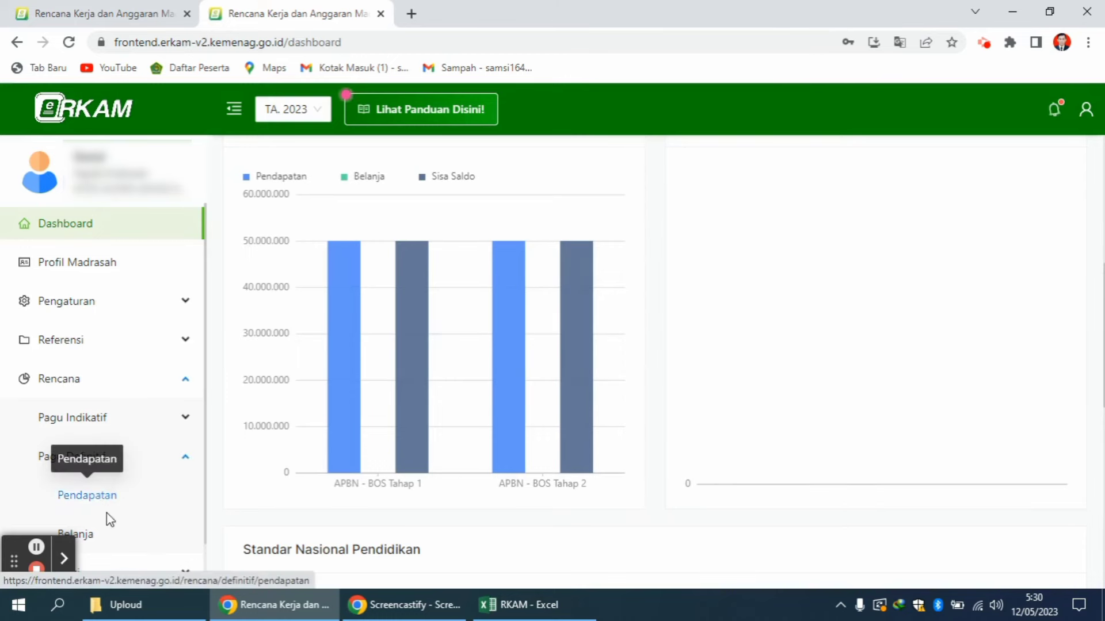
Open the details of the Proses Pembelajaran plan from the definitive Belanja list
{"action": "left_click", "coordinate": [99, 538]}
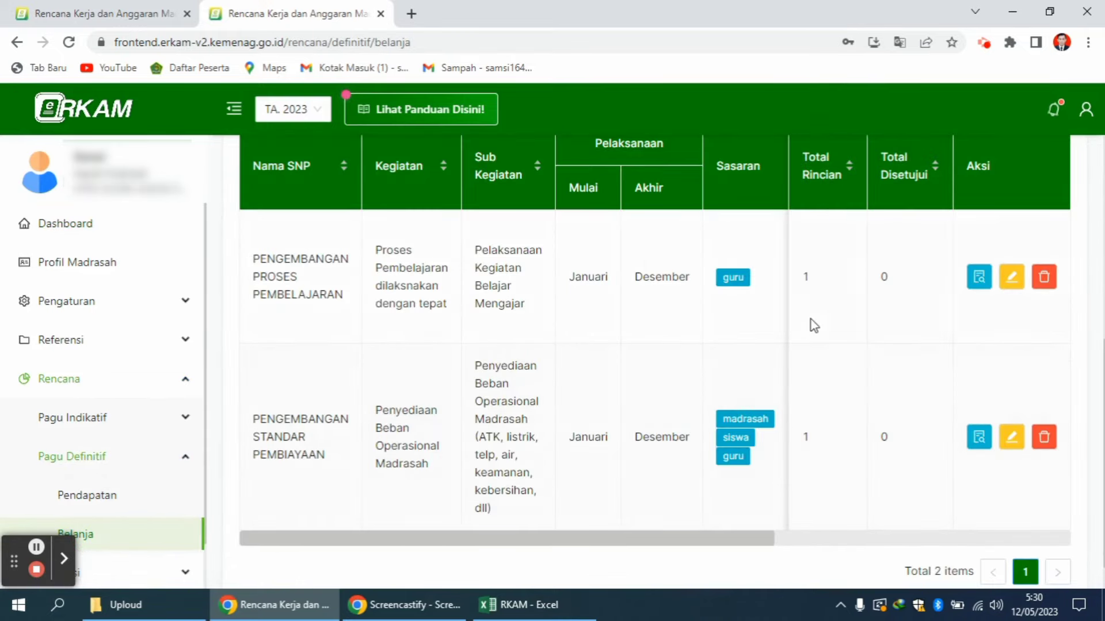
{"action": "left_click", "coordinate": [980, 278]}
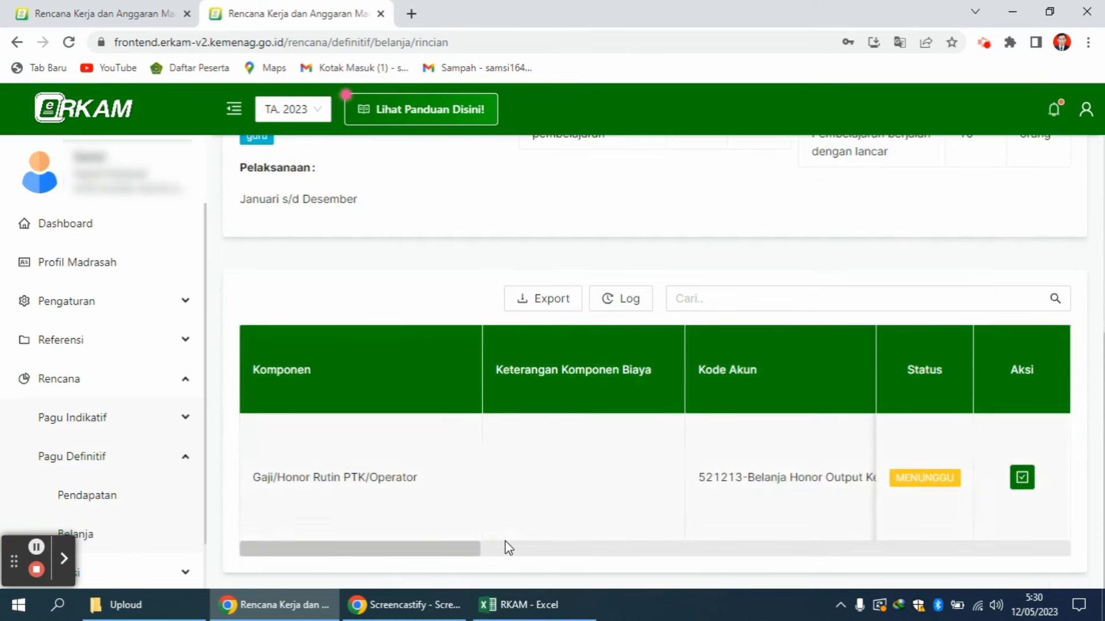
{"action": "left_click", "coordinate": [420, 560]}
{"action": "mouse_move", "coordinate": [420, 560]}
{"action": "left_mouse_down"}
{"action": "mouse_move", "coordinate": [451, 562]}
{"action": "mouse_move", "coordinate": [406, 560]}
{"action": "left_mouse_up"}
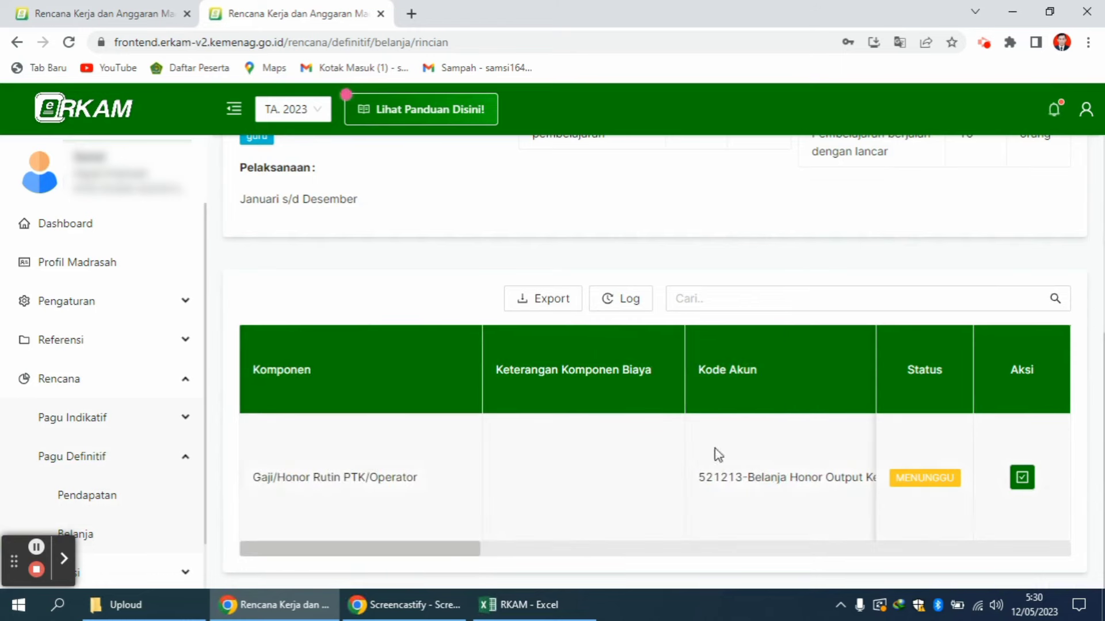
Review and approve the Gaji/Honor Rutin PTK/Operator component of the Proses Pembelajaran plan
{"action": "left_click", "coordinate": [1023, 479]}
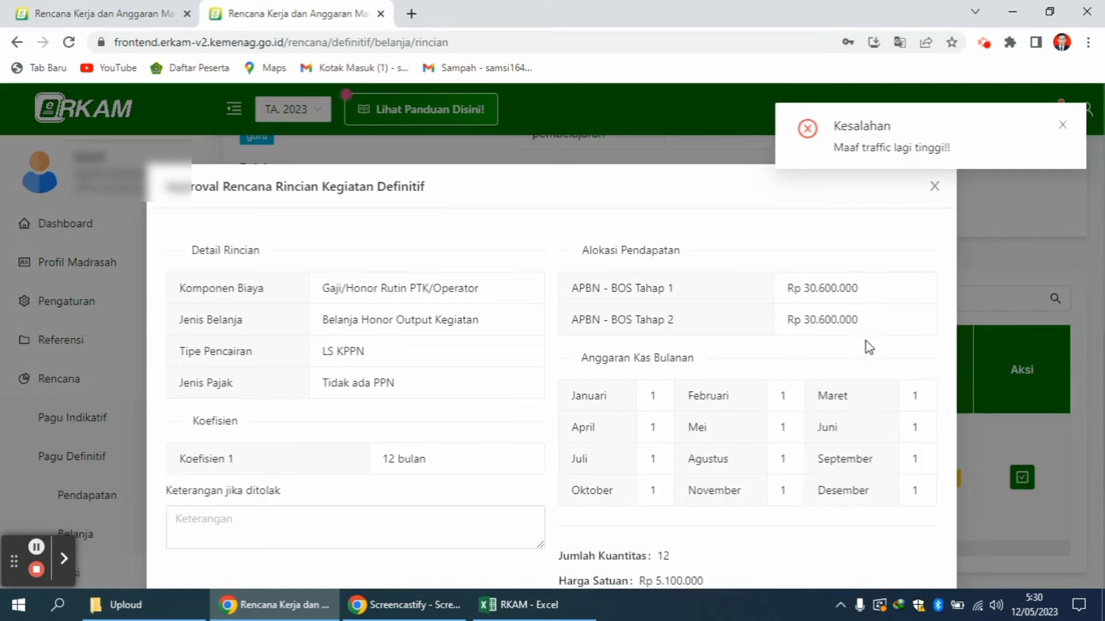
{"action": "left_click", "coordinate": [1063, 125]}
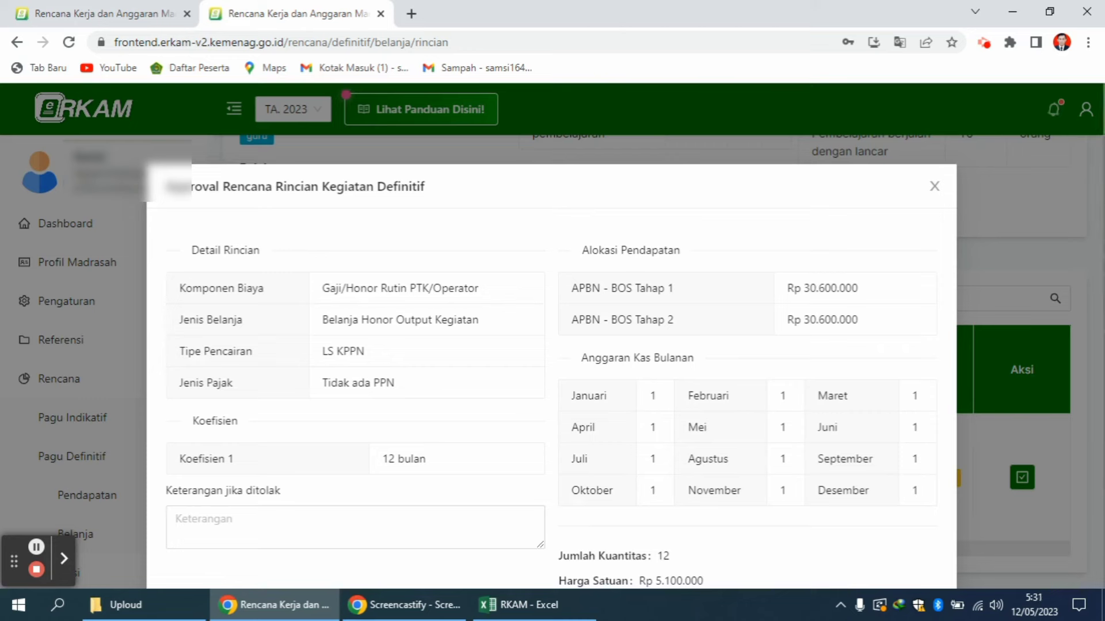
{"action": "scroll", "coordinate": [1094, 190], "scroll_direction": "down", "scroll_amount": 2}
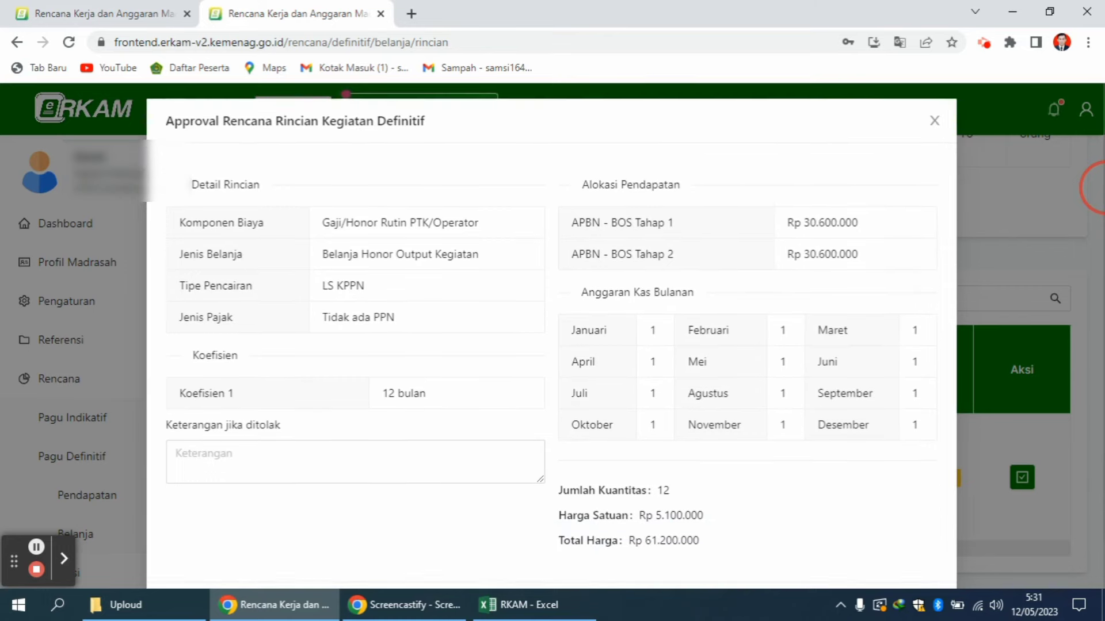
{"action": "scroll", "coordinate": [1096, 188], "scroll_direction": "down", "scroll_amount": 1}
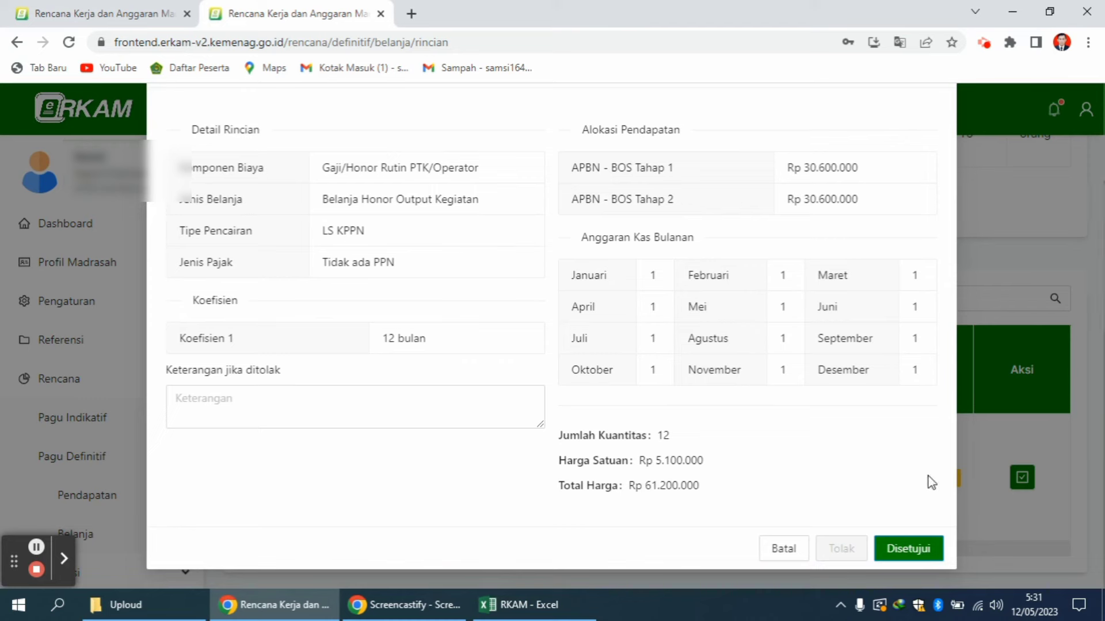
{"action": "left_click", "coordinate": [910, 549]}
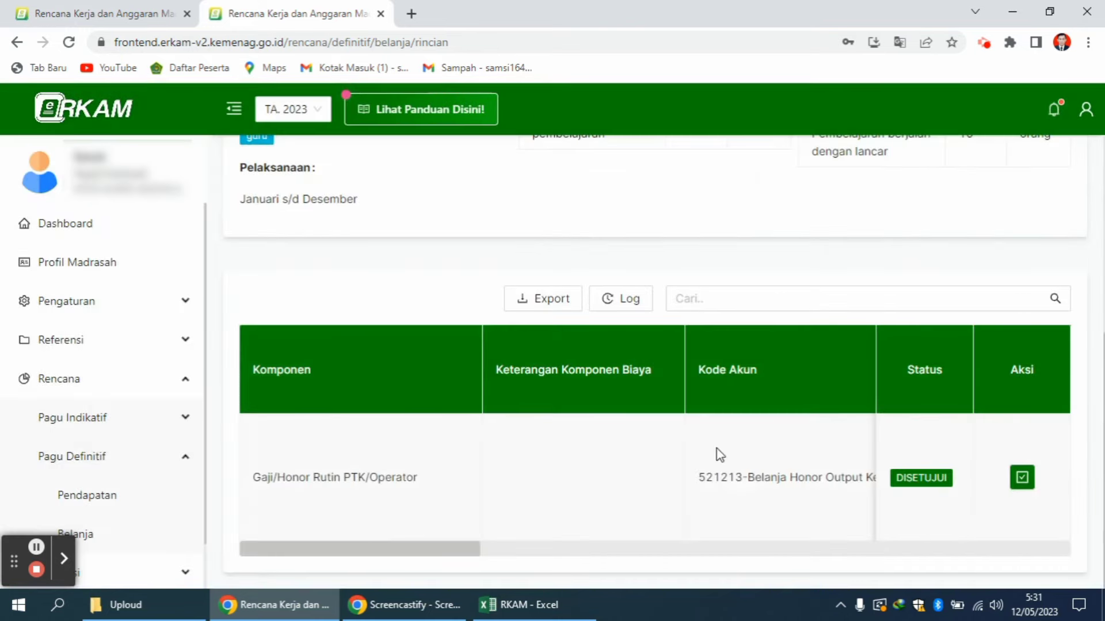
Return to the definitive Belanja list and open the details of the Penyediaan Beban Operasional Madrasah plan
{"action": "left_click", "coordinate": [88, 545]}
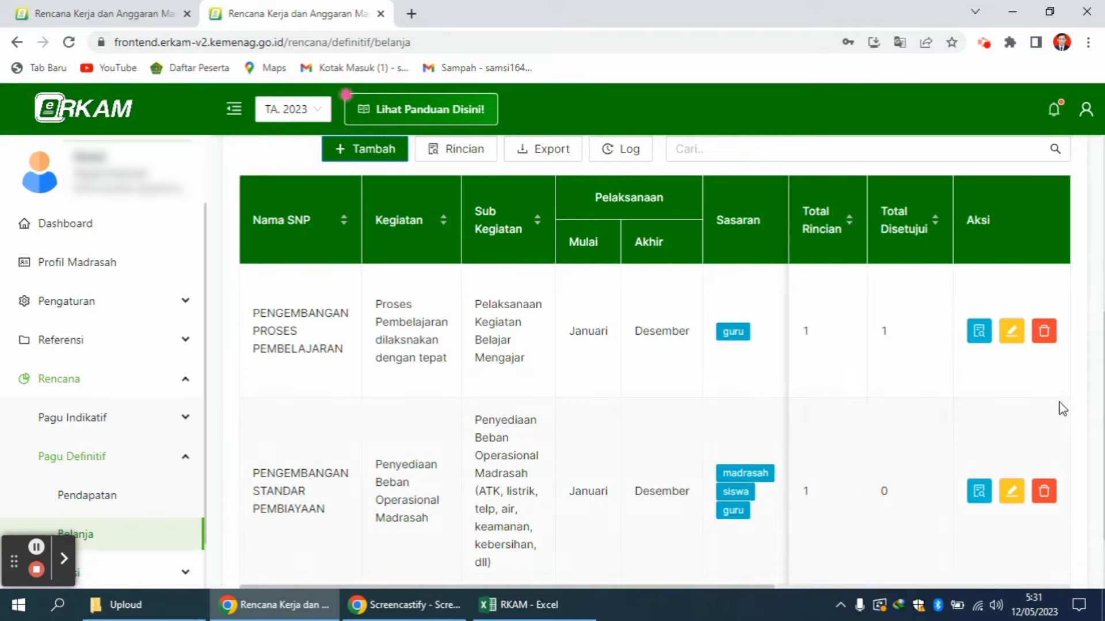
{"action": "left_click", "coordinate": [1014, 495]}
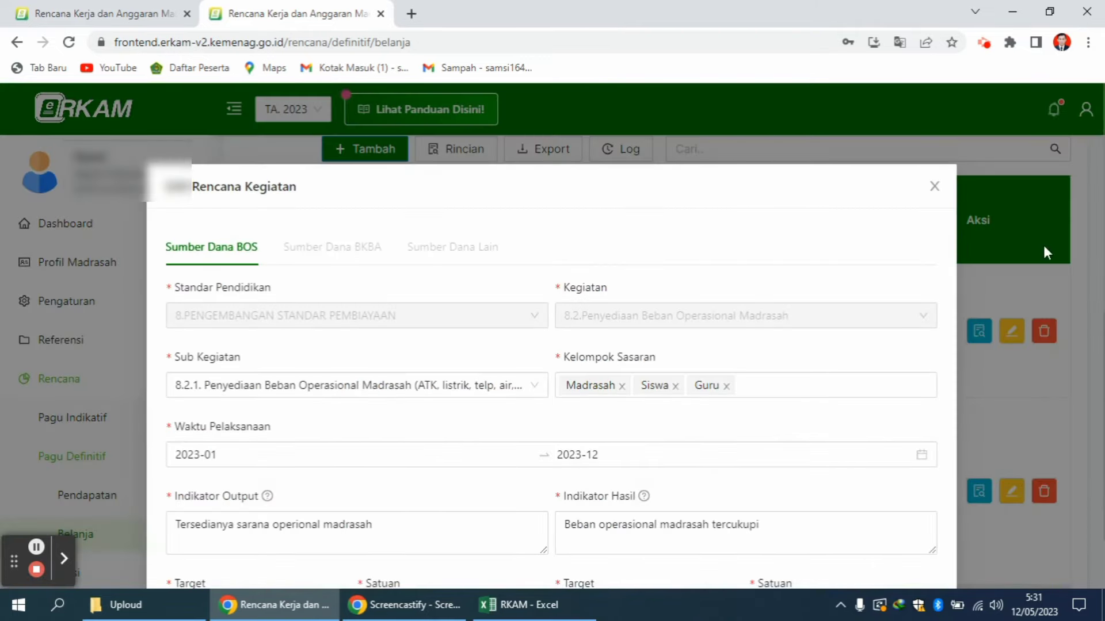
{"action": "left_click", "coordinate": [934, 186]}
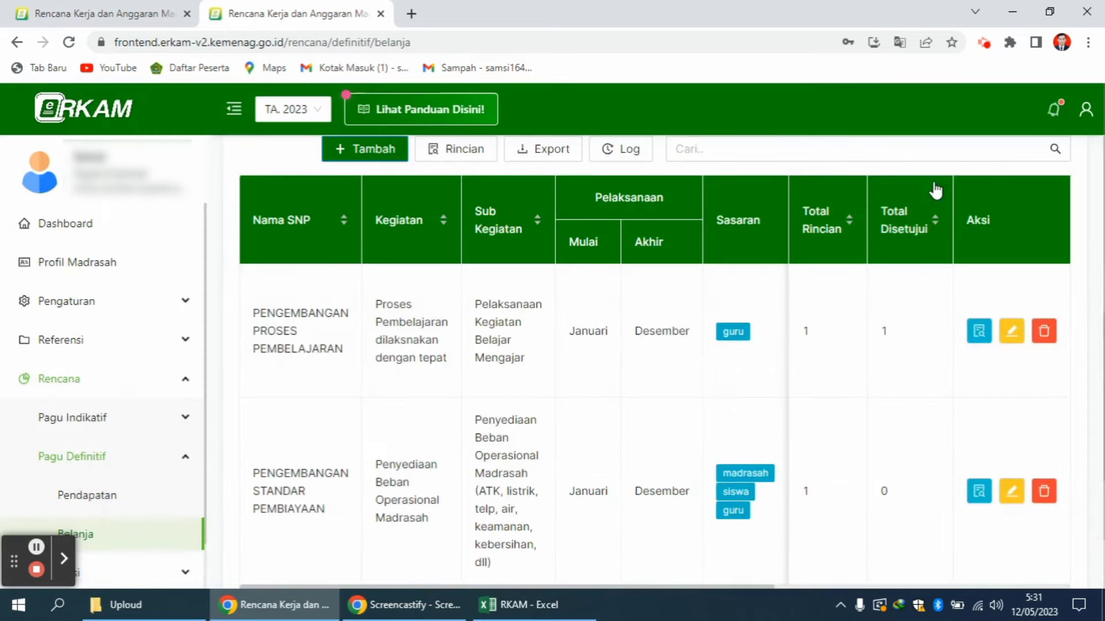
{"action": "left_click", "coordinate": [979, 491]}
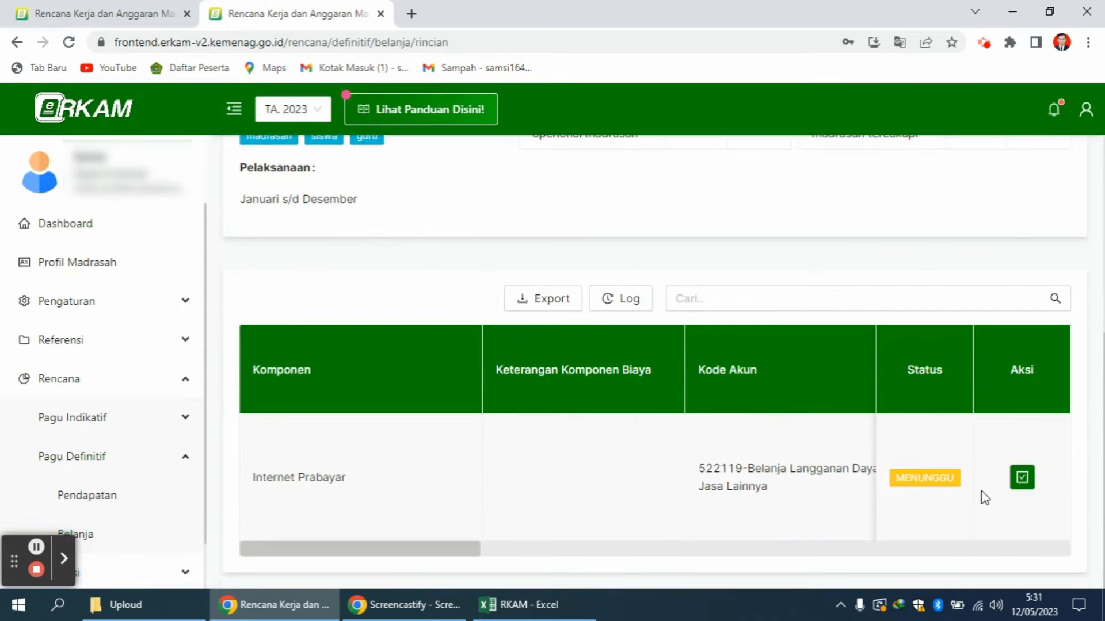
Review and approve the Internet Prabayar cost component
{"action": "left_click", "coordinate": [1022, 493]}
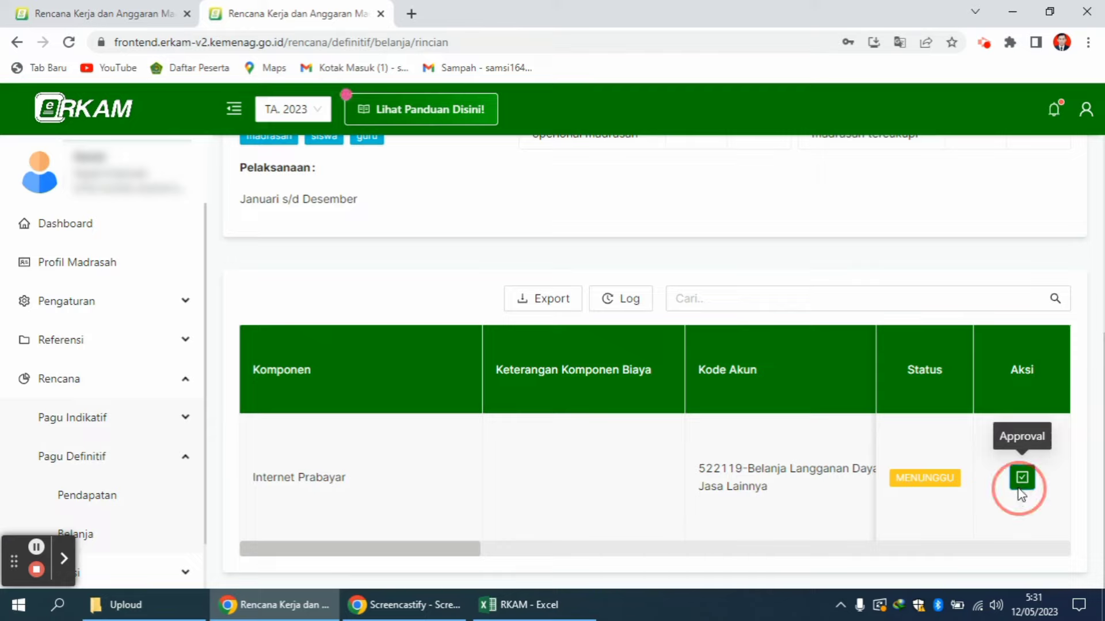
{"action": "scroll", "coordinate": [826, 370], "scroll_direction": "down", "scroll_amount": 2}
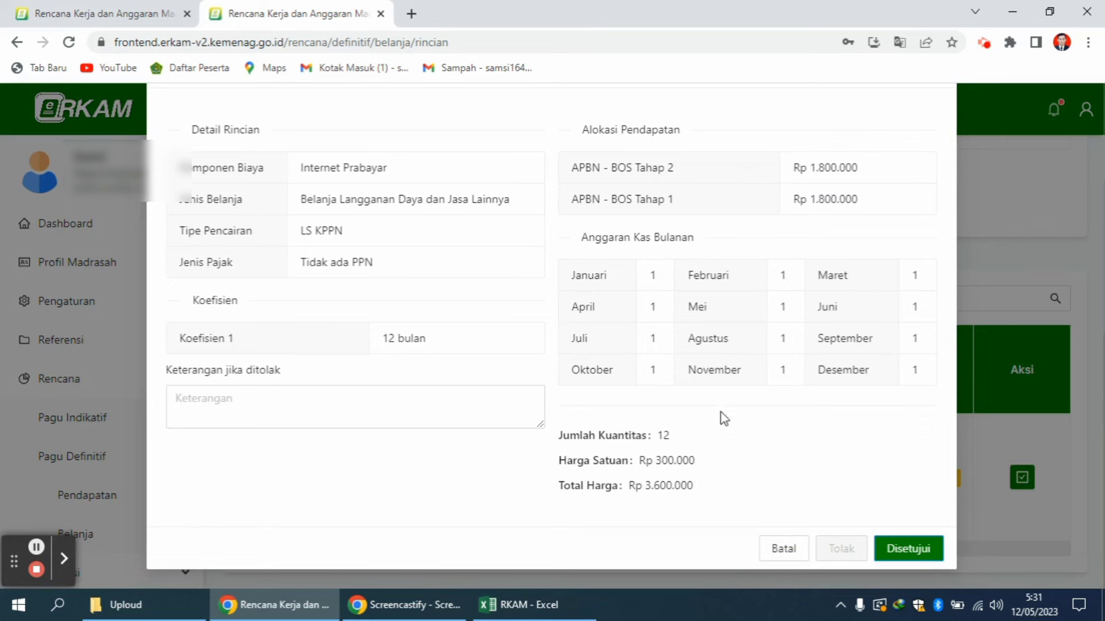
{"action": "left_click", "coordinate": [907, 547]}
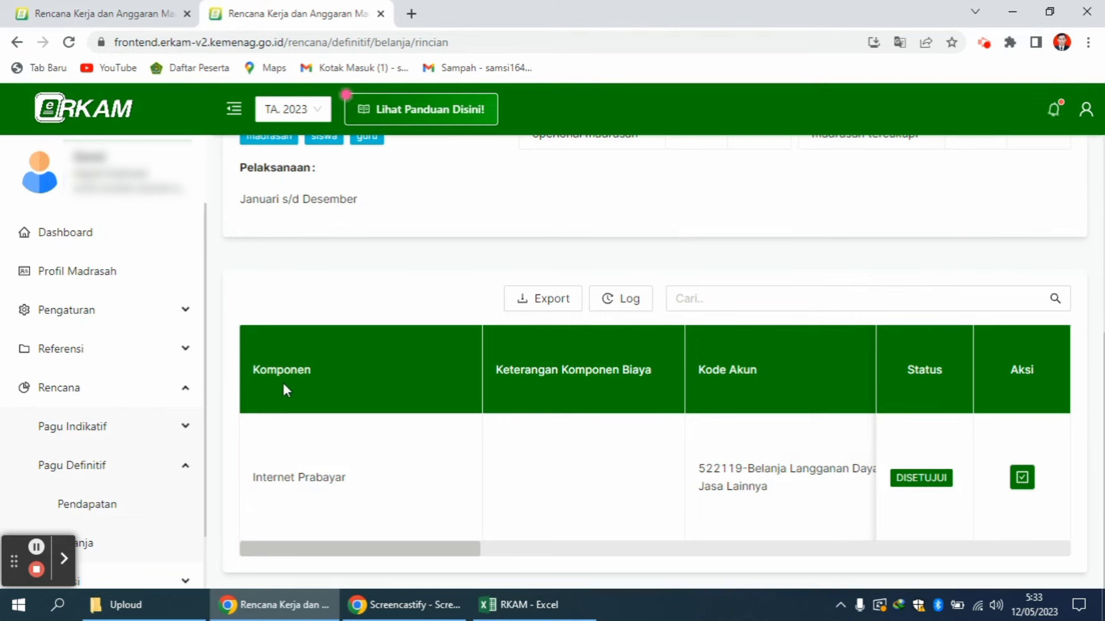
Open the dashboard and look over its budget summary, income and activity chart, and Standar Nasional Pendidikan section
{"action": "left_click", "coordinate": [91, 241]}
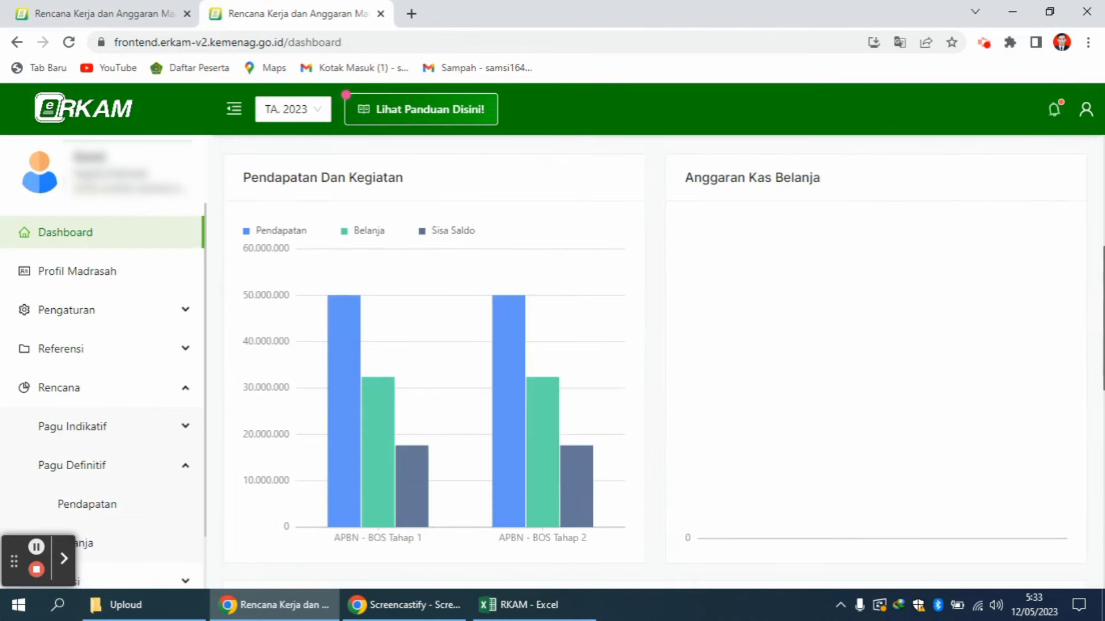
{"action": "scroll", "coordinate": [1096, 346], "scroll_direction": "up", "scroll_amount": 6}
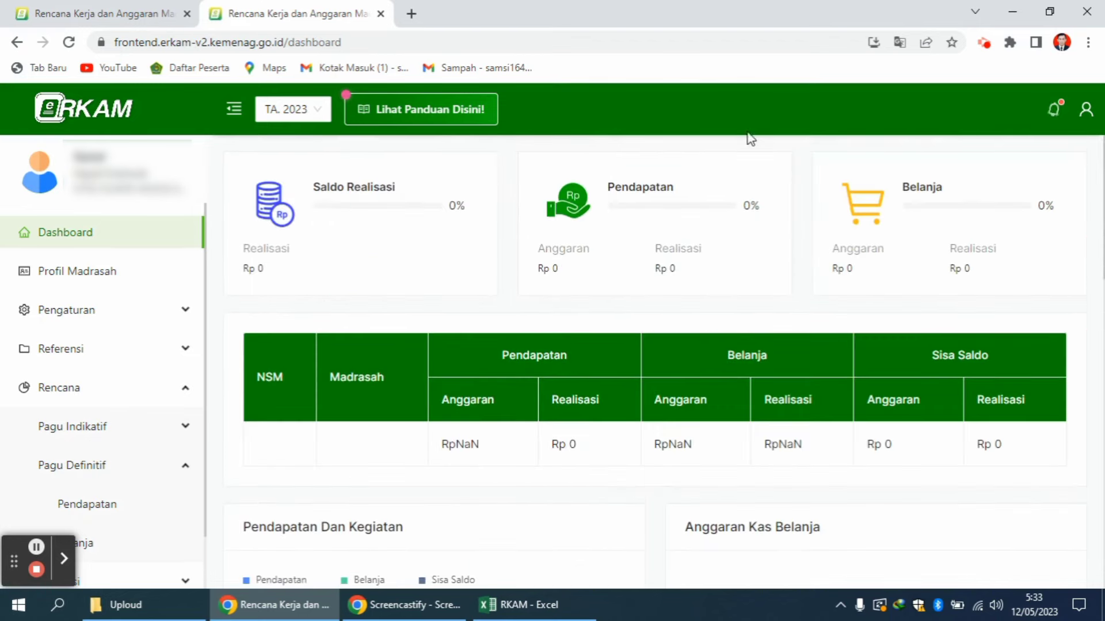
{"action": "left_click", "coordinate": [59, 387]}
{"action": "scroll", "coordinate": [94, 456], "scroll_direction": "down", "scroll_amount": 10}
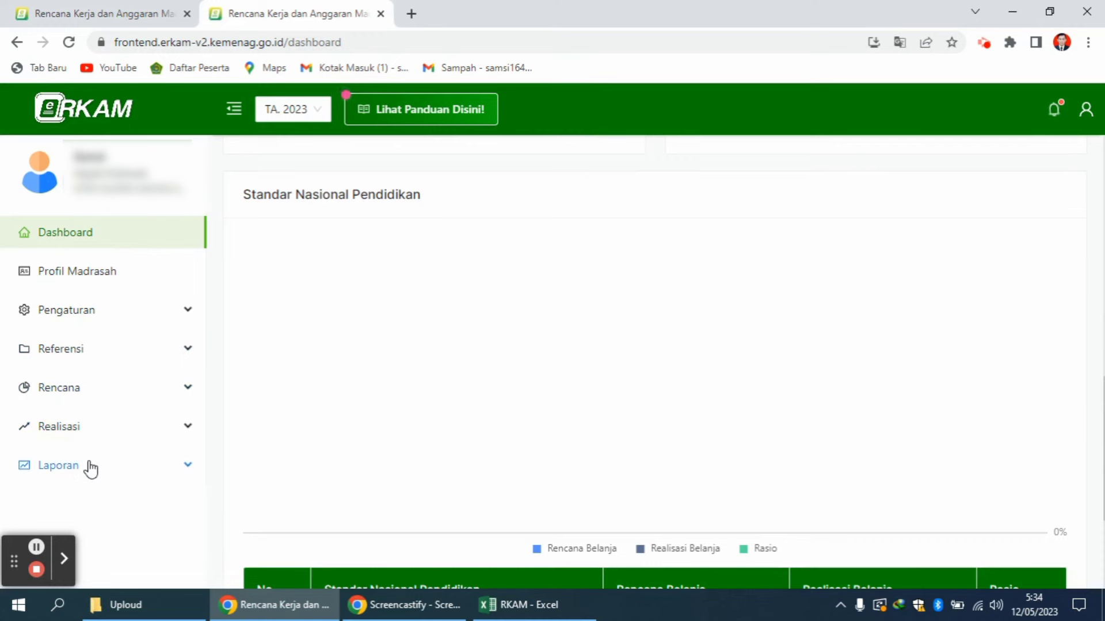
Open the RKAM report under Laporan Rencana and export it as a PDF
{"action": "left_click", "coordinate": [85, 471]}
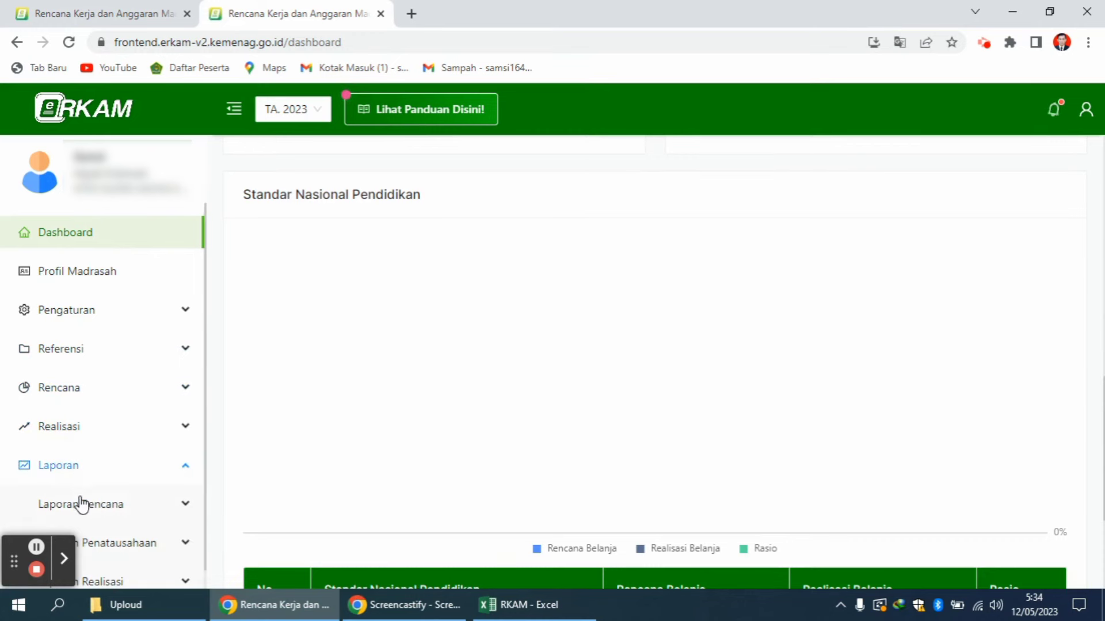
{"action": "left_click", "coordinate": [102, 507]}
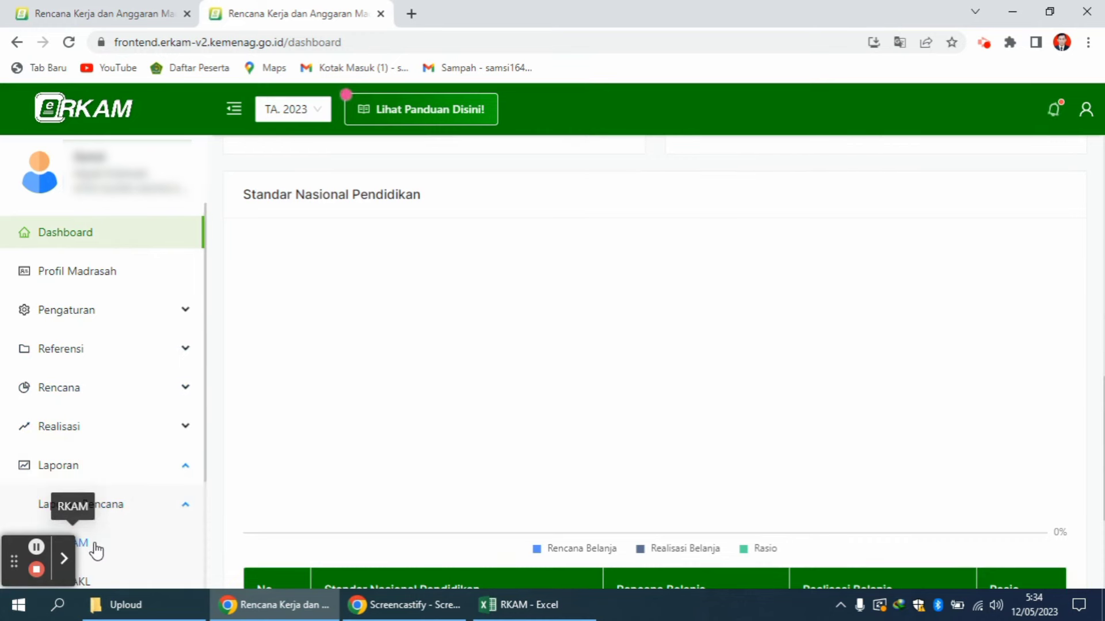
{"action": "left_click", "coordinate": [93, 545]}
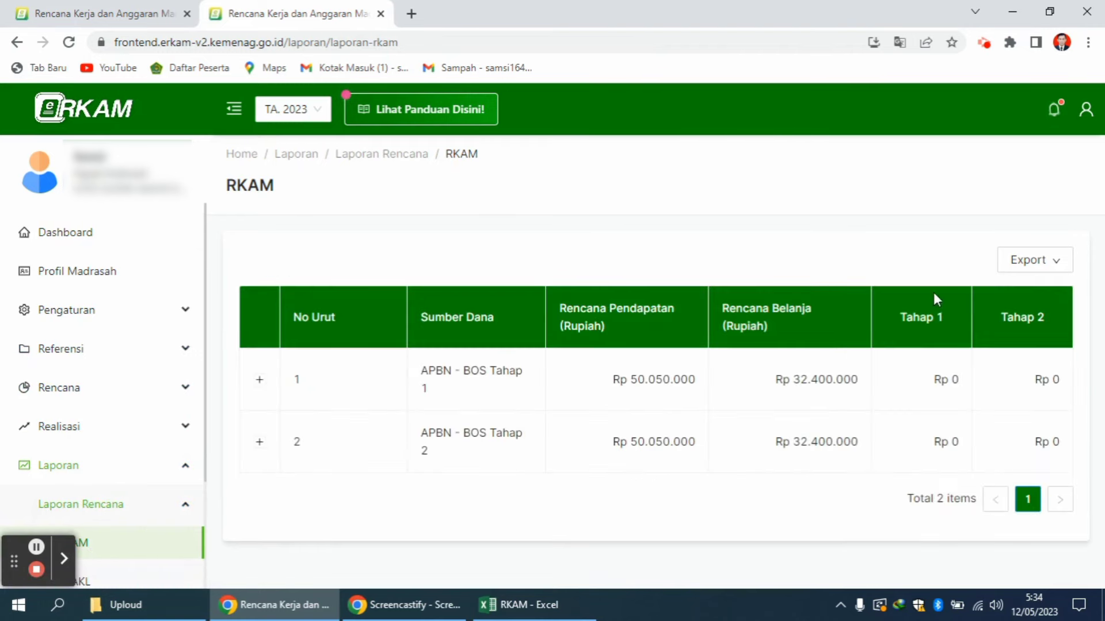
{"action": "mouse_move", "coordinate": [1031, 267]}
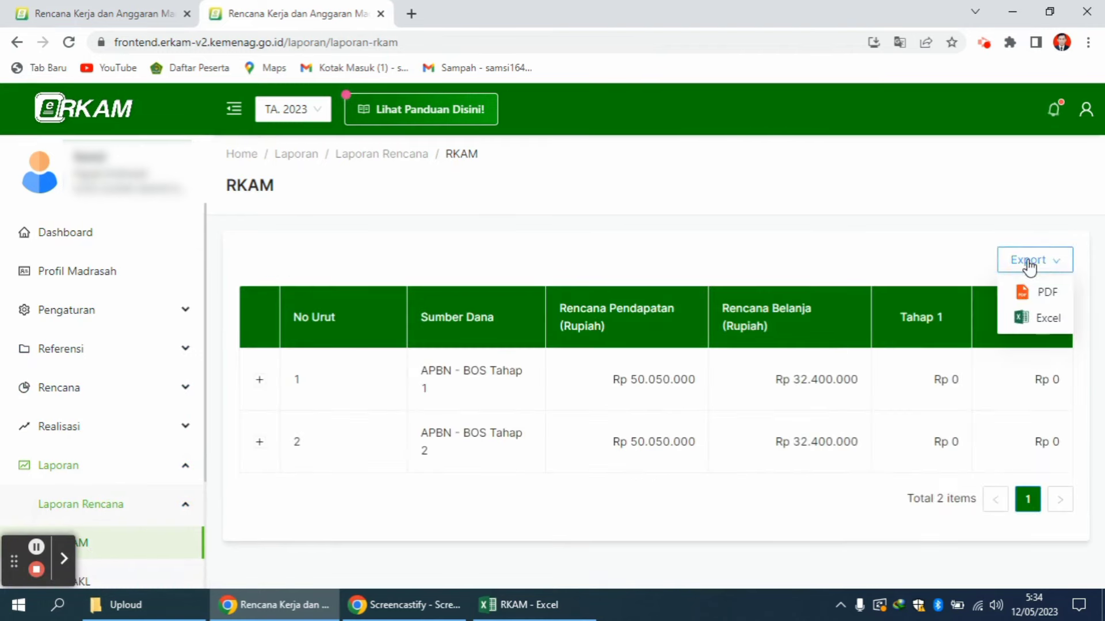
{"action": "left_click", "coordinate": [1040, 298]}
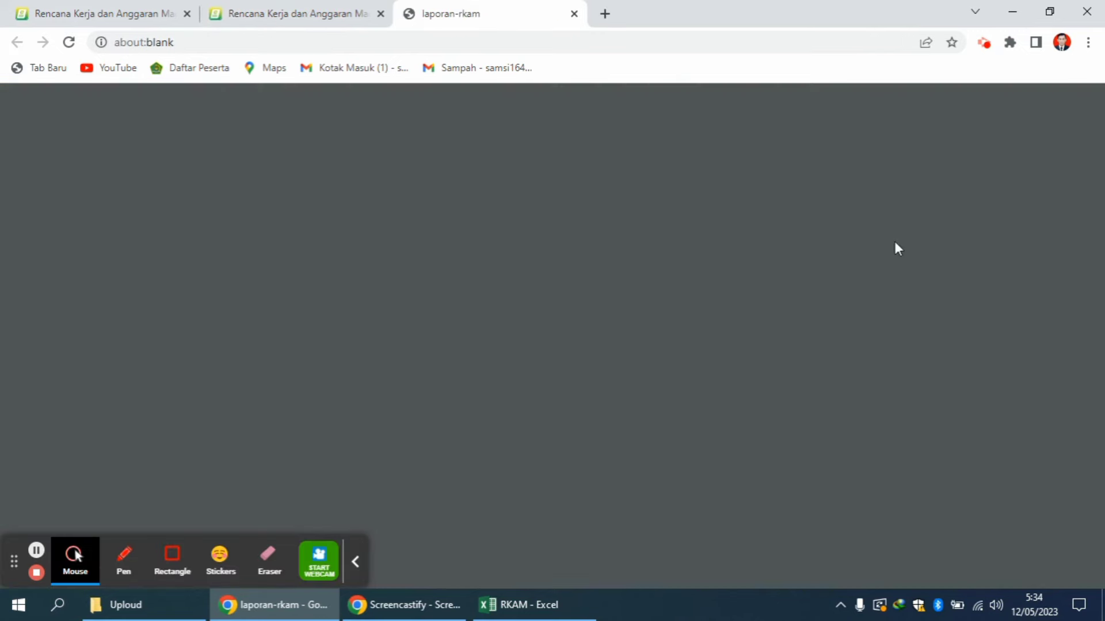
{"action": "left_click", "coordinate": [355, 561]}
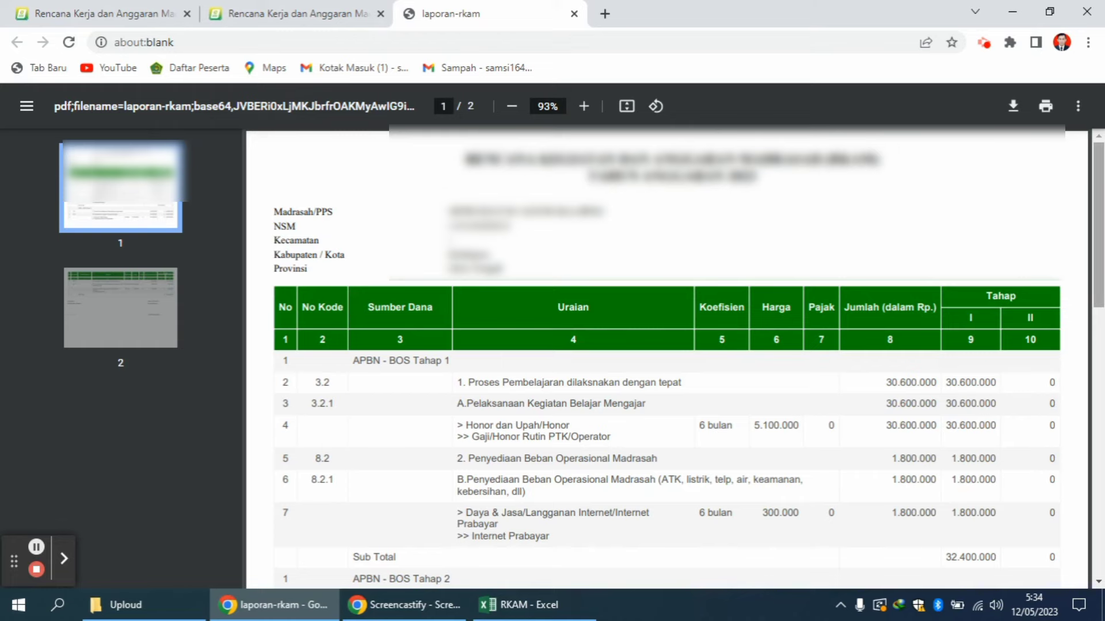
Examine the BOS Tahap 1 and Tahap 2 entries in the exported RKAM report, and close it
{"action": "left_click_drag", "start_coordinate": [1102, 291], "coordinate": [1082, 351]}
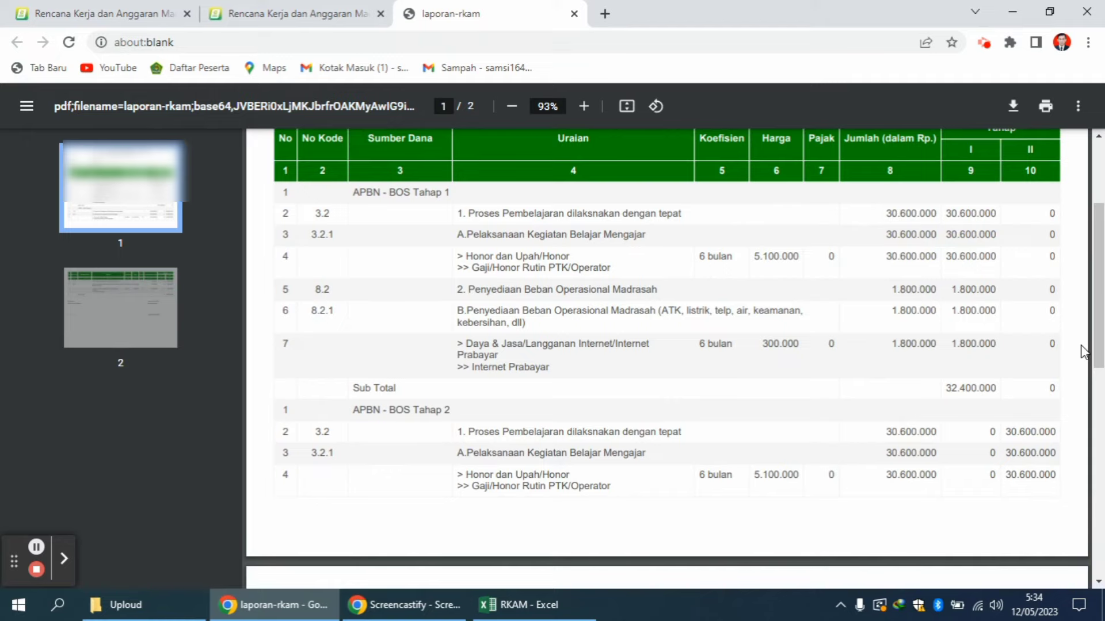
{"action": "left_click_drag", "start_coordinate": [1081, 351], "coordinate": [1103, 338]}
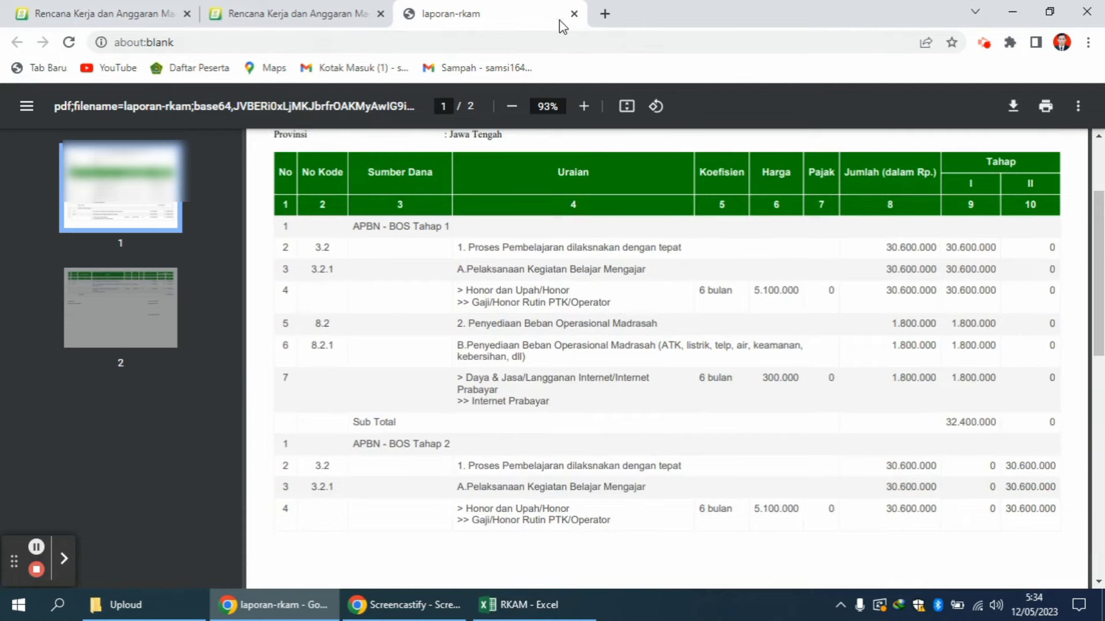
{"action": "left_click", "coordinate": [574, 13]}
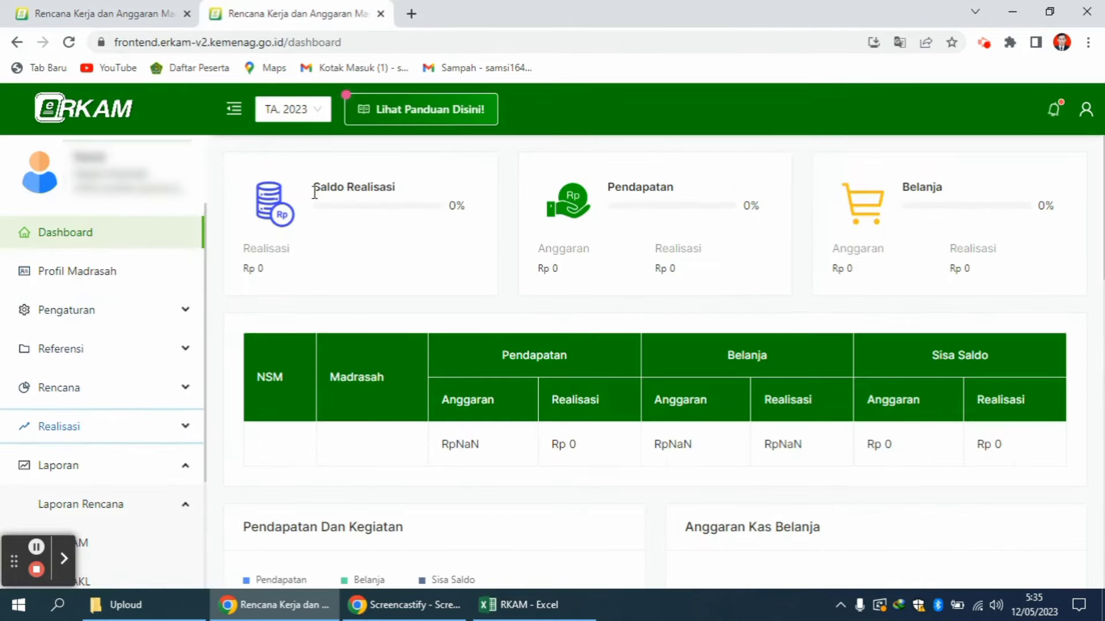
Return to the dashboard and examine the Pendapatan Dan Kegiatan chart for the BOS stages
{"action": "left_click_drag", "start_coordinate": [1102, 172], "coordinate": [1102, 214]}
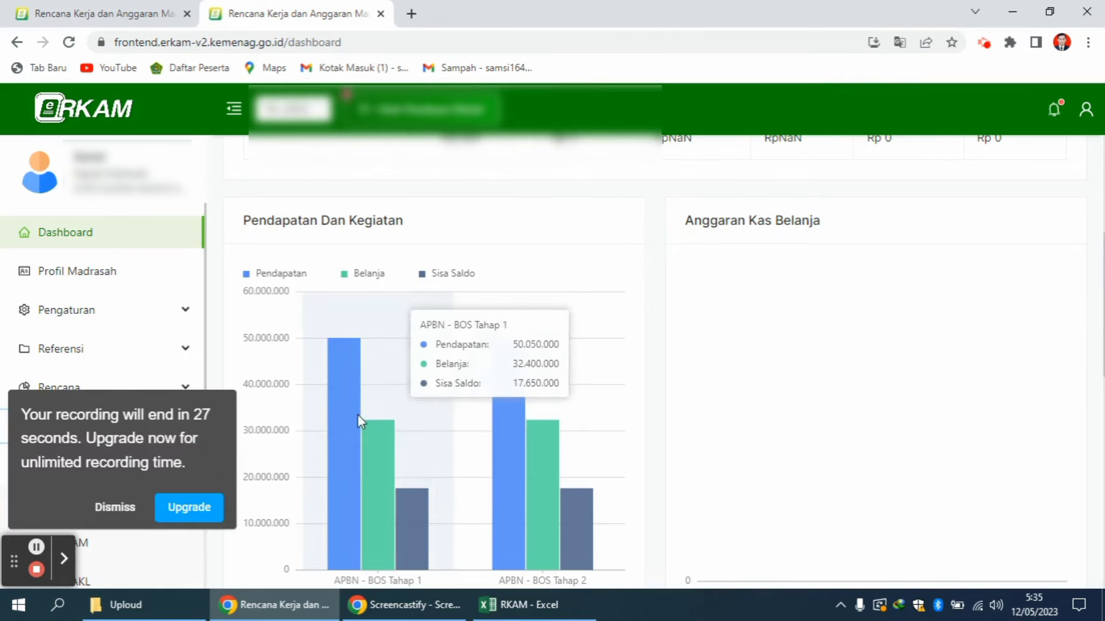
{"action": "left_click", "coordinate": [115, 508]}
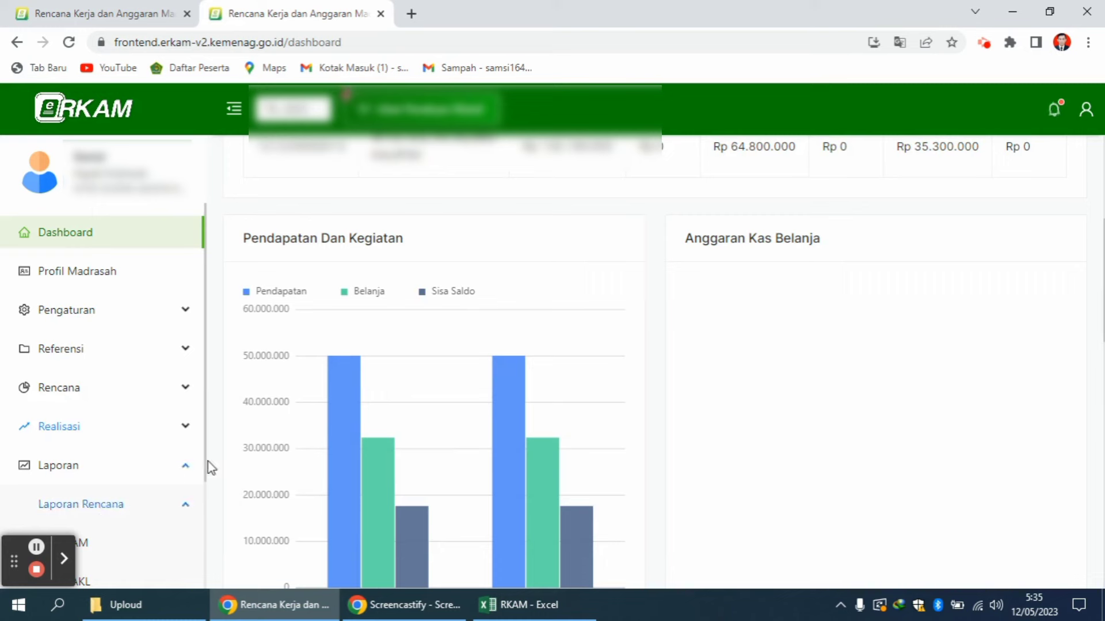